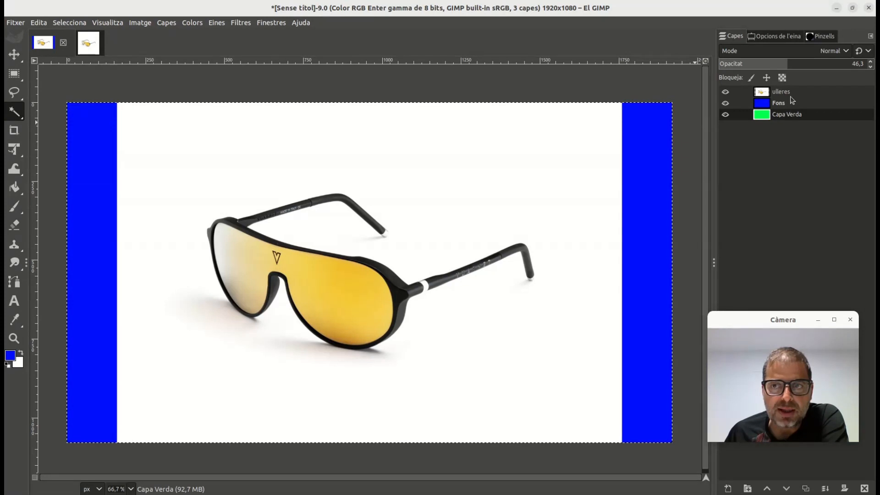
# On the ulleres layer, try selecting and deleting the white background around the glasses by contiguous region
pyautogui.click(792, 97)
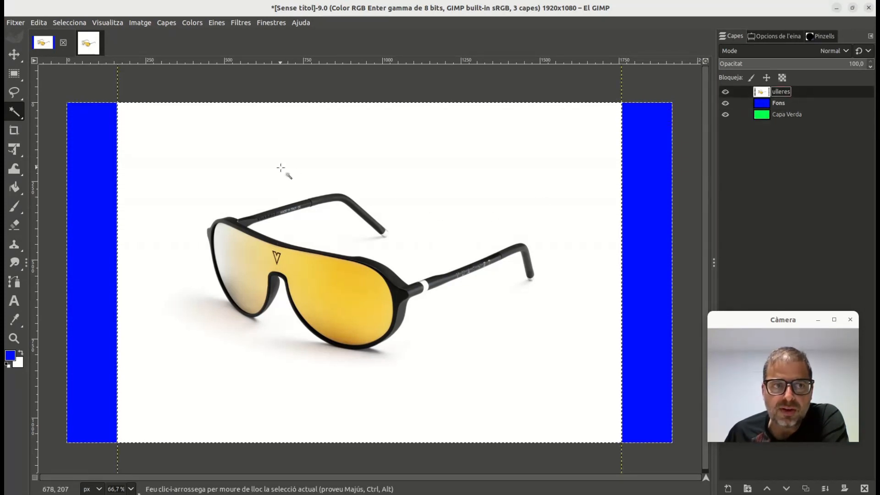
pyautogui.click(234, 166)
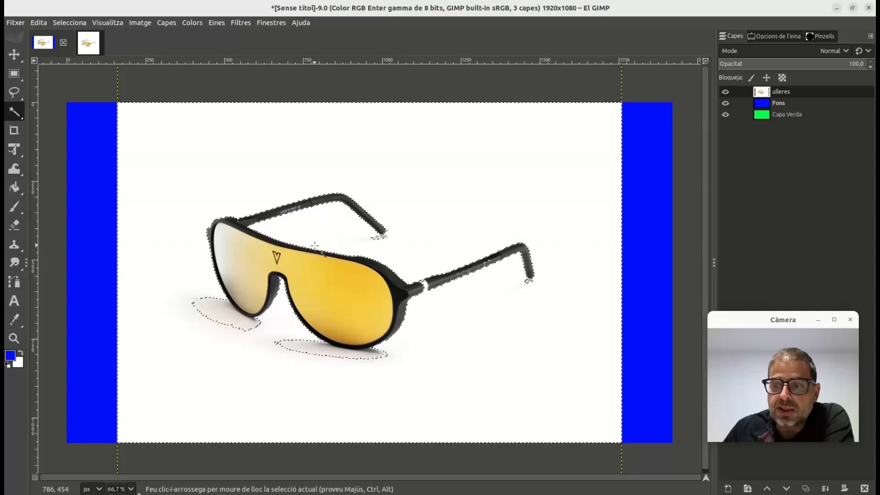
pyautogui.press('Delete')
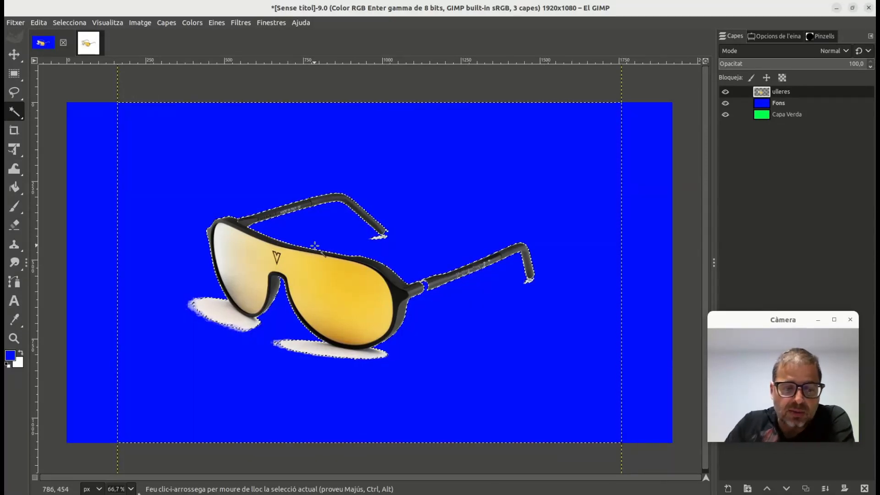
pyautogui.hotkey('ctrl', 'z')
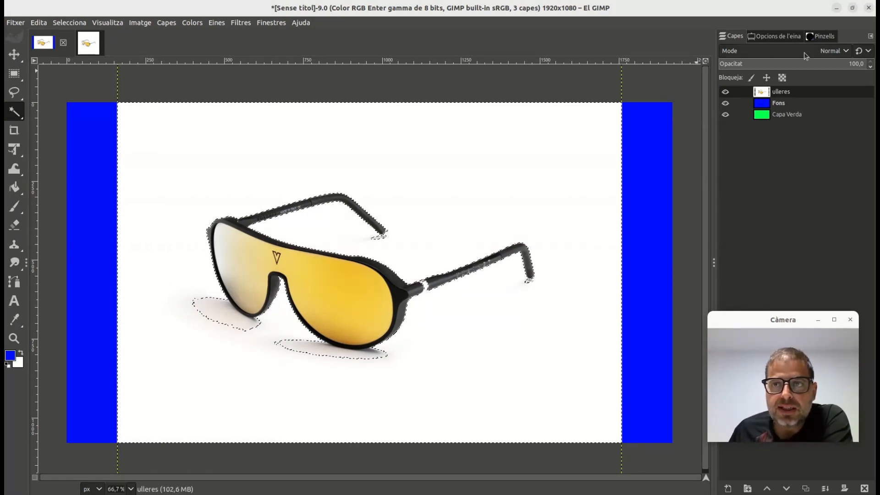
# Set the contiguous-region selection threshold to 103,5, clear the current selection and reselect the white background around the glasses
pyautogui.click(770, 39)
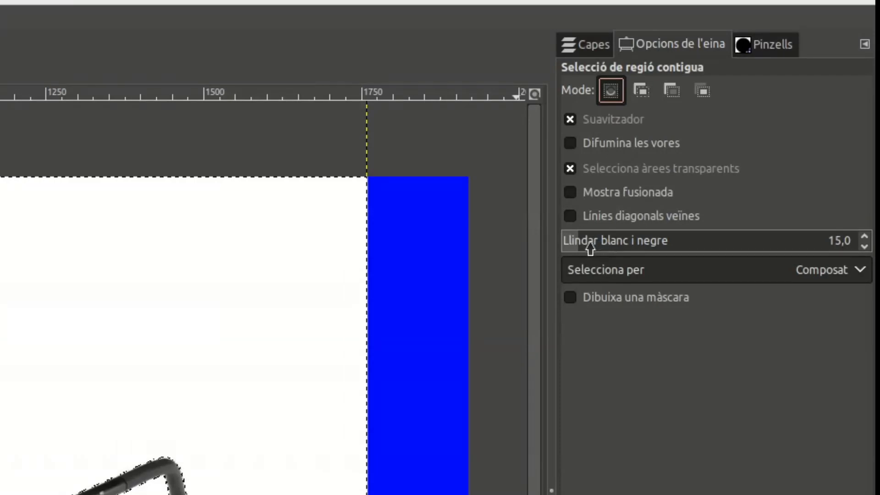
pyautogui.moveTo(590, 248); pyautogui.dragTo(681, 245)
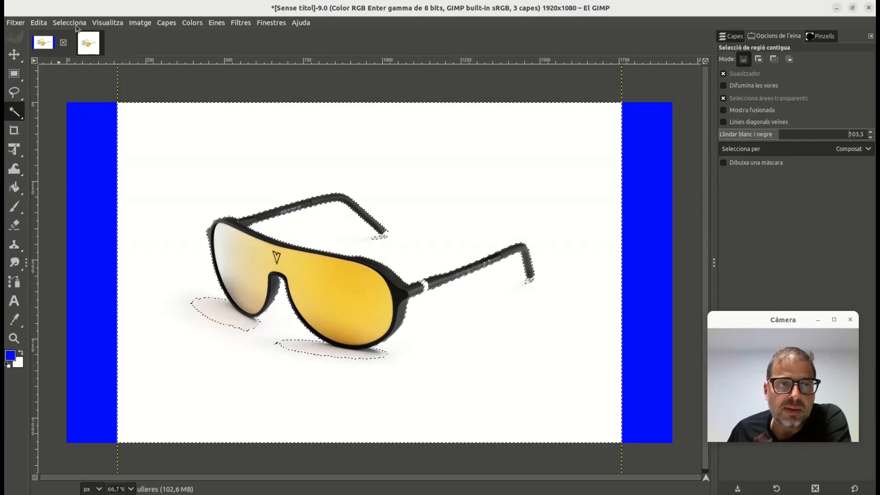
pyautogui.click(71, 23)
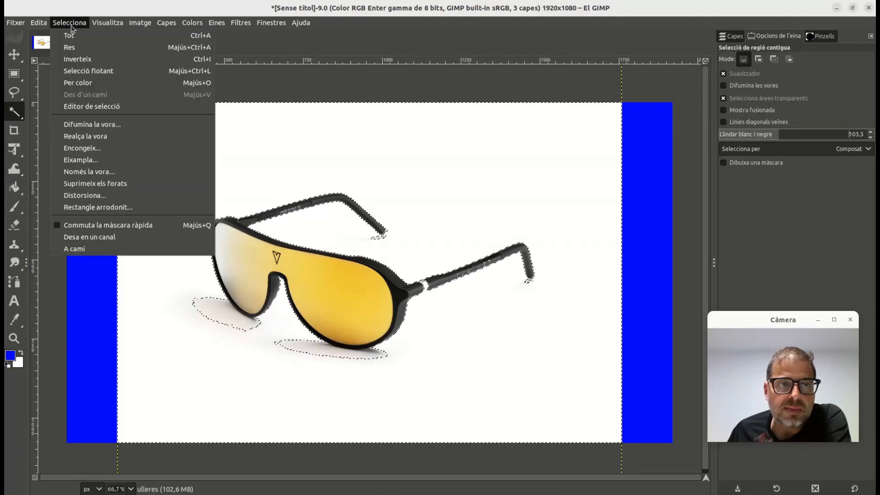
pyautogui.click(76, 50)
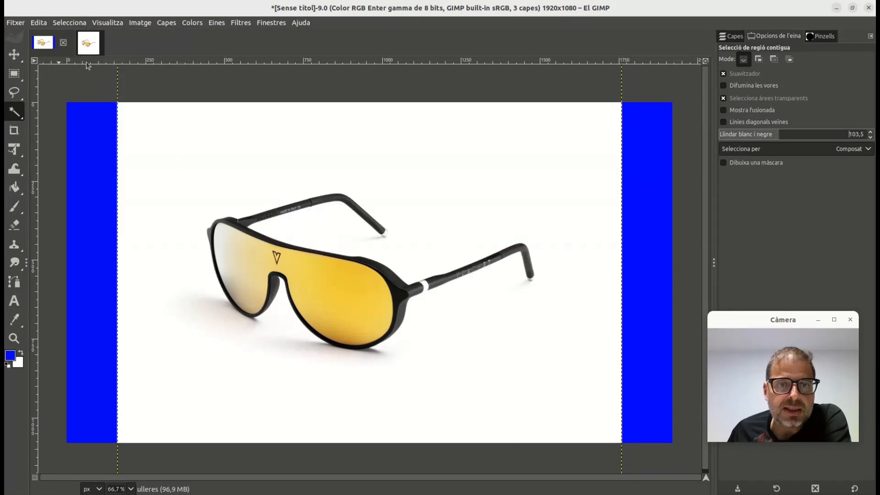
pyautogui.click(179, 166)
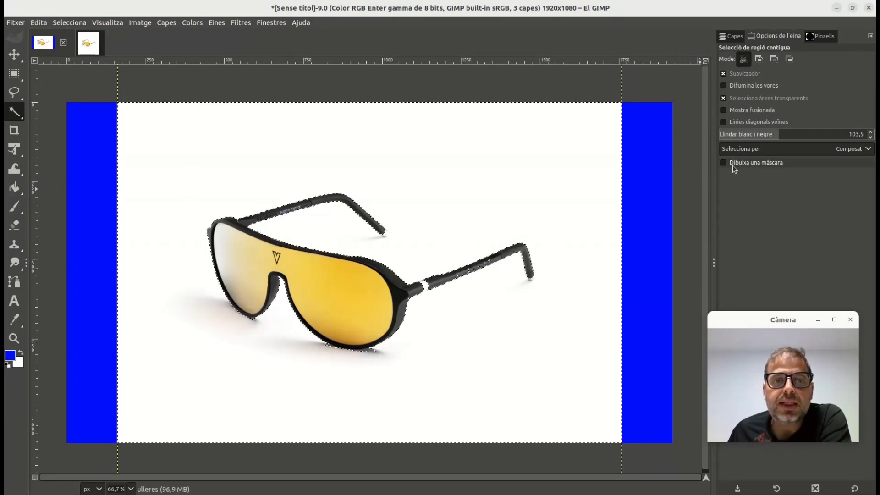
# Lower the selection threshold to 46,4 and make a fresh selection of the white background
pyautogui.click(746, 136)
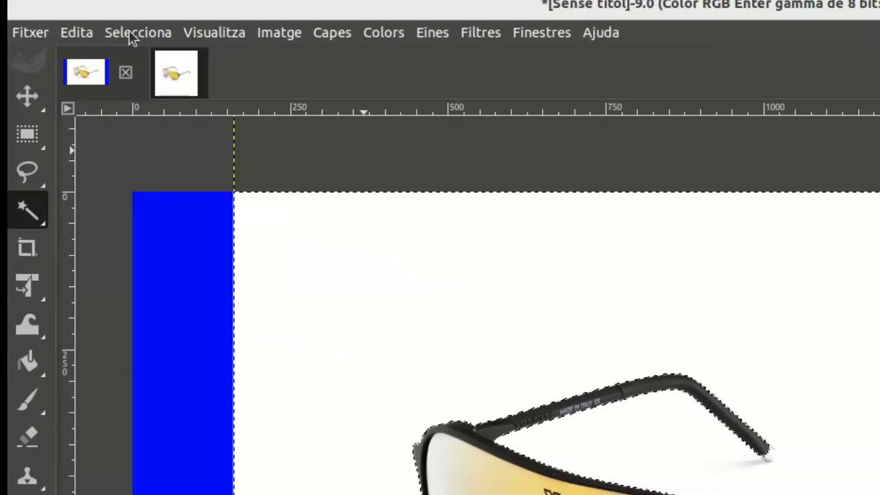
pyautogui.click(66, 22)
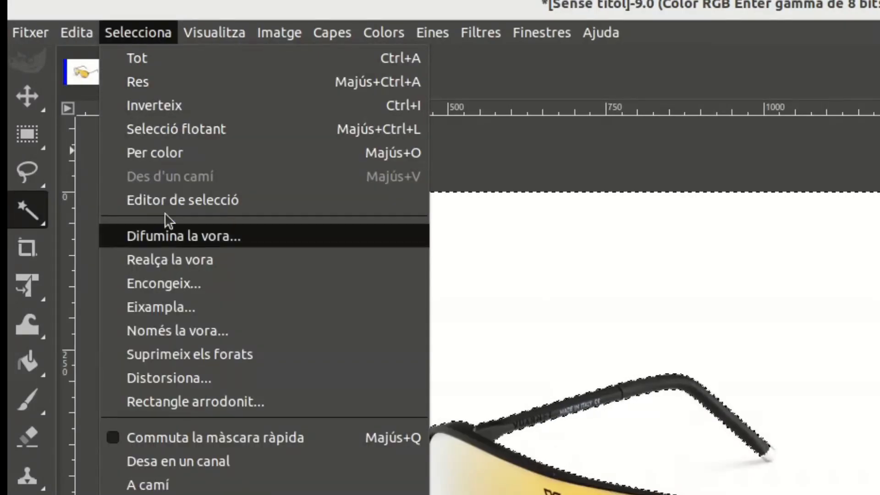
pyautogui.click(155, 85)
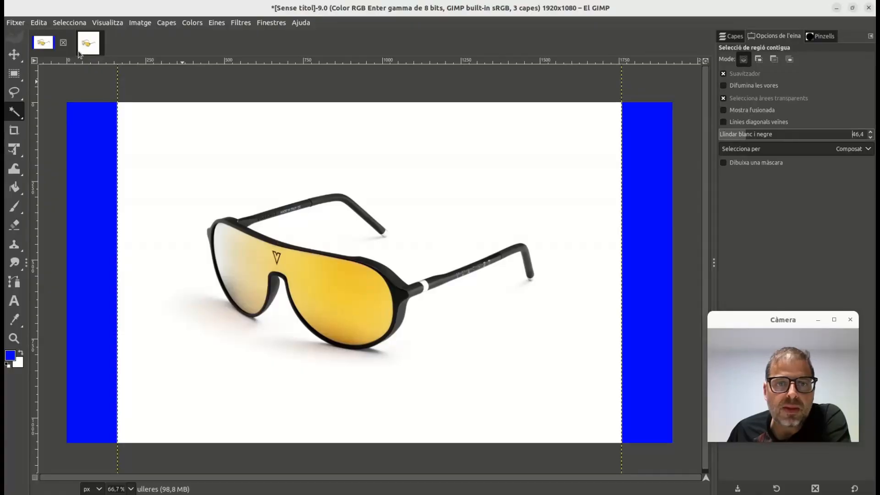
pyautogui.click(159, 153)
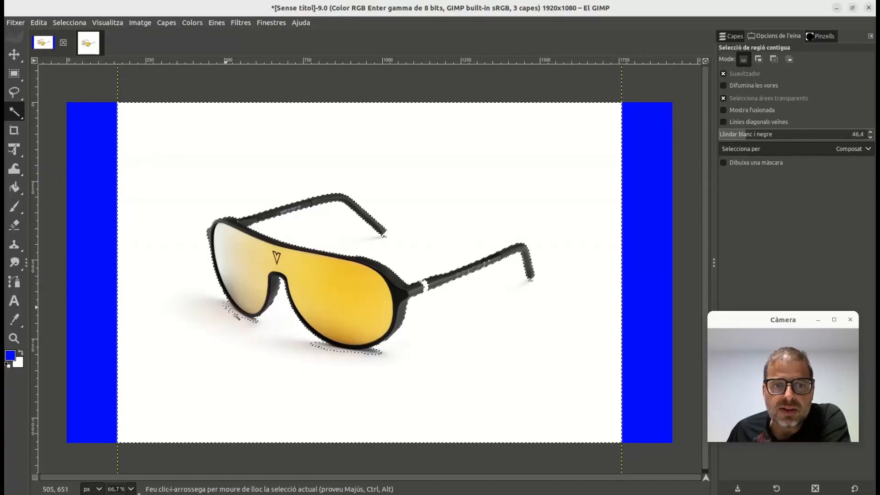
# Lower the selection threshold to 23,6, clear the existing selection and select the white background again
pyautogui.click(735, 137)
pyautogui.click(732, 138)
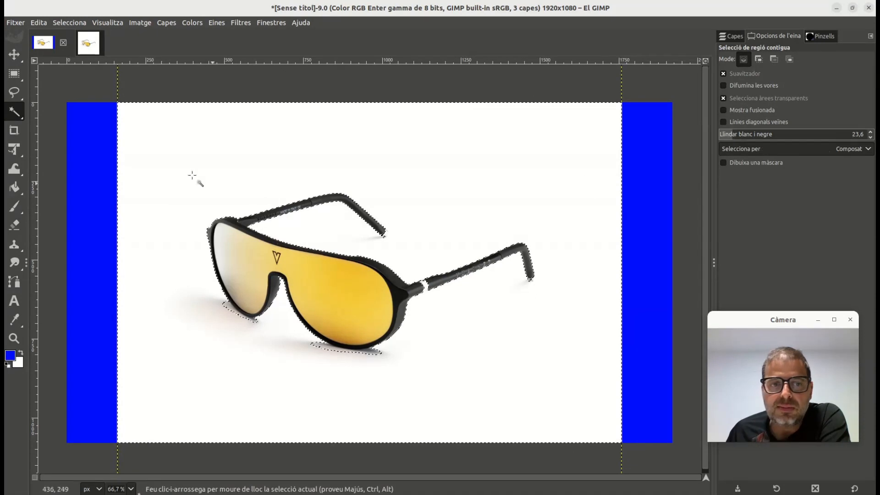
pyautogui.click(65, 26)
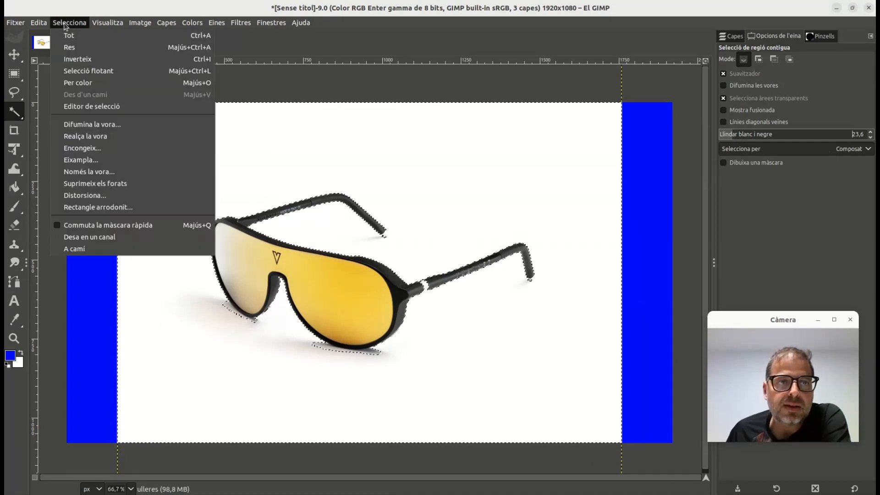
pyautogui.click(83, 48)
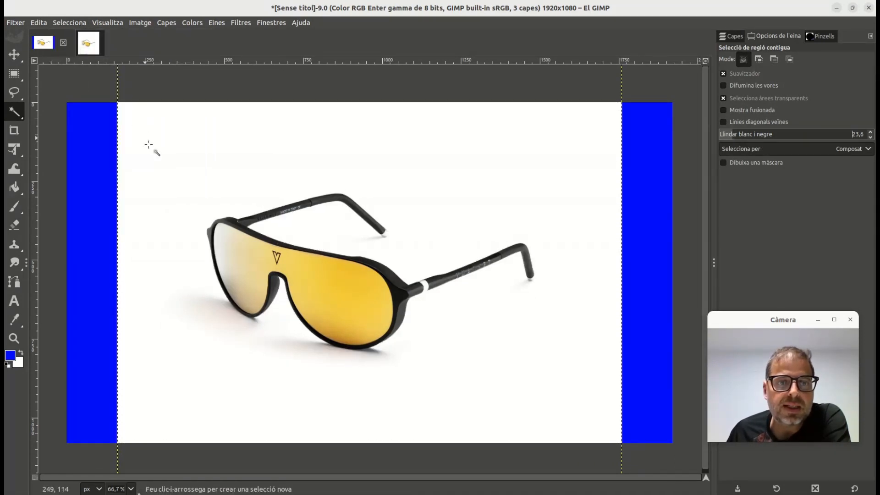
pyautogui.click(163, 166)
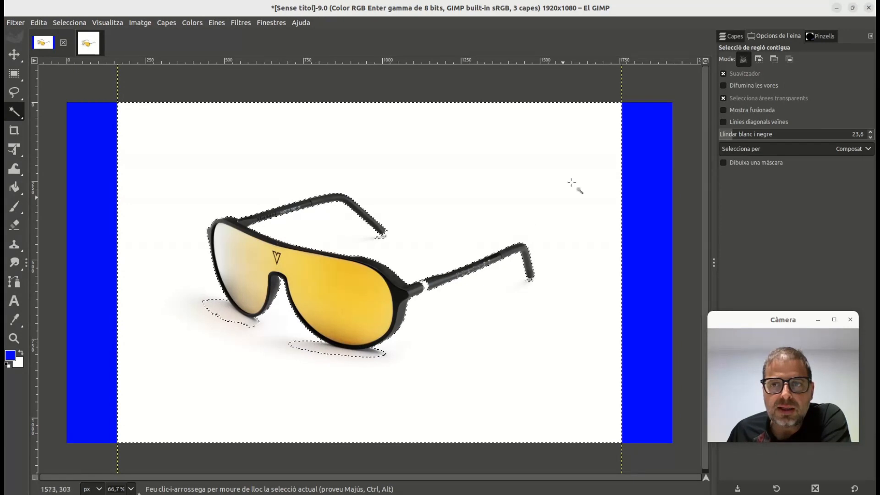
# Reselect the white background around the glasses with a threshold of 14,7 and delete it from the ulleres layer
pyautogui.click(68, 23)
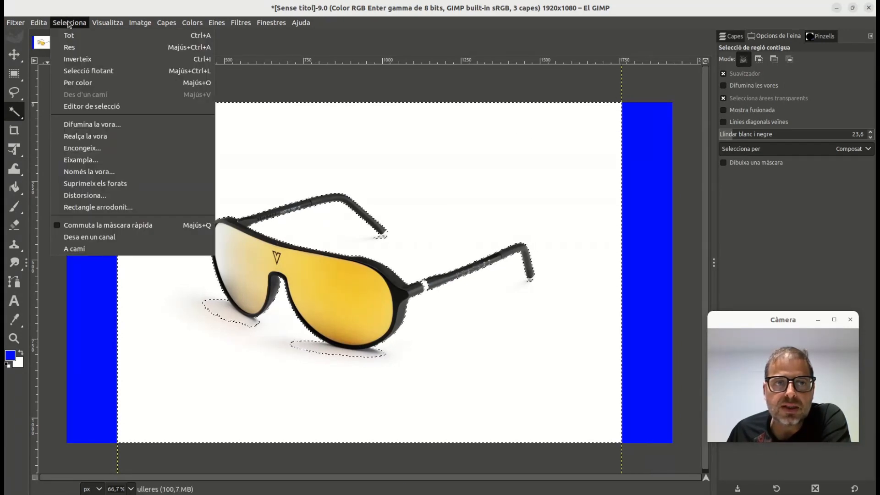
pyautogui.click(83, 59)
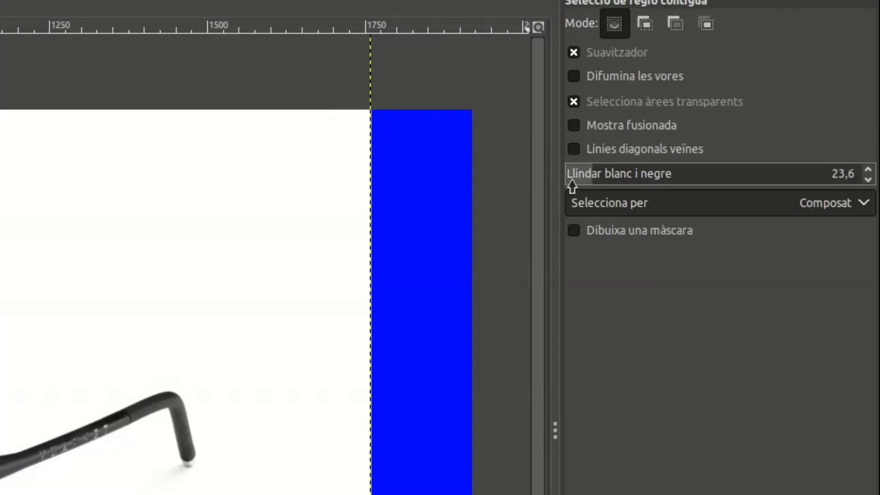
pyautogui.click(726, 136)
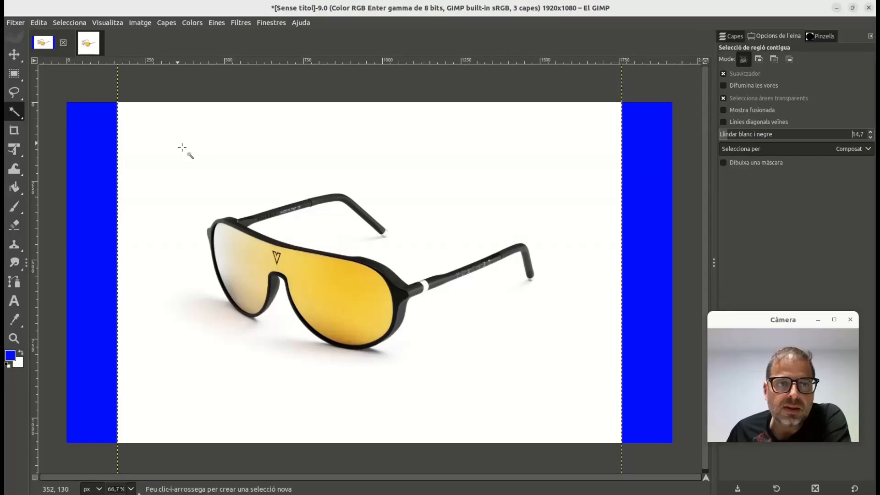
pyautogui.click(191, 156)
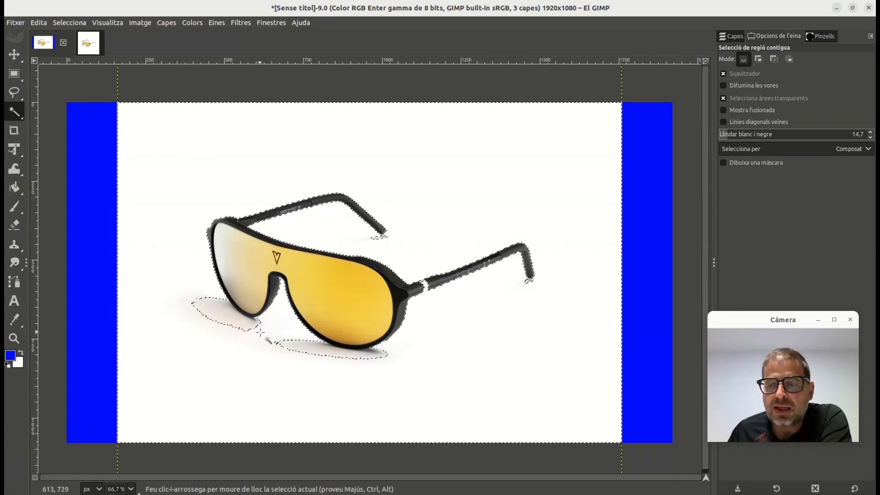
pyautogui.hotkey('ctrl', ',')
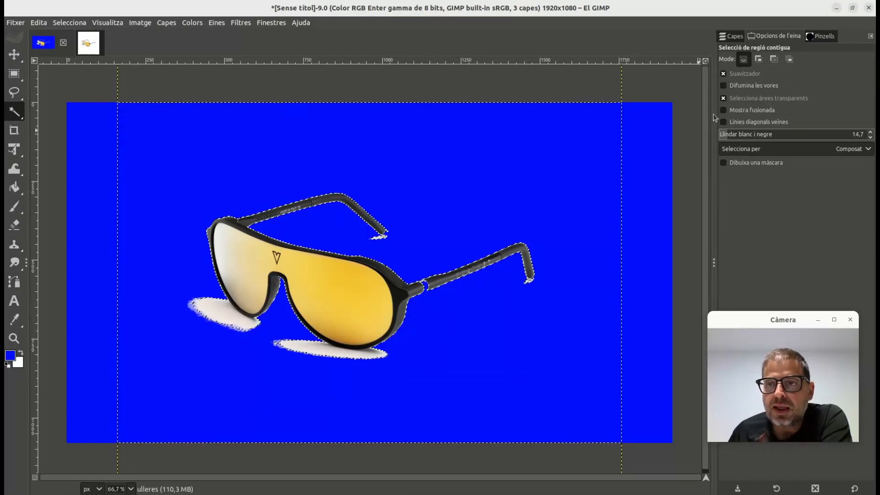
# Use contiguous-region selection at threshold 14,7 on the shadow remnant just beneath the left lens
pyautogui.click(731, 35)
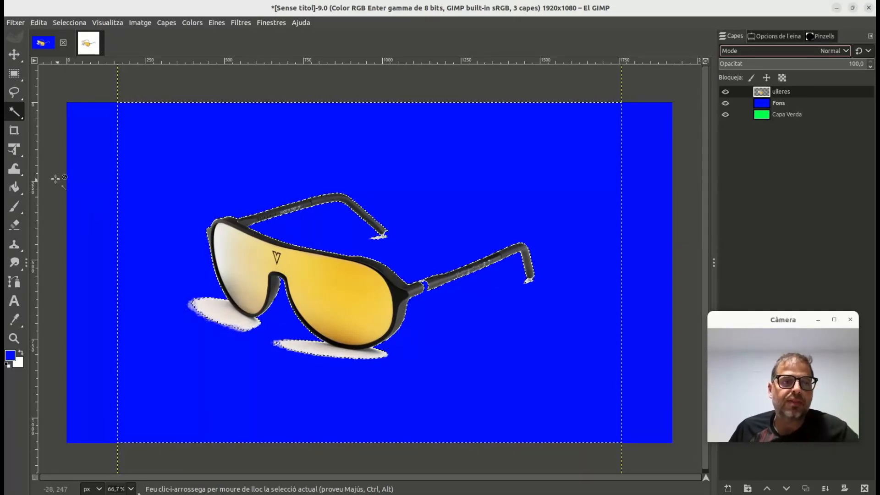
pyautogui.moveTo(14, 206)
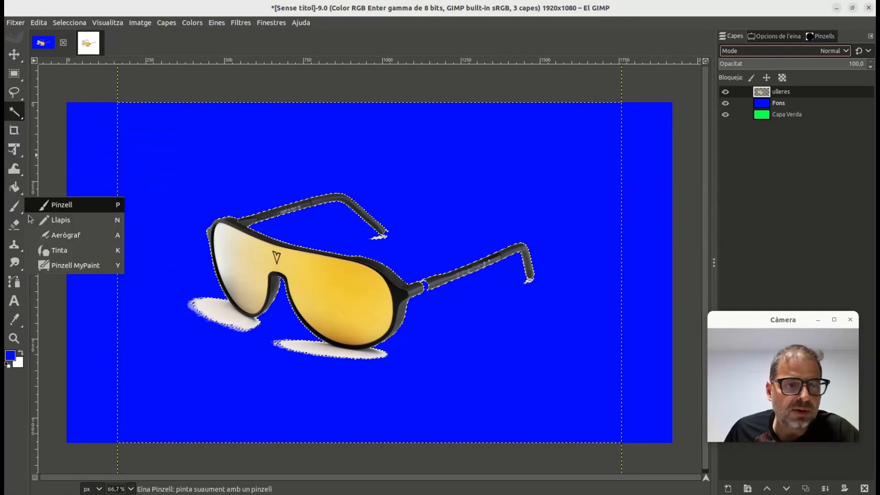
pyautogui.click(14, 338)
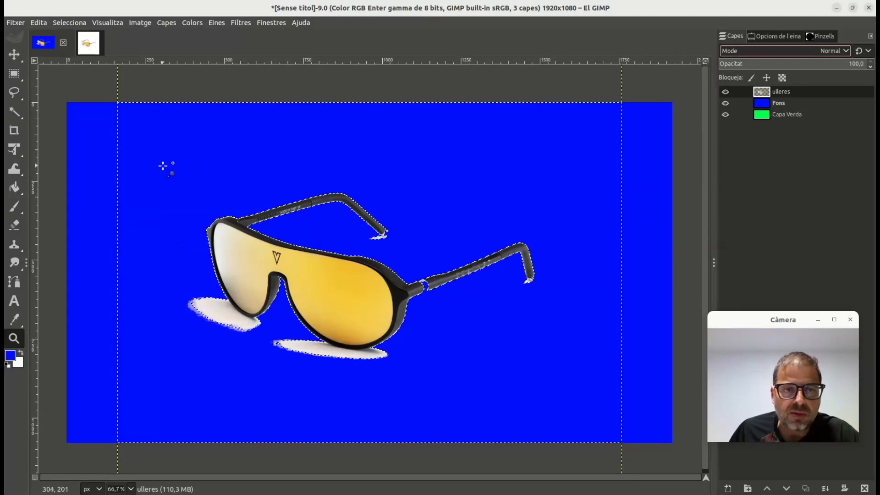
pyautogui.click(771, 37)
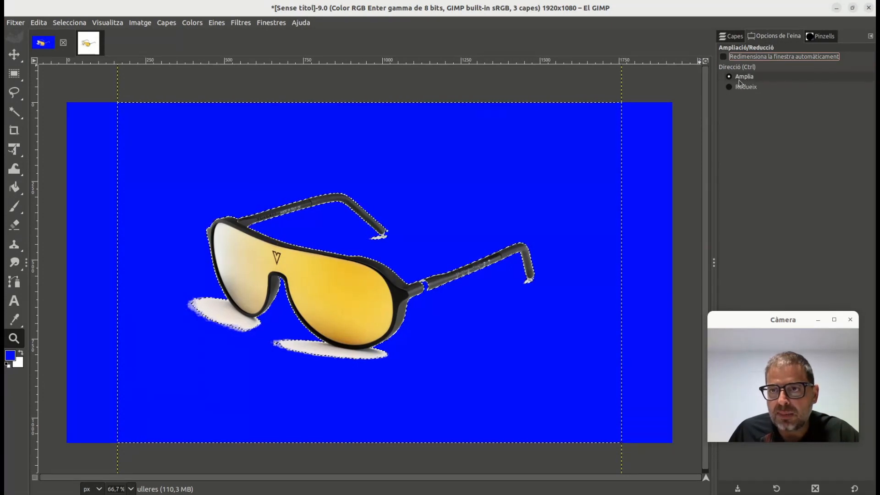
pyautogui.moveTo(167, 178); pyautogui.dragTo(556, 371)
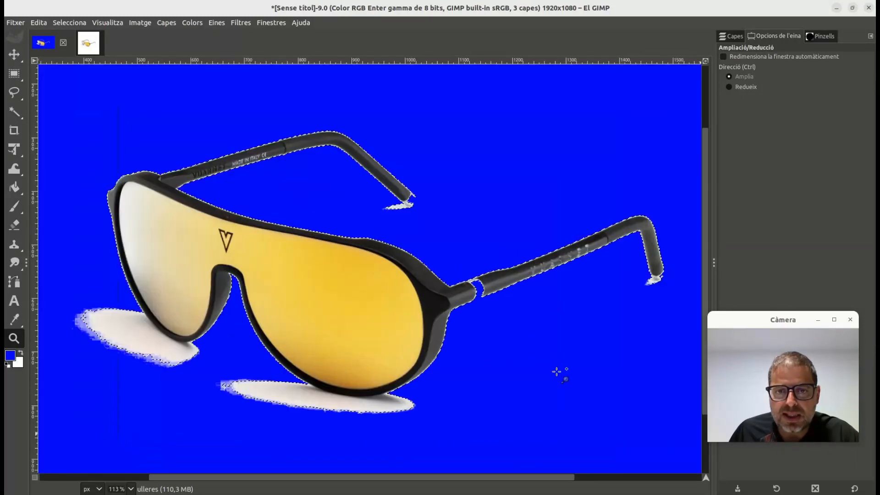
pyautogui.moveTo(63, 292); pyautogui.dragTo(451, 419)
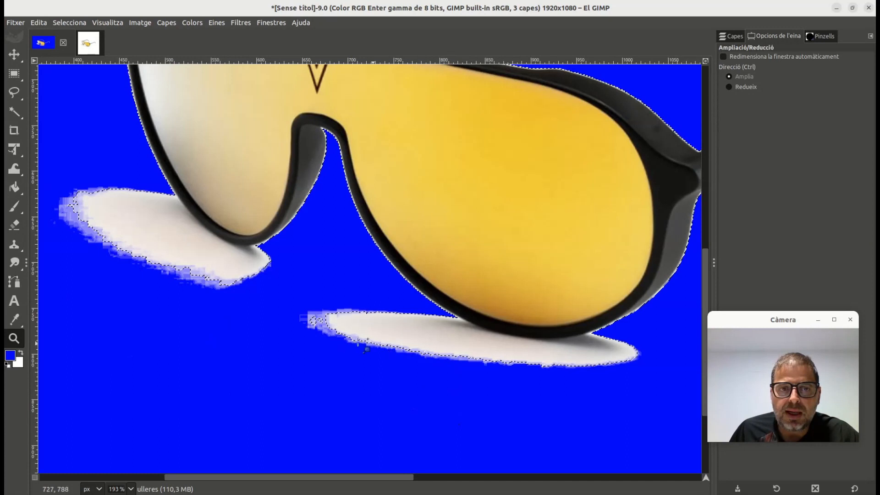
pyautogui.moveTo(18, 83)
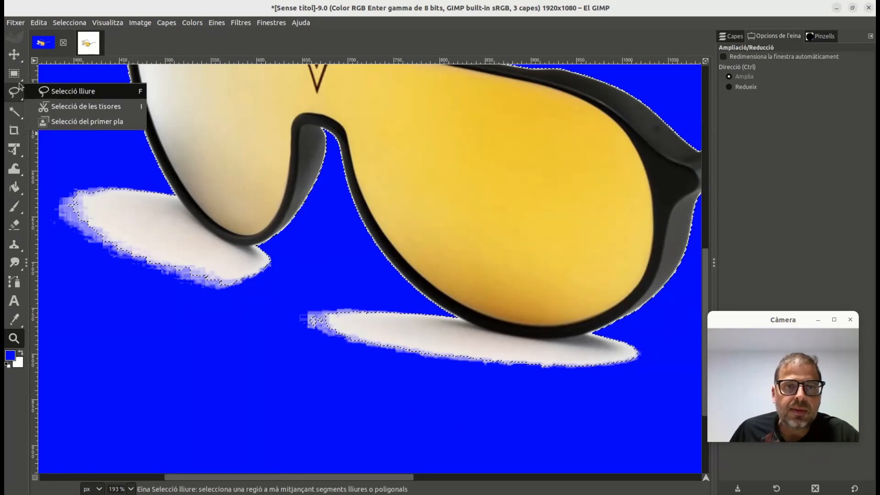
pyautogui.moveTo(18, 109)
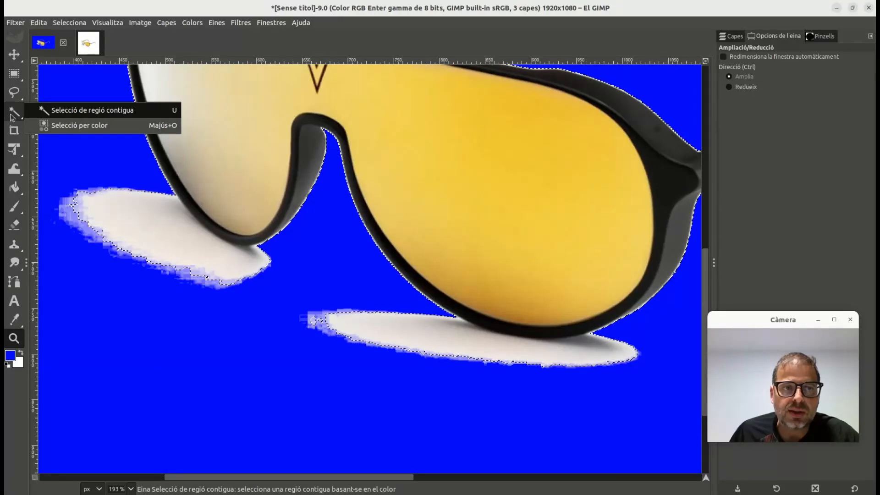
pyautogui.click(69, 110)
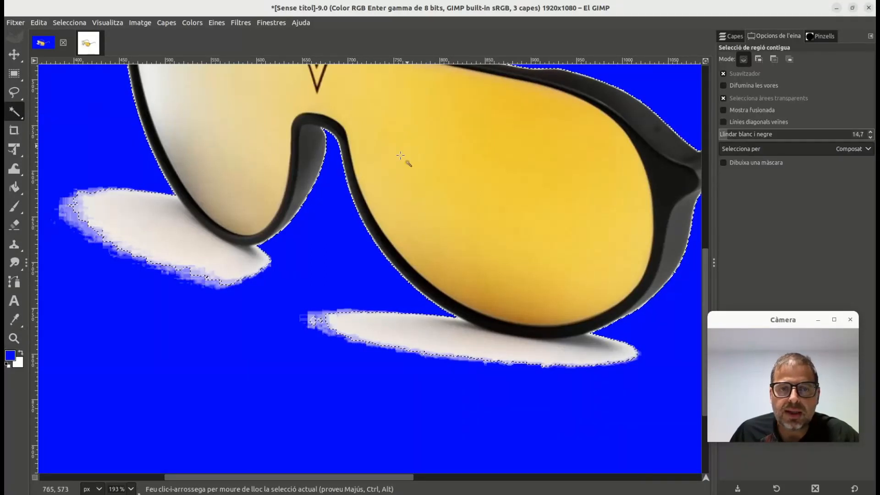
pyautogui.click(182, 219)
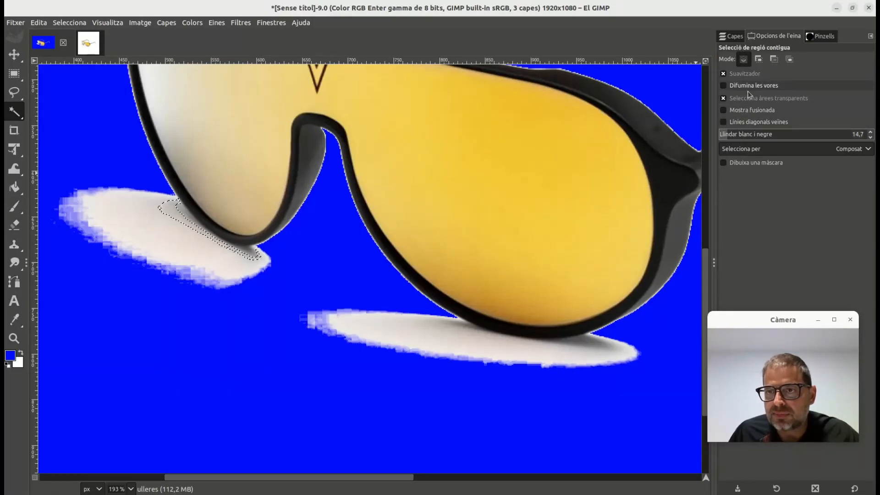
# Set the threshold to 4,9 and try selecting the pale shadow remnants beneath both lenses
pyautogui.click(721, 136)
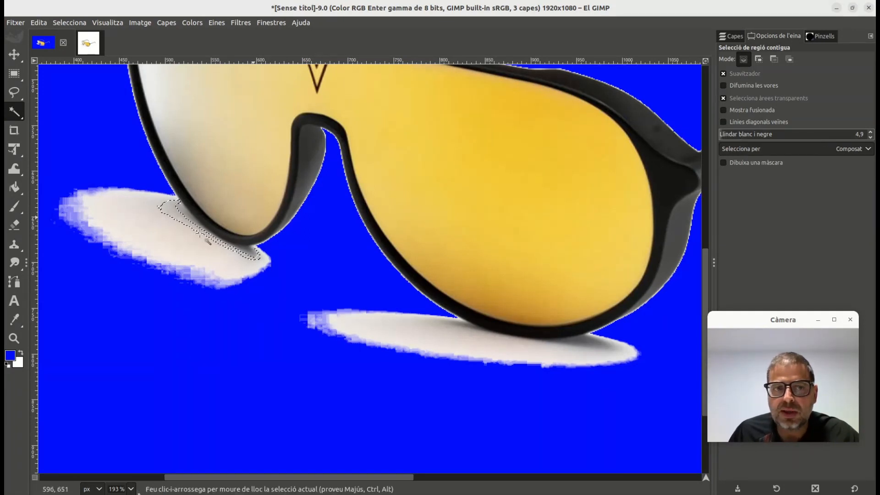
pyautogui.click(143, 212)
pyautogui.click(444, 328)
pyautogui.click(385, 336)
pyautogui.click(458, 335)
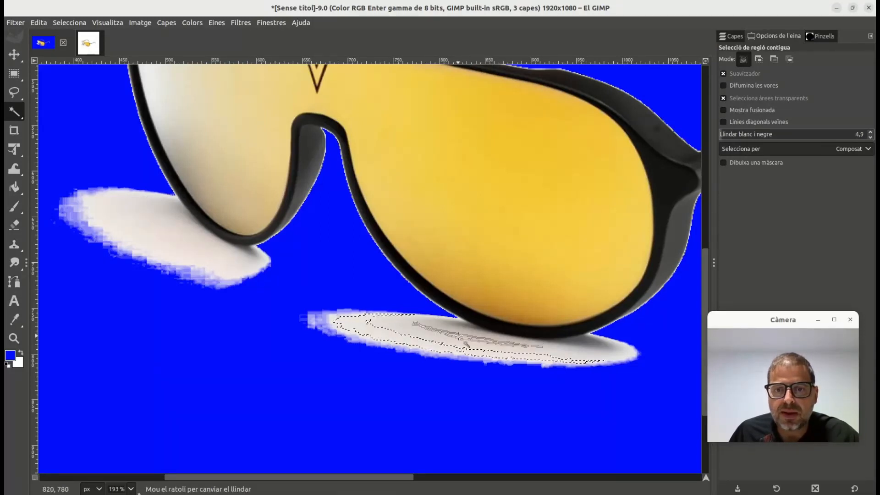
# Try selecting the shadow beneath the left lens at threshold 120,6, then lower the threshold to 88,0 and clear the selection
pyautogui.click(788, 135)
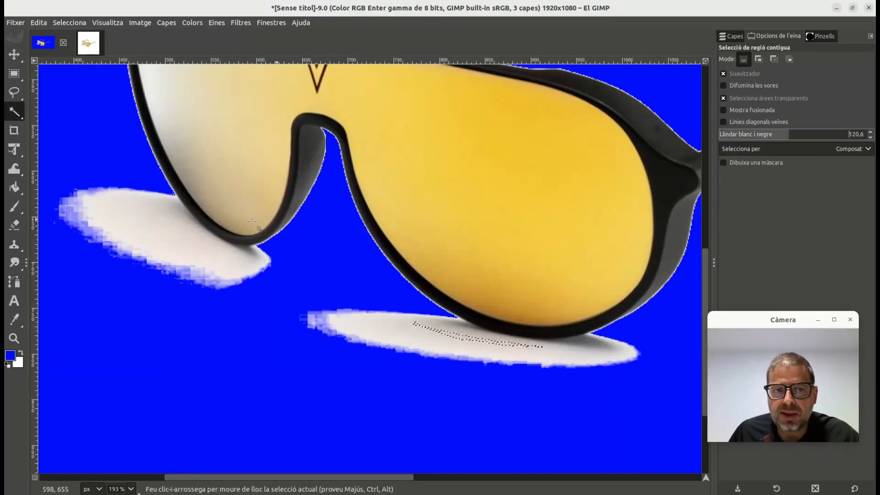
pyautogui.click(182, 235)
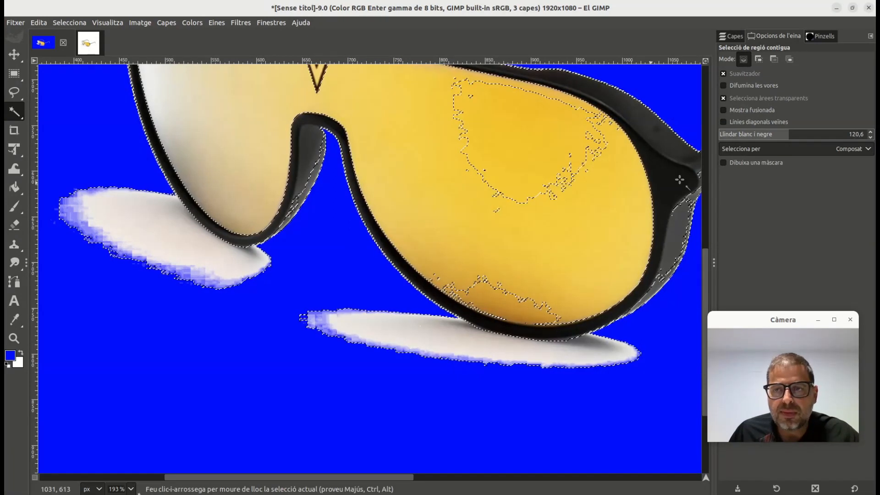
pyautogui.click(768, 135)
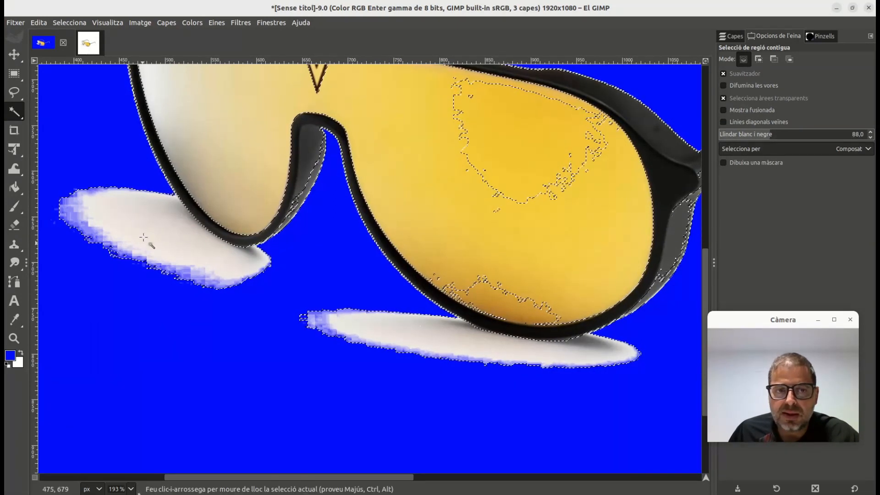
pyautogui.click(70, 23)
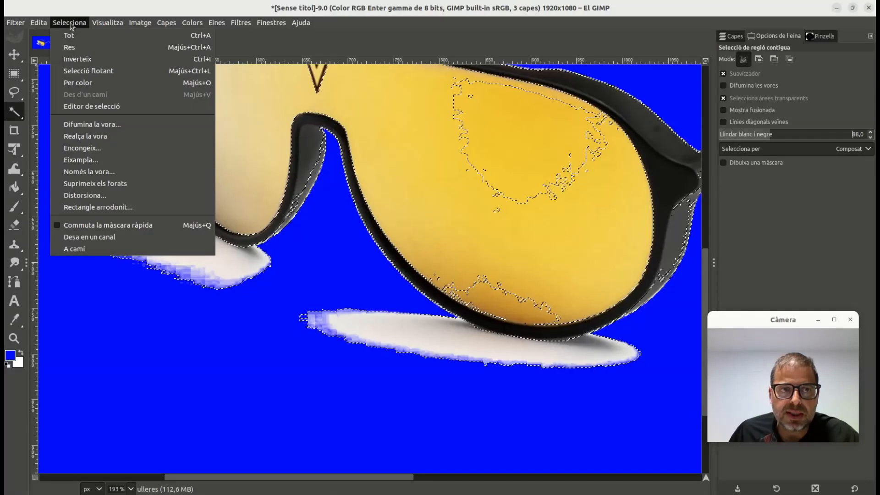
pyautogui.click(69, 48)
# Select the shadow remnants beneath both lenses together with contiguous-region selection at threshold 88,0, undoing the trial deletions of their pixels
pyautogui.click(197, 241)
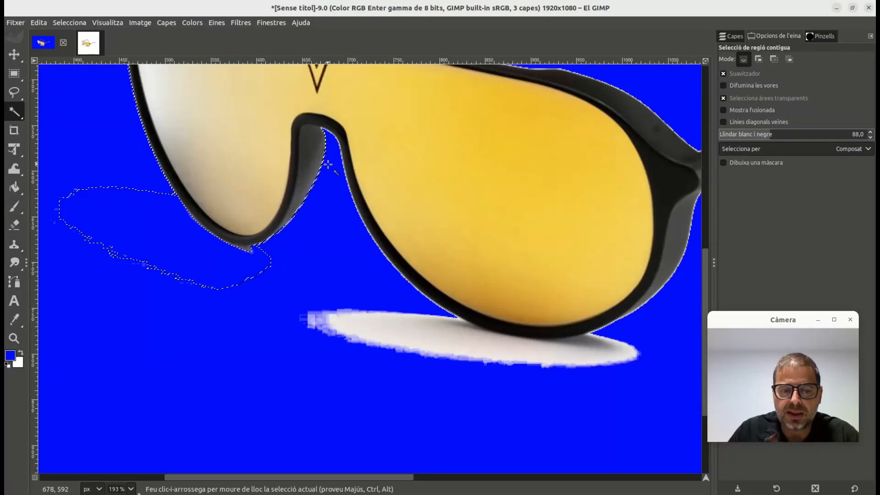
pyautogui.press('ctrl')
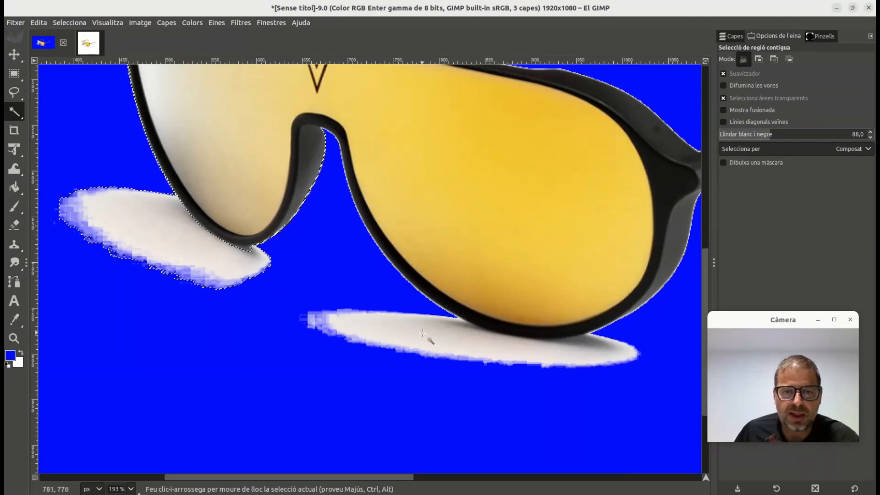
pyautogui.press('shift')
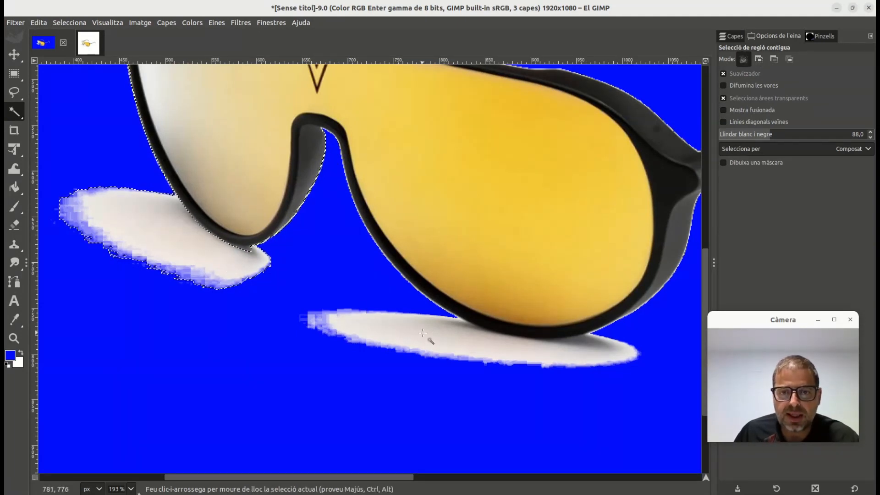
pyautogui.keyDown('shift'); pyautogui.click(422, 333); pyautogui.keyUp('shift')
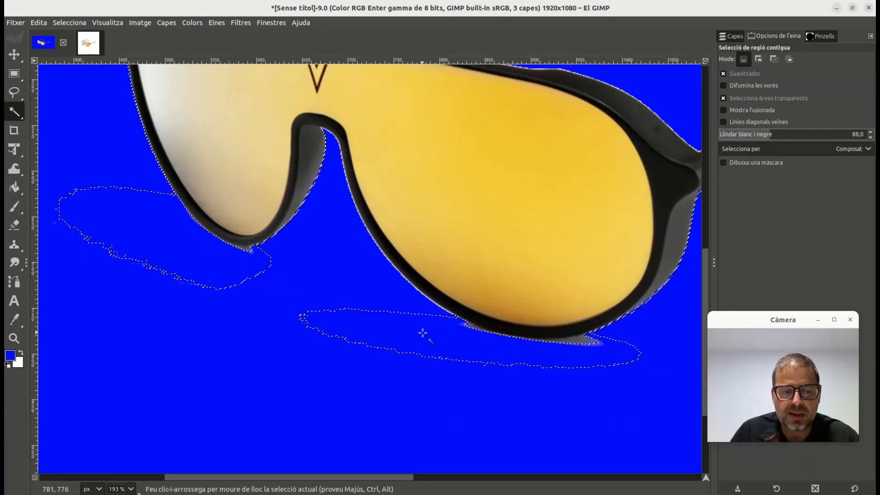
pyautogui.press('ctrl')
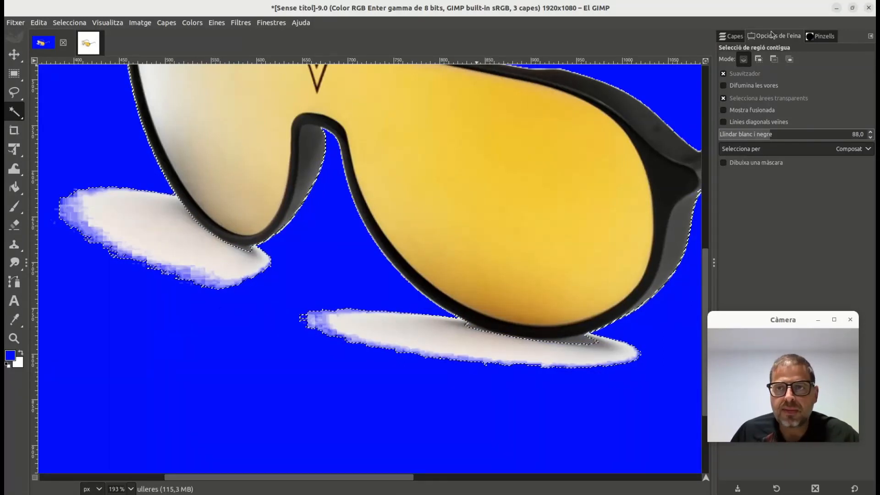
# Create a new layer named Ombra above the ulleres layer, filled with transparency (Transparència)
pyautogui.click(730, 37)
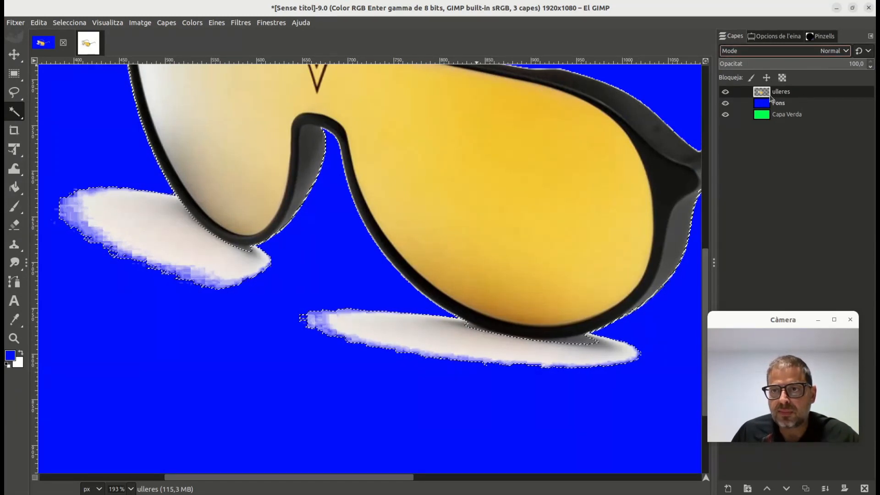
pyautogui.rightClick(799, 151)
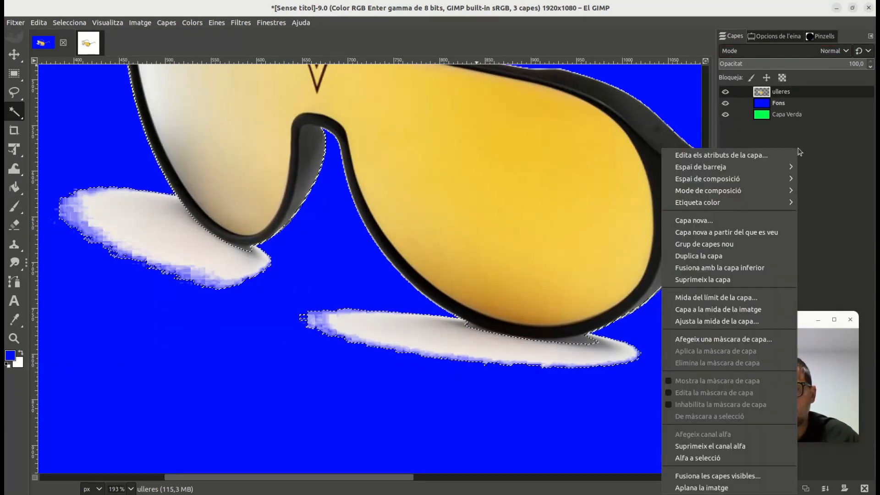
pyautogui.click(752, 222)
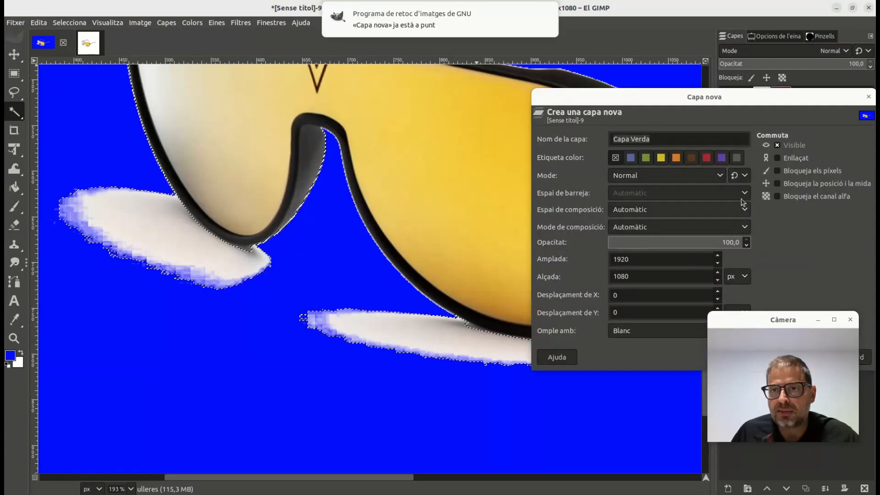
pyautogui.moveTo(764, 100); pyautogui.dragTo(552, 19)
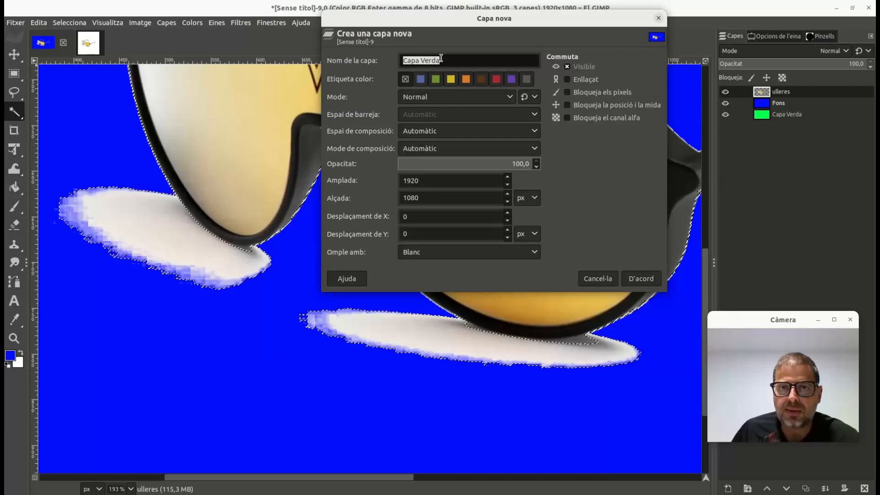
pyautogui.write('Ombr')
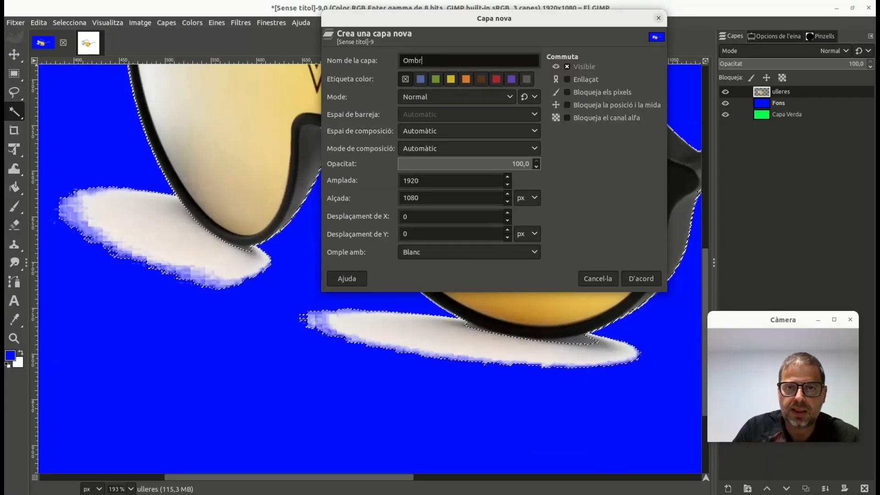
pyautogui.click(464, 255)
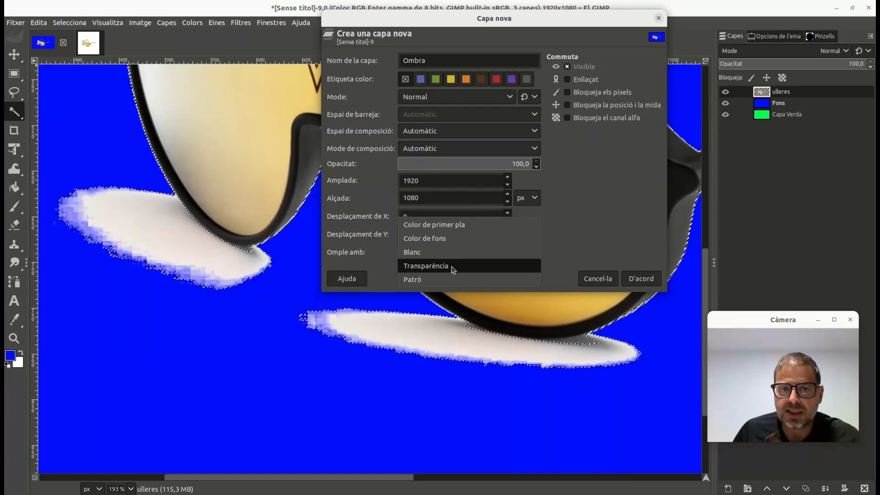
pyautogui.click(452, 267)
pyautogui.click(637, 279)
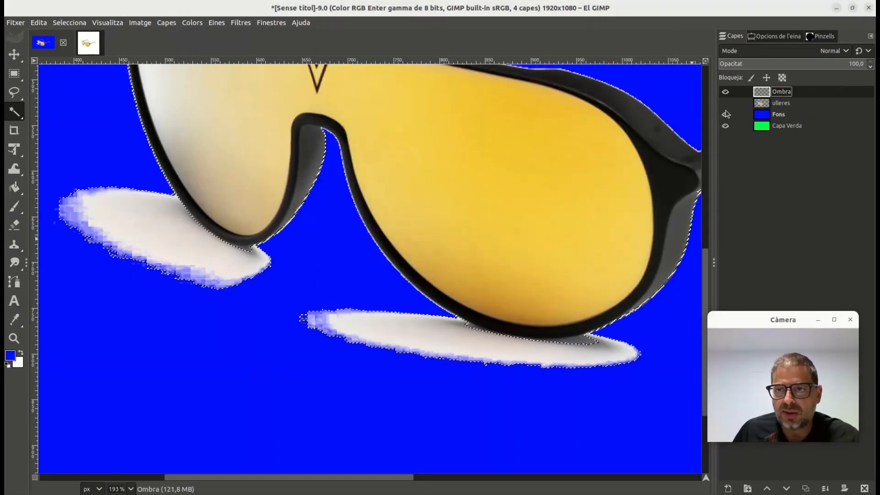
# Hide the ulleres, Fons and Capa Verda layers so that only the Ombra layer is shown
pyautogui.moveTo(725, 104); pyautogui.dragTo(725, 124)
pyautogui.click(725, 125)
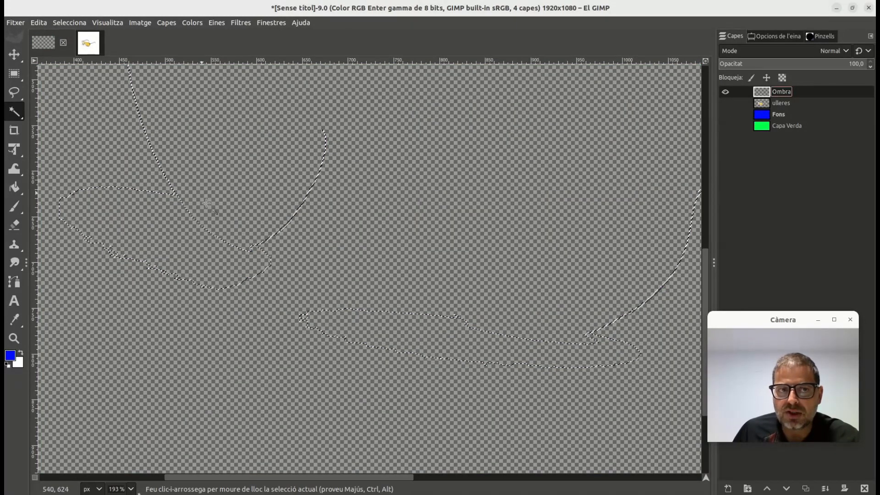
pyautogui.scroll(5, 243, 224)
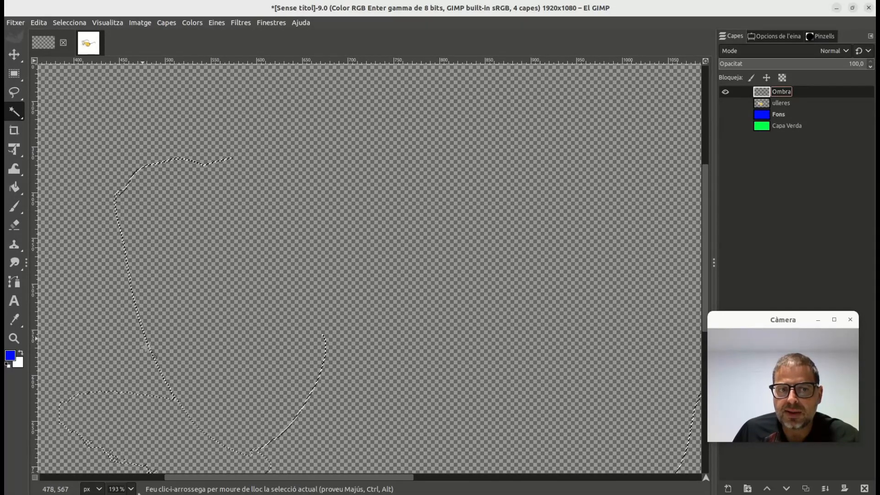
# Show the ulleres layer temporarily to compare the selection outline with the edges of the glasses, and hide it again
pyautogui.click(726, 104)
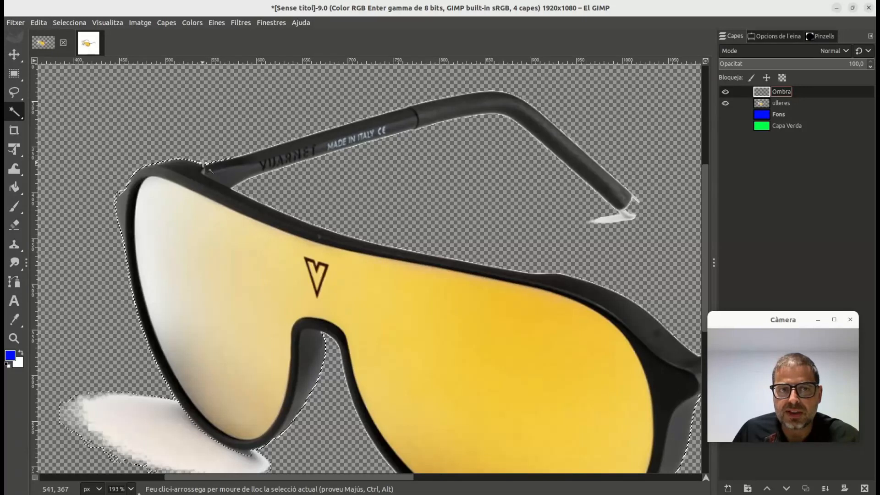
pyautogui.scroll(5, 141, 177)
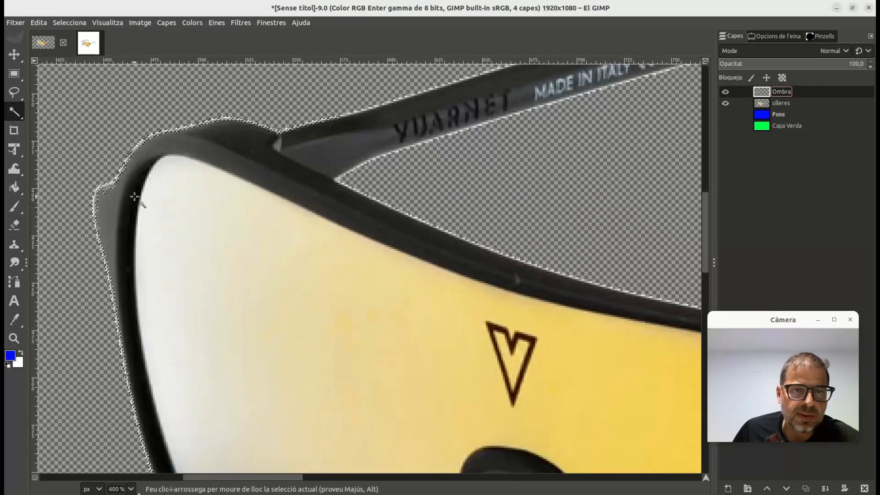
pyautogui.scroll(1, 134, 196)
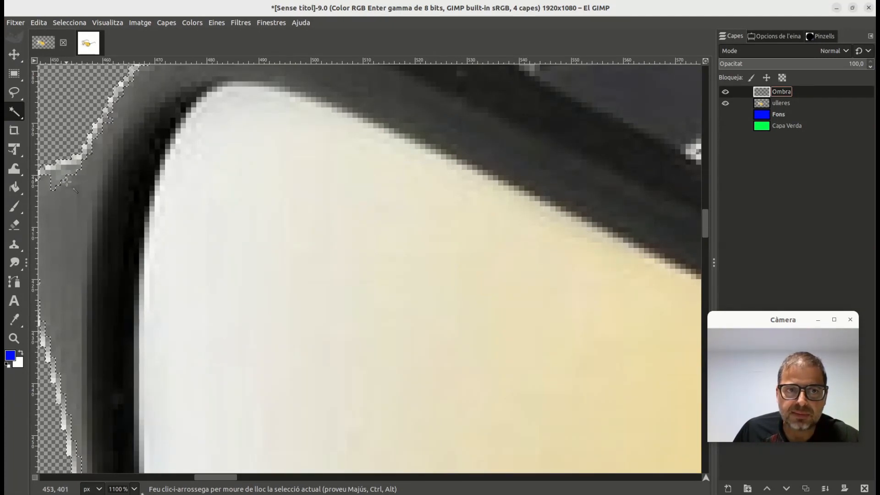
pyautogui.scroll(-7, 66, 182)
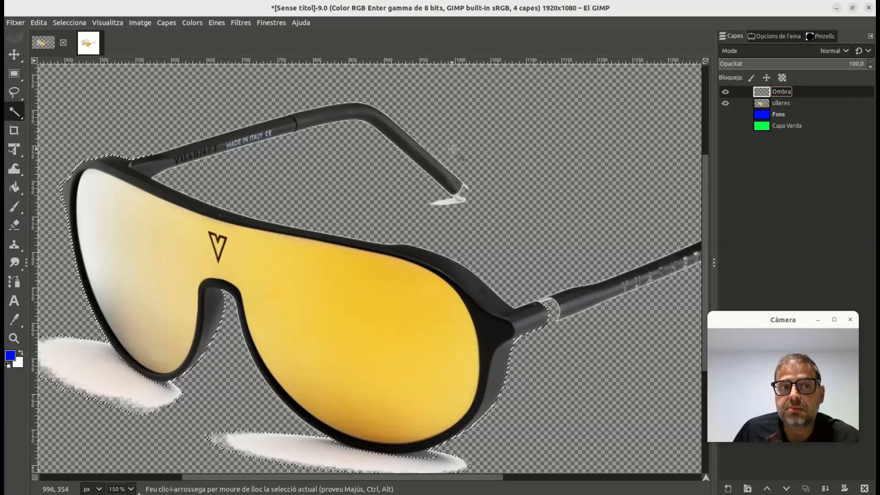
pyautogui.click(724, 105)
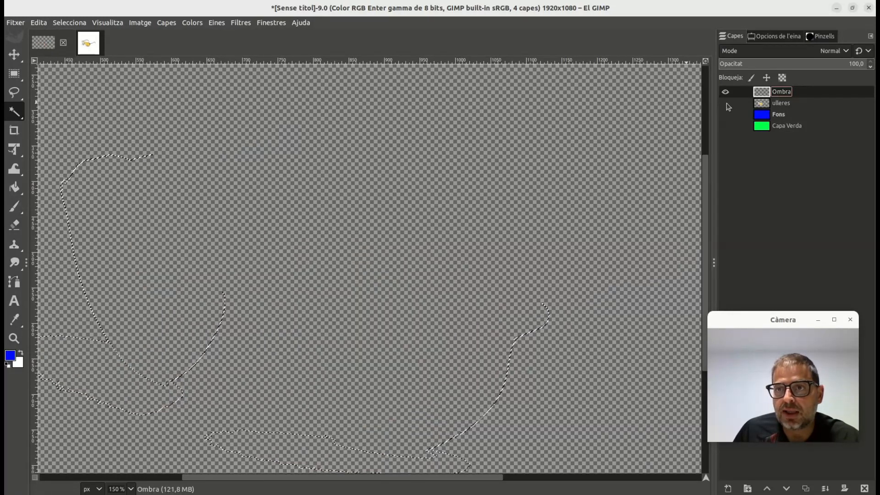
pyautogui.click(725, 103)
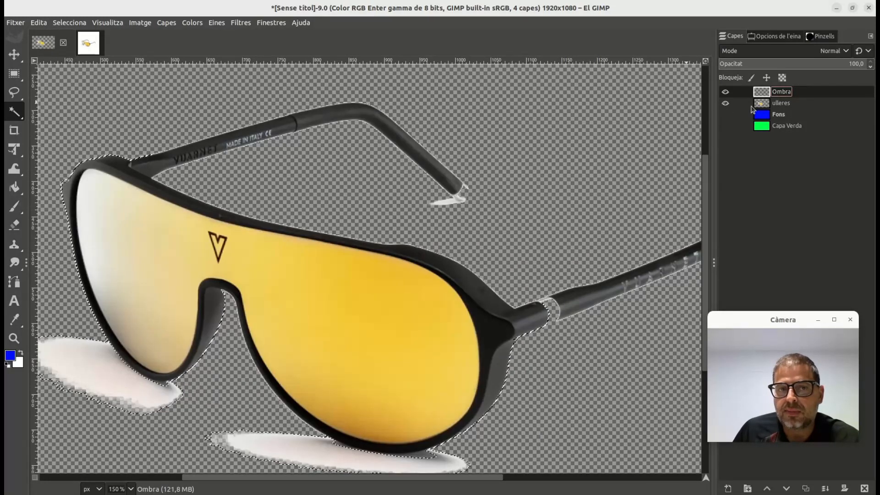
pyautogui.click(725, 103)
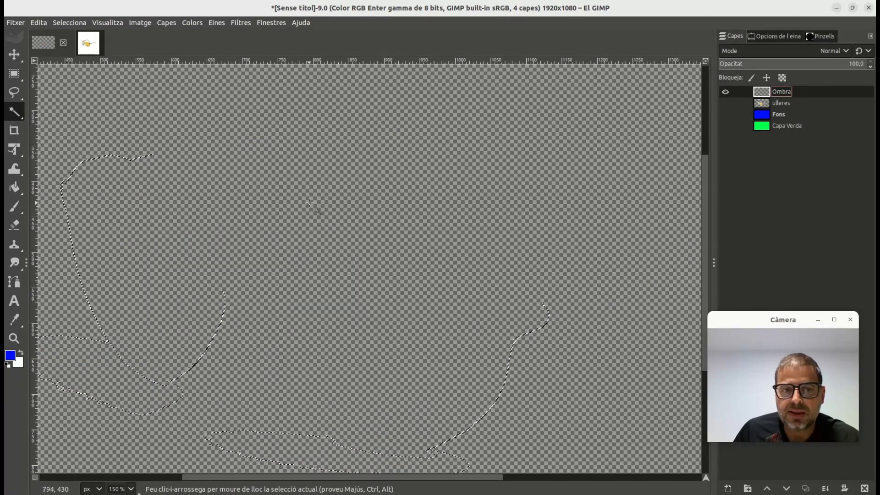
# Use rectangular selection to subtract the stray frame-edge strips above and beside the left shadow from the current selection
pyautogui.moveTo(14, 74)
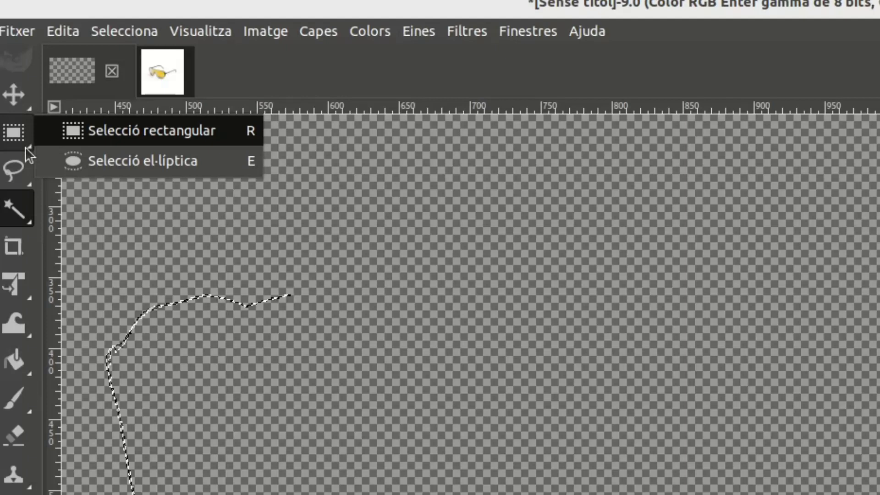
pyautogui.click(167, 130)
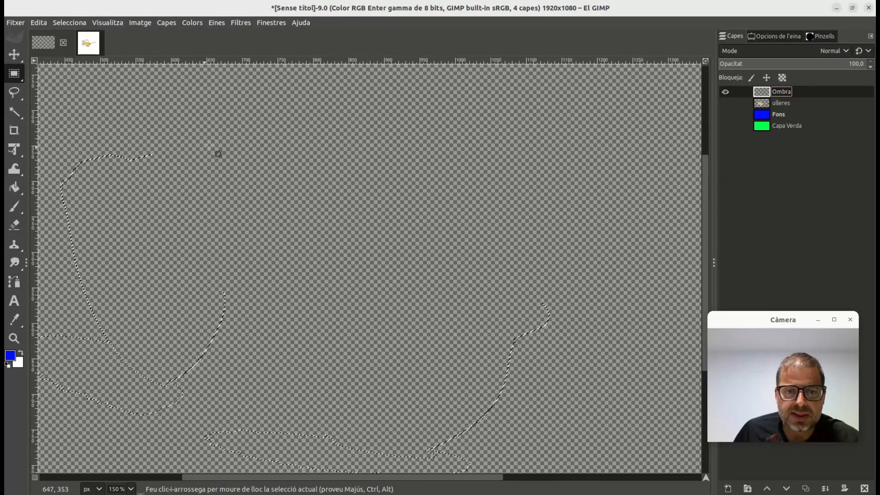
pyautogui.hscroll(-5, 201, 142)
pyautogui.moveTo(198, 137); pyautogui.dragTo(455, 333)
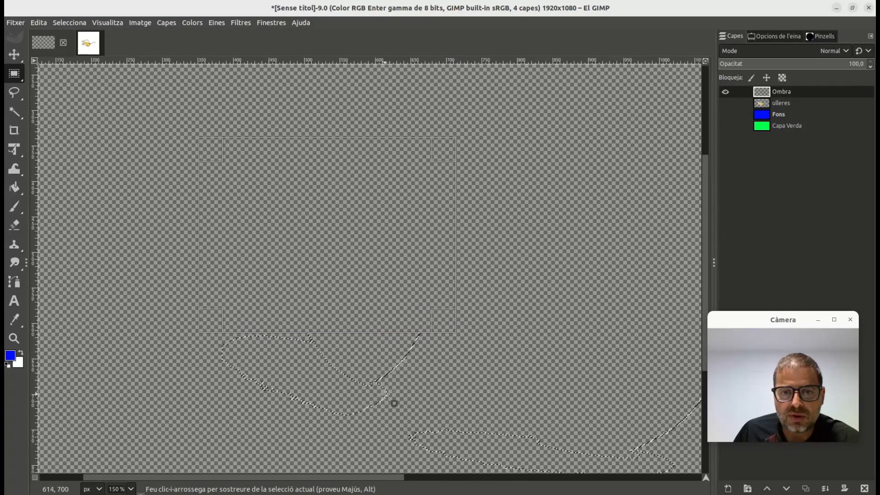
pyautogui.scroll(1, 385, 394)
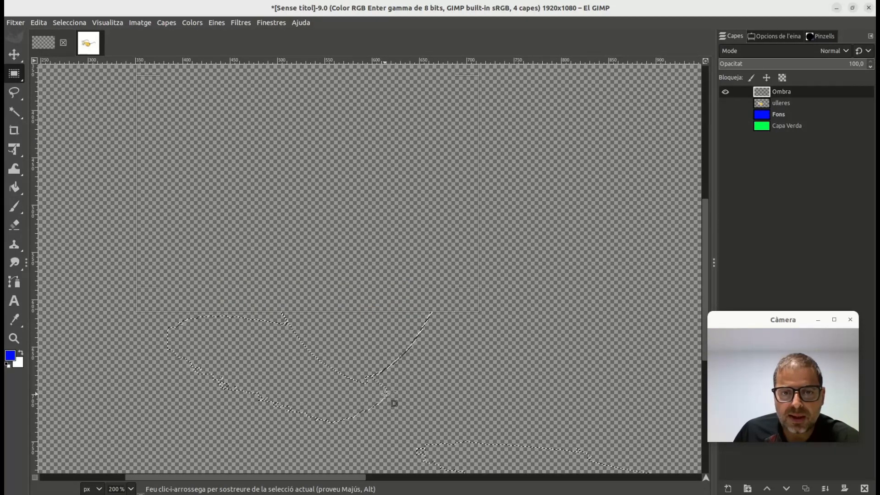
pyautogui.scroll(2, 384, 394)
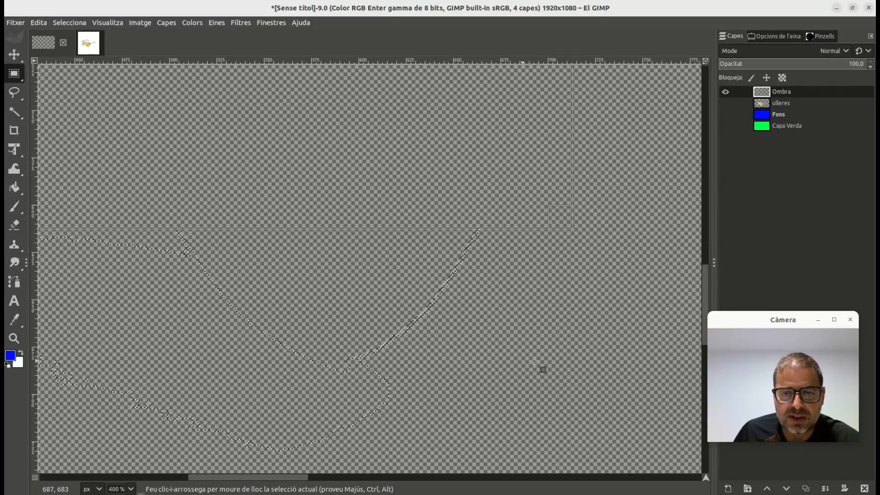
pyautogui.moveTo(574, 360); pyautogui.dragTo(362, 199)
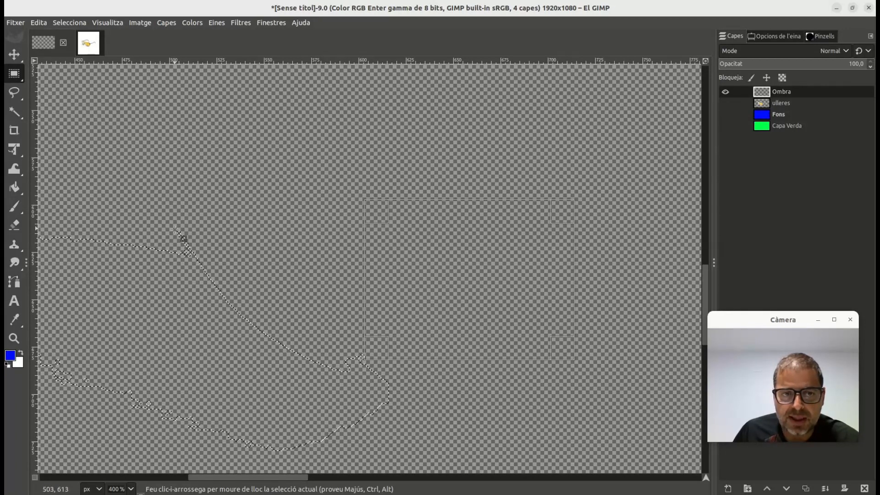
pyautogui.click(161, 206)
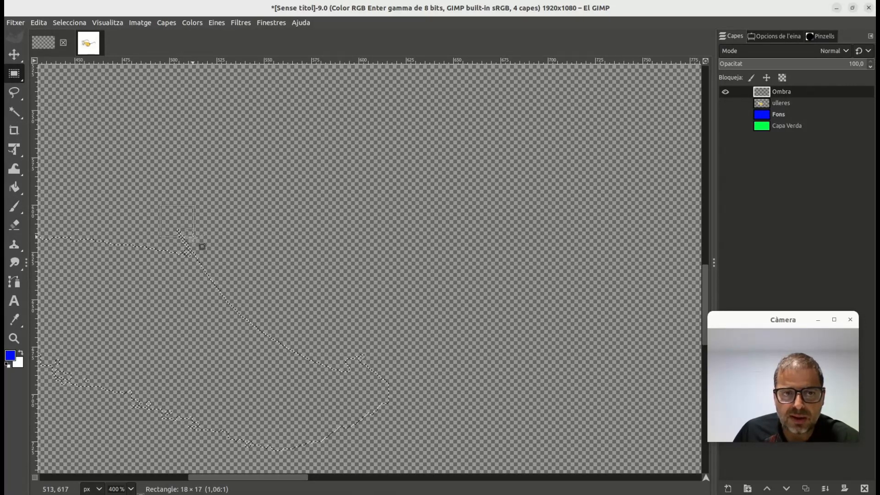
pyautogui.moveTo(204, 246); pyautogui.dragTo(208, 248)
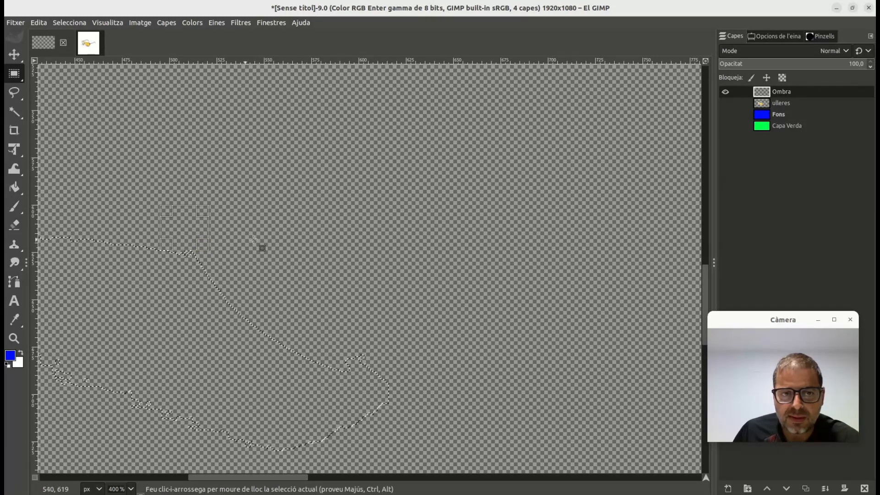
# Set the foreground colour to pure red (ff0000) and fill the selected shadow areas on the Ombra layer with Bucket Fill
pyautogui.moveTo(21, 71)
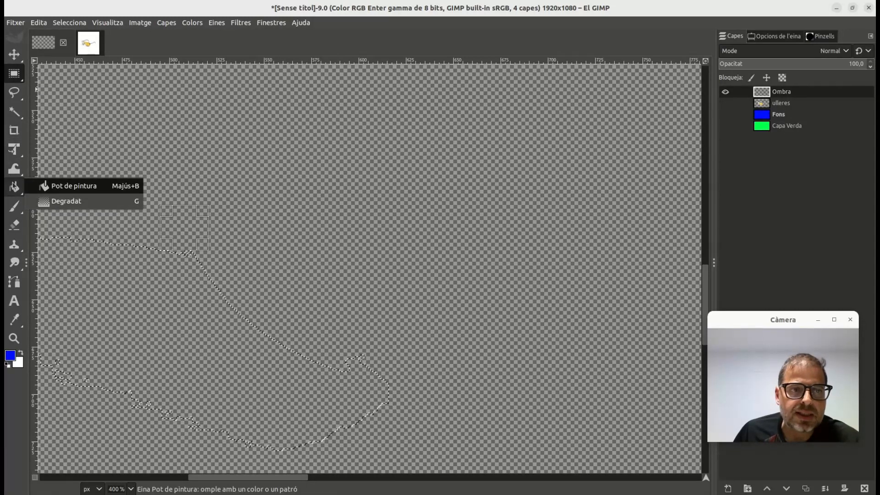
pyautogui.moveTo(14, 187)
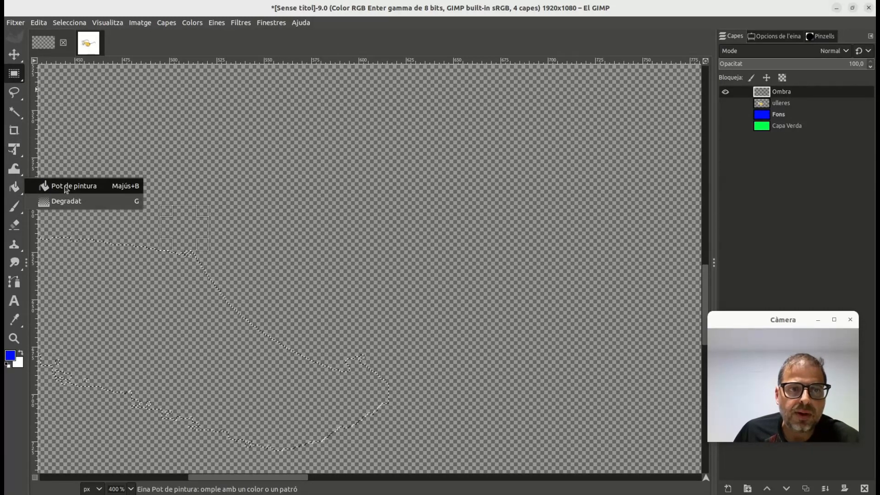
pyautogui.click(66, 187)
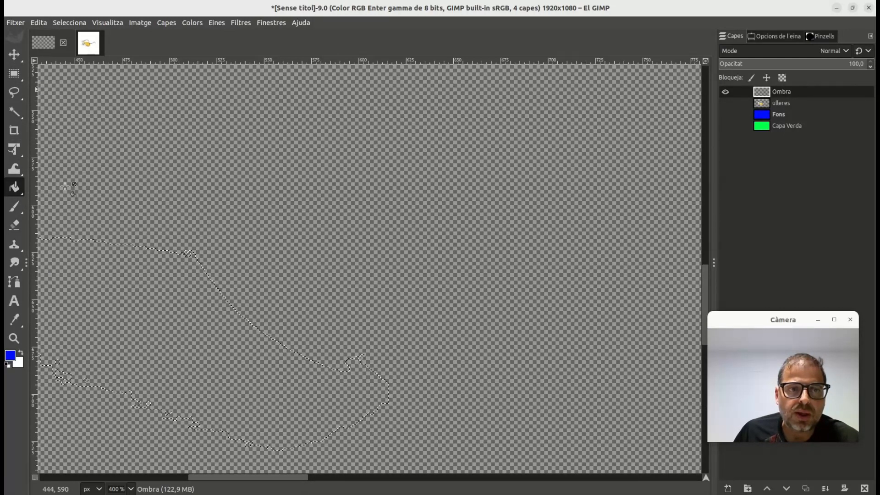
pyautogui.click(14, 357)
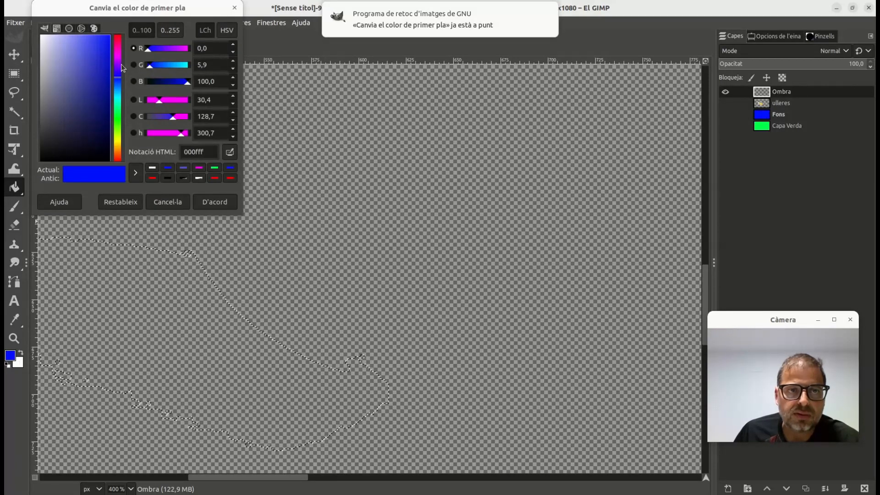
pyautogui.click(120, 40)
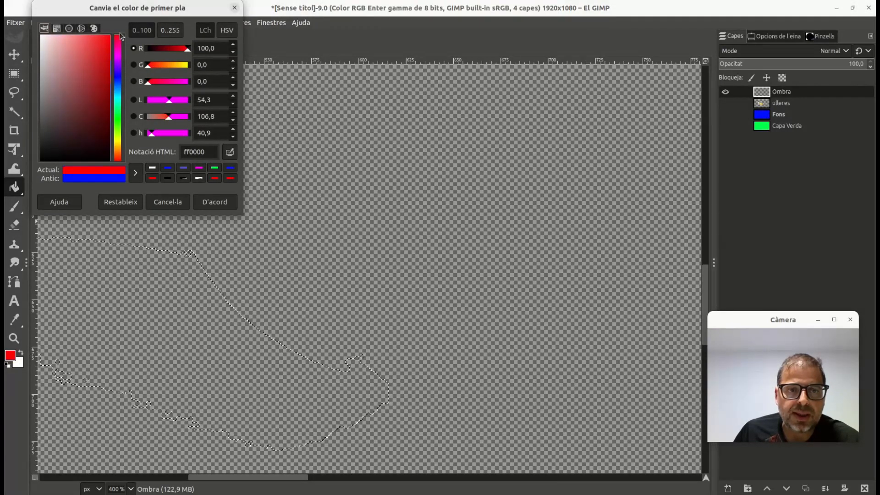
pyautogui.click(215, 204)
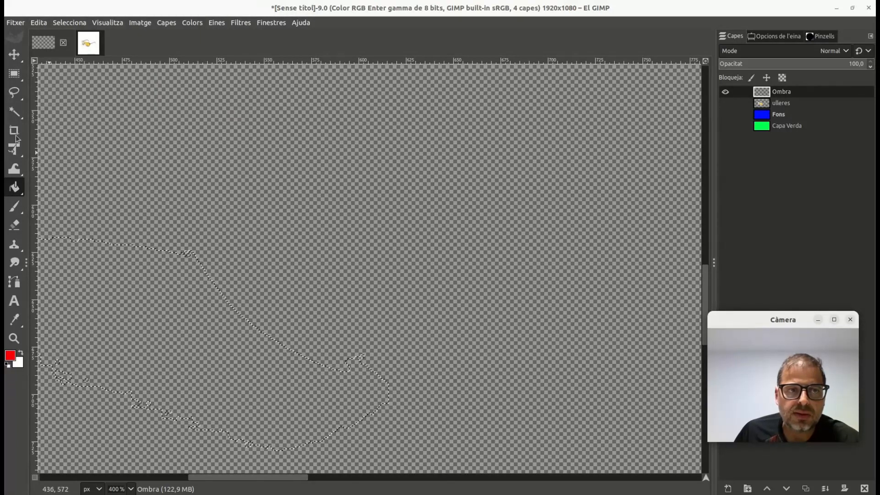
pyautogui.moveTo(19, 184)
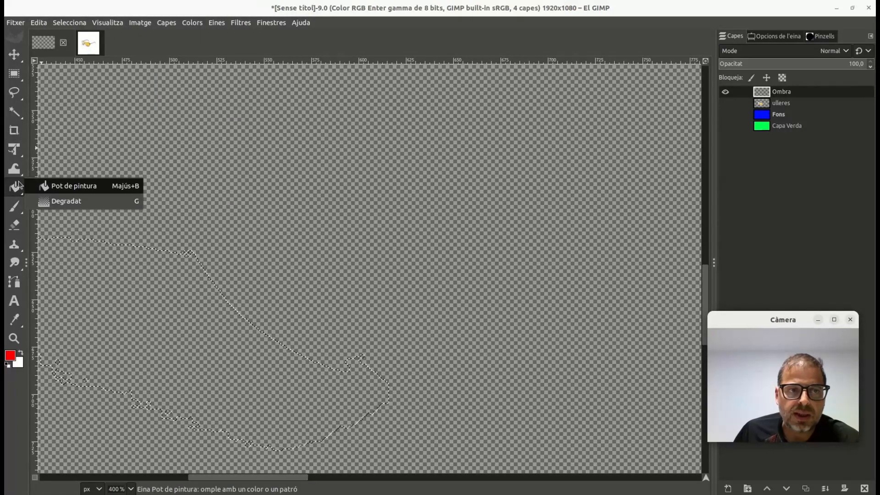
pyautogui.click(91, 190)
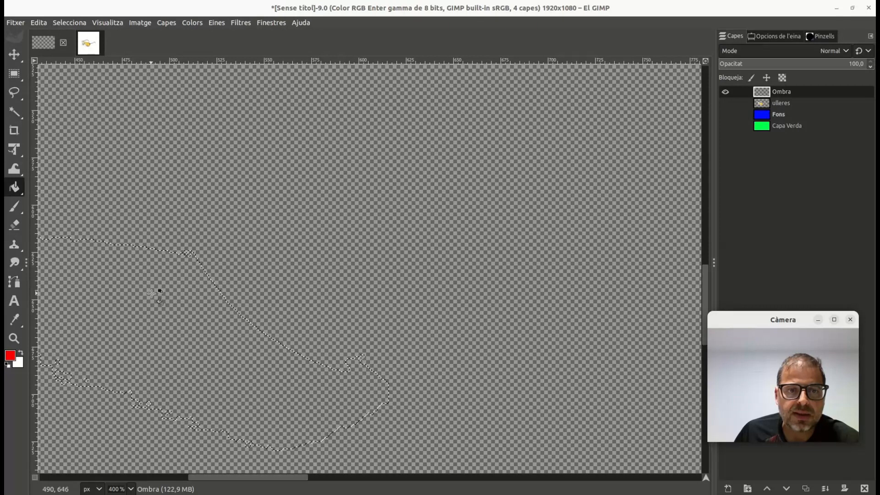
pyautogui.click(151, 293)
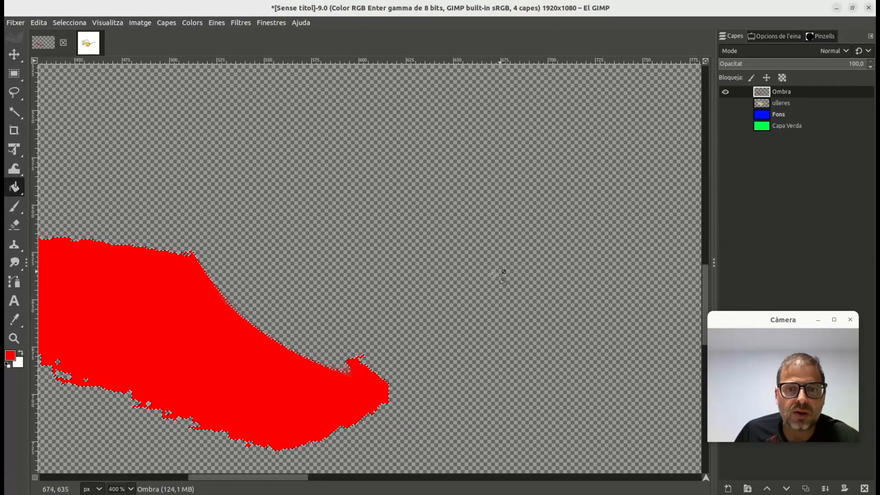
# Erase the thin red line running up from the right shadow along the frame edge, using a rectangular selection around it
pyautogui.keyDown('ctrl'); pyautogui.scroll(-2, 474, 303); pyautogui.keyUp('ctrl')
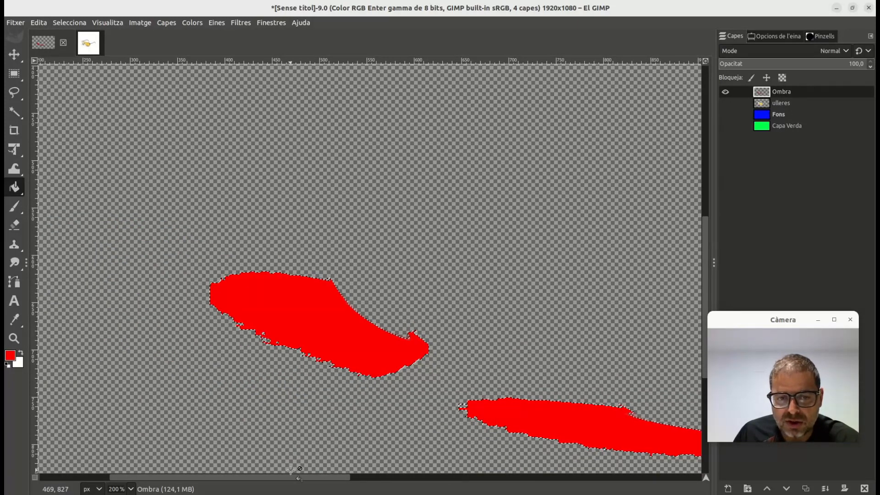
pyautogui.moveTo(291, 477); pyautogui.dragTo(434, 477)
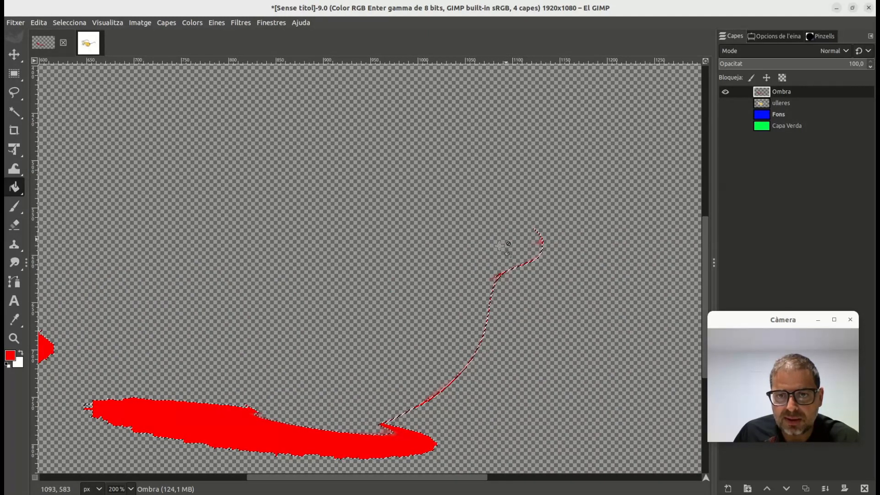
pyautogui.keyDown('ctrl'); pyautogui.scroll(2, 490, 309); pyautogui.keyUp('ctrl')
pyautogui.keyDown('ctrl'); pyautogui.scroll(1, 489, 309); pyautogui.keyUp('ctrl')
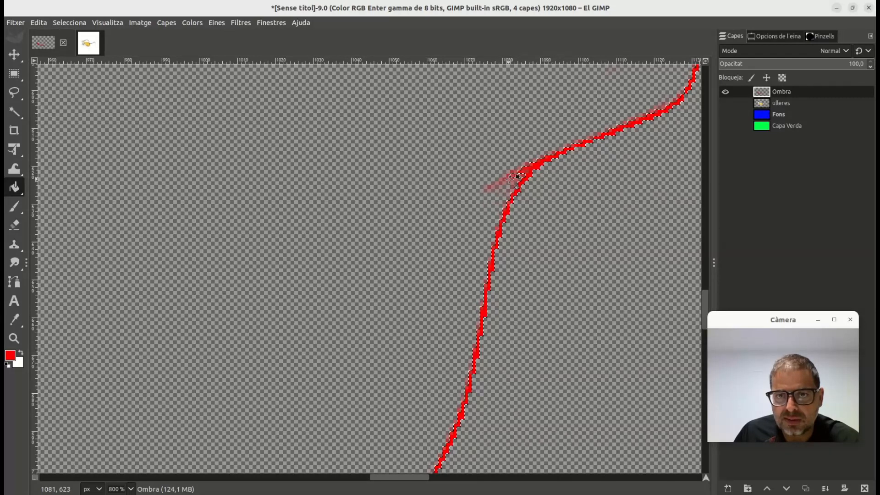
pyautogui.keyDown('ctrl'); pyautogui.scroll(-3, 445, 248); pyautogui.keyUp('ctrl')
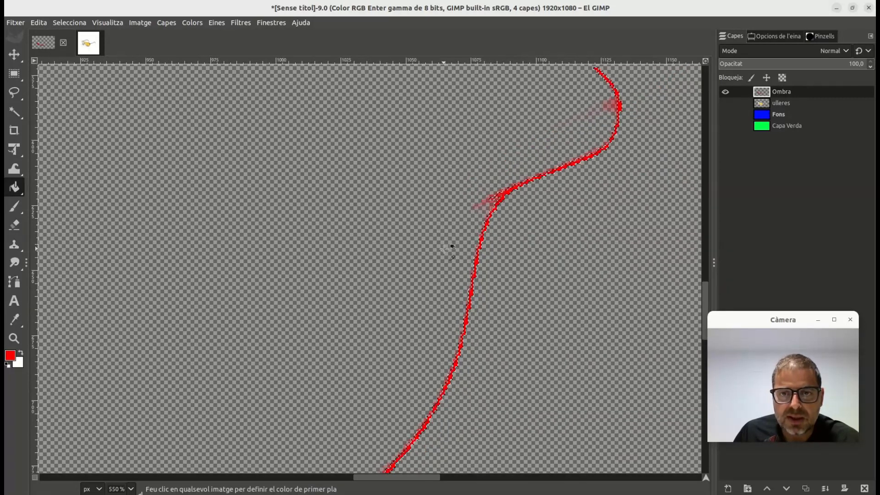
pyautogui.click(14, 73)
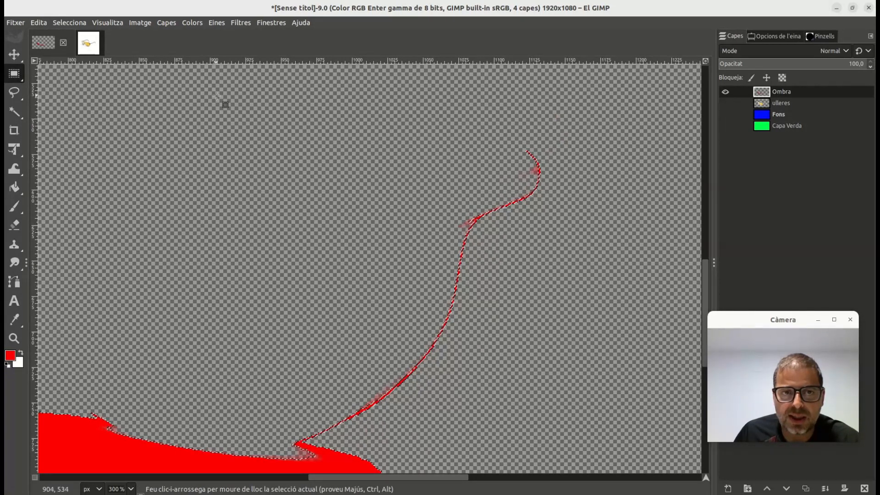
pyautogui.moveTo(201, 75); pyautogui.dragTo(633, 438)
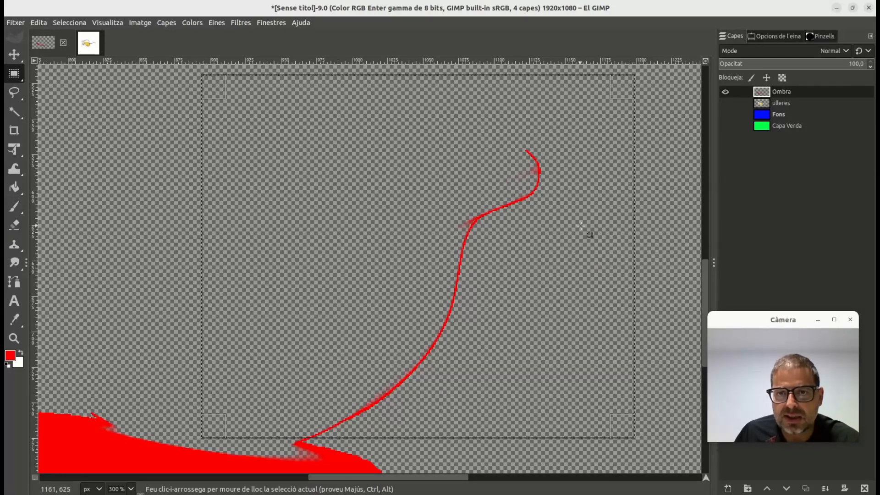
pyautogui.press('Delete')
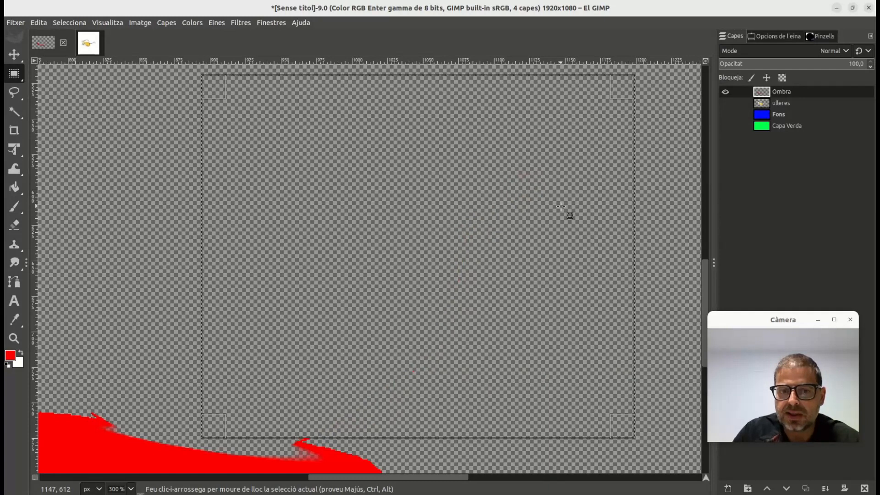
# Select and delete the few leftover red pixels of the line just above the right shadow's pointed notch
pyautogui.scroll(7, 310, 450)
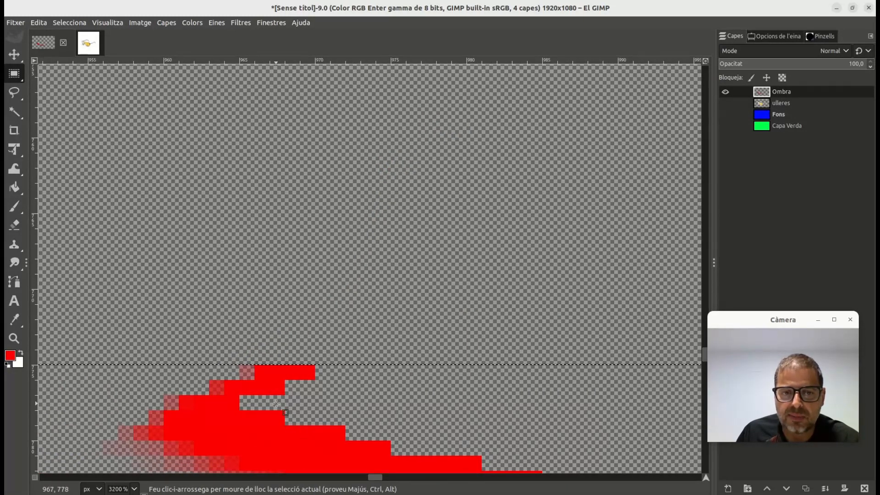
pyautogui.moveTo(402, 409); pyautogui.dragTo(149, 350)
pyautogui.press('Delete')
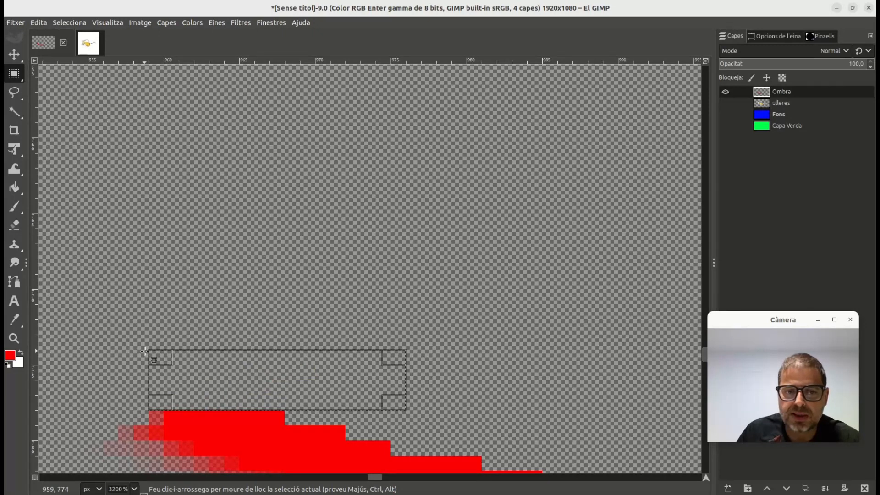
pyautogui.scroll(-7, 185, 350)
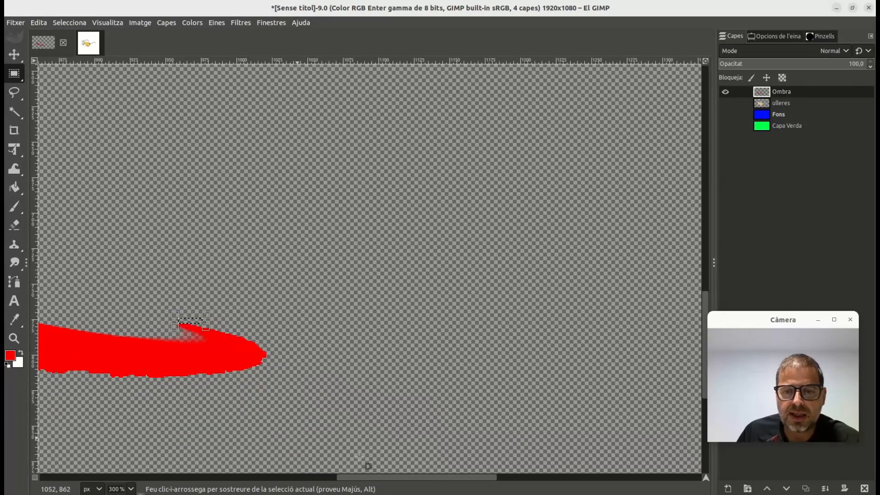
# Show the ulleres layer and toggle the Ombra layer off and on to compare the red fill with the original shadows
pyautogui.moveTo(440, 478); pyautogui.dragTo(294, 491)
pyautogui.click(725, 103)
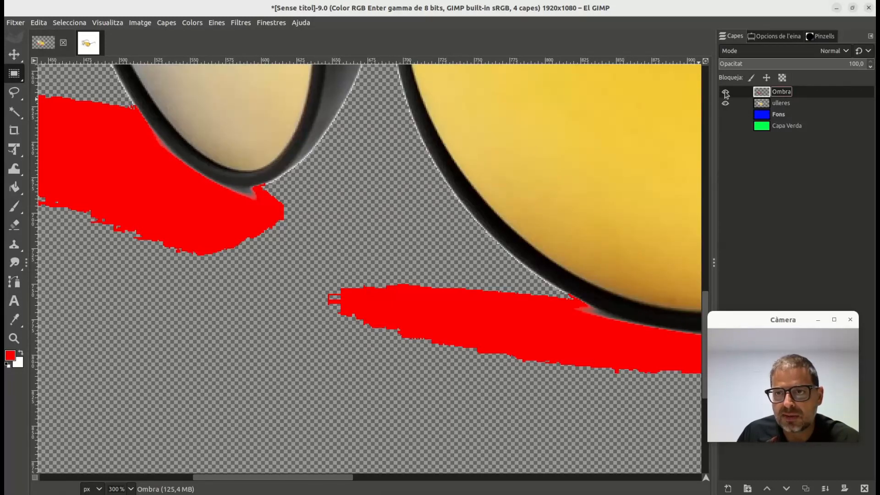
pyautogui.click(725, 93)
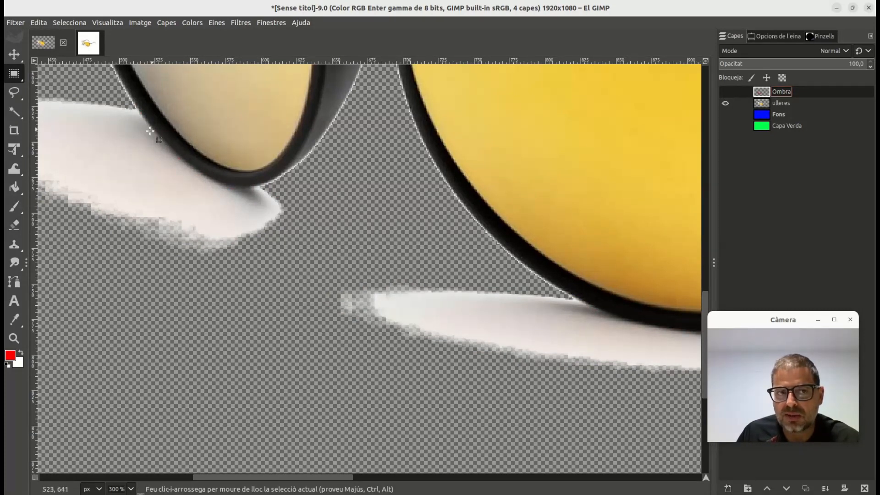
pyautogui.click(725, 93)
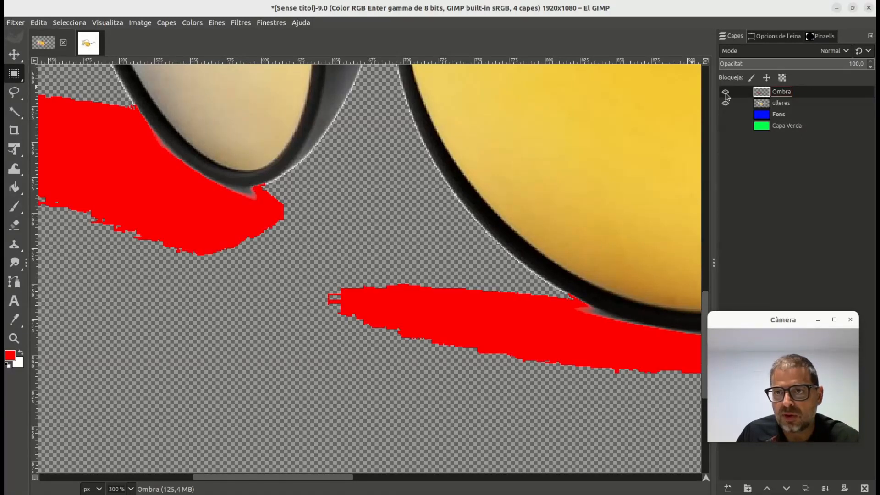
# Lower the Ombra layer's opacity to 28.8 and check the tinted shadows against the frame edges
pyautogui.click(780, 64)
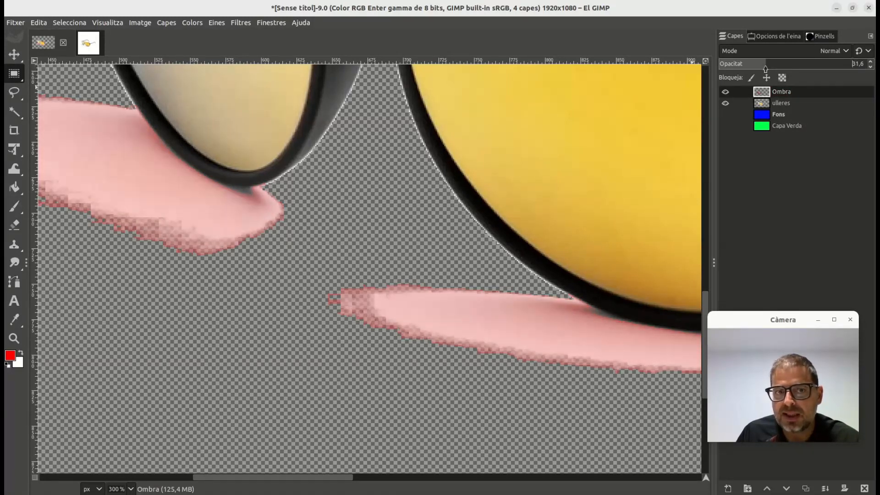
pyautogui.moveTo(756, 79); pyautogui.dragTo(755, 79)
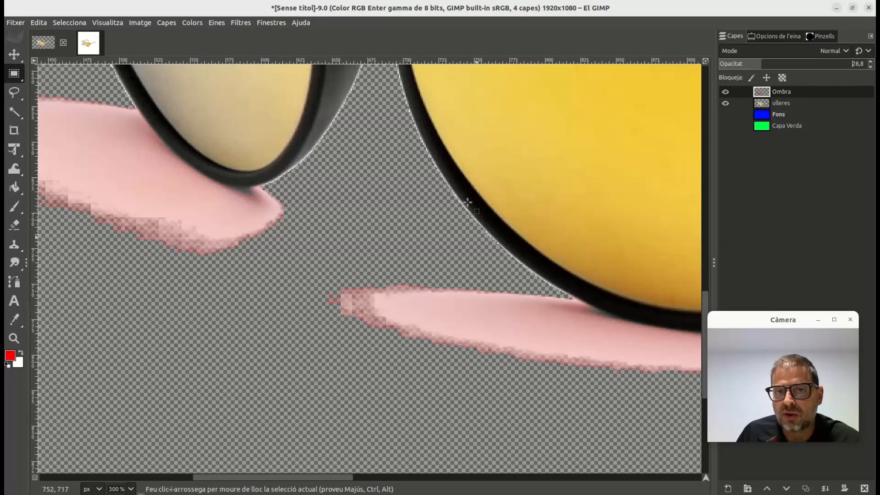
pyautogui.scroll(4, 297, 174)
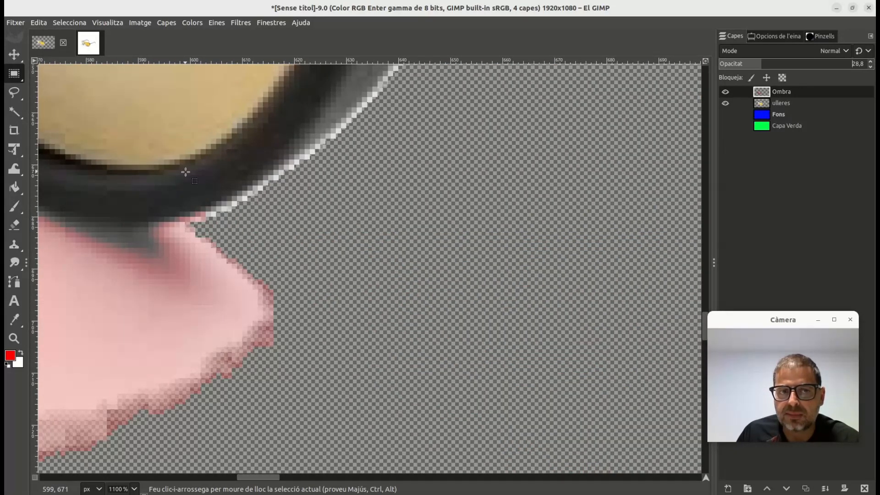
pyautogui.scroll(-5, 186, 172)
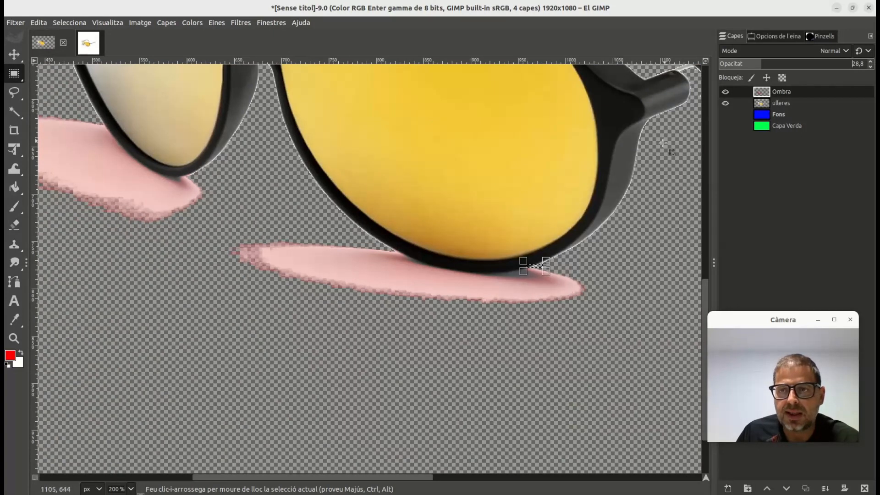
# Inspect the white remnant at the folded temple's tip, and make the Fons and Capa Verda layers visible again
pyautogui.moveTo(706, 300); pyautogui.dragTo(691, 198)
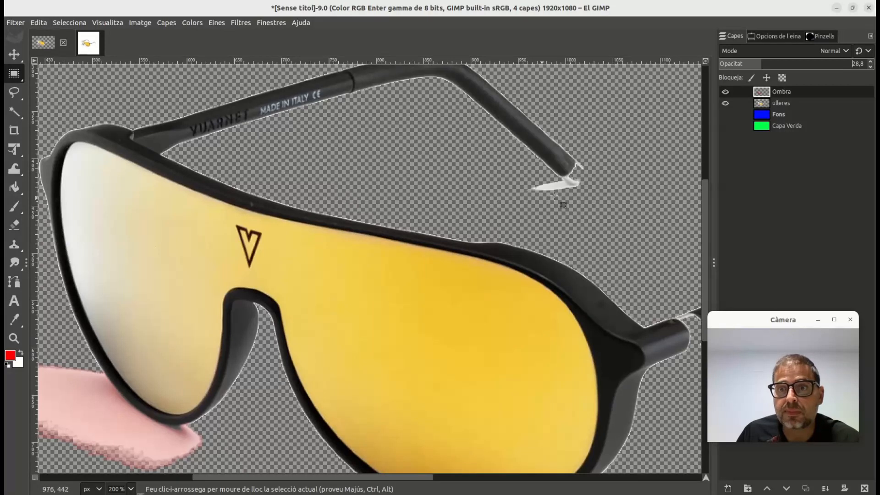
pyautogui.scroll(4, 568, 187)
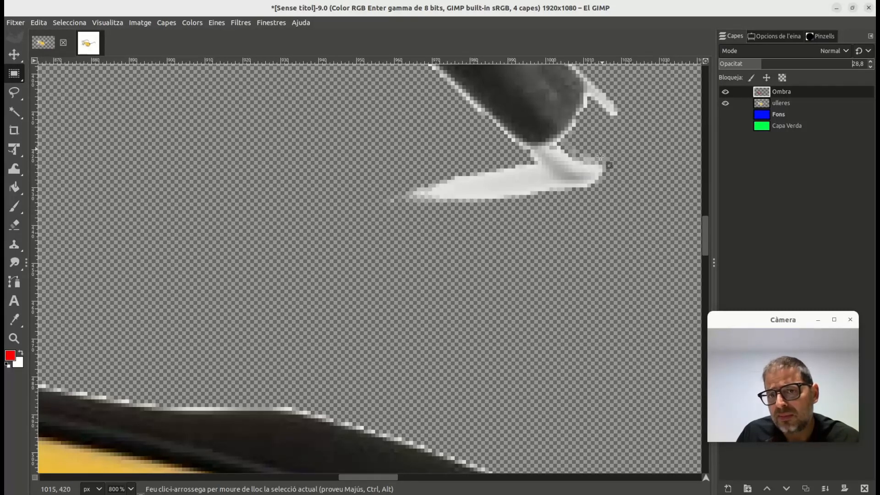
pyautogui.scroll(-7, 485, 286)
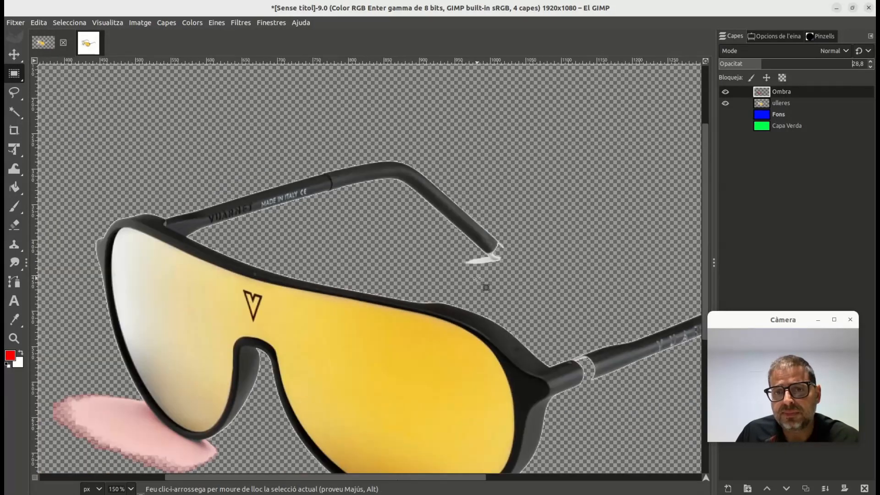
pyautogui.click(724, 114)
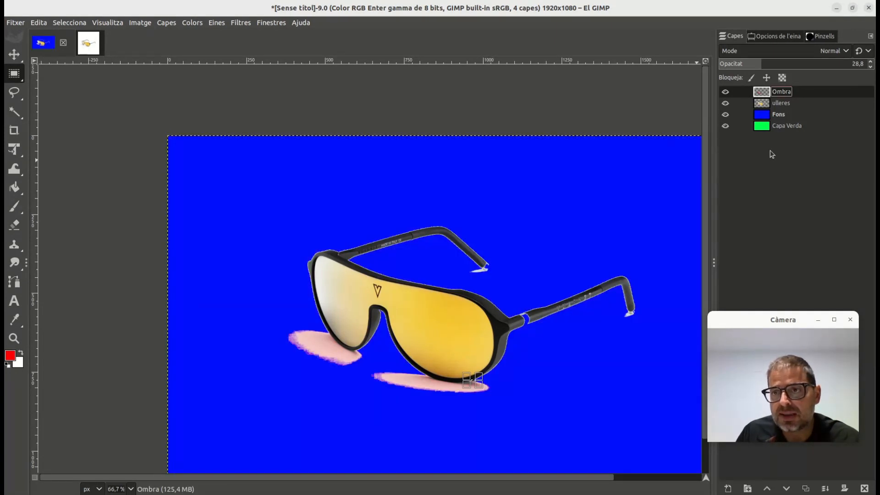
# Reduce the Fons layer's opacity to 38 so it blends with the Capa Verda layer beneath, leaving Fons selected
pyautogui.click(779, 116)
pyautogui.click(785, 128)
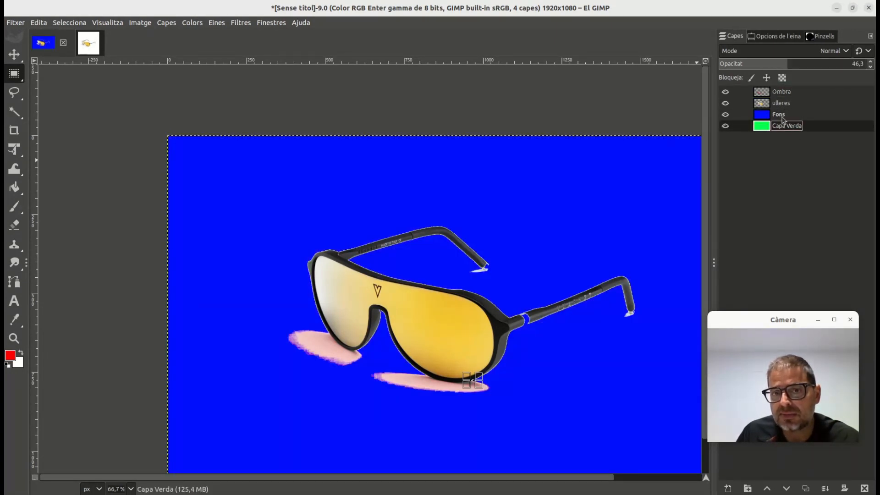
pyautogui.click(778, 117)
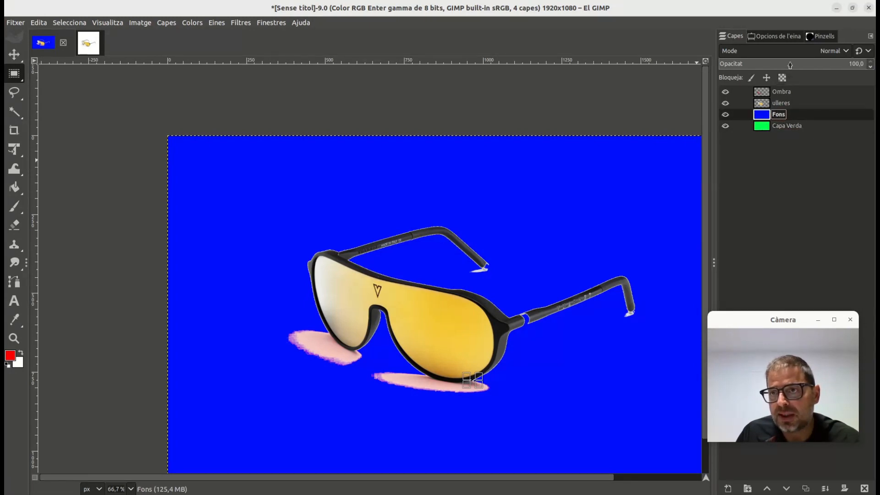
pyautogui.moveTo(802, 67); pyautogui.dragTo(776, 70)
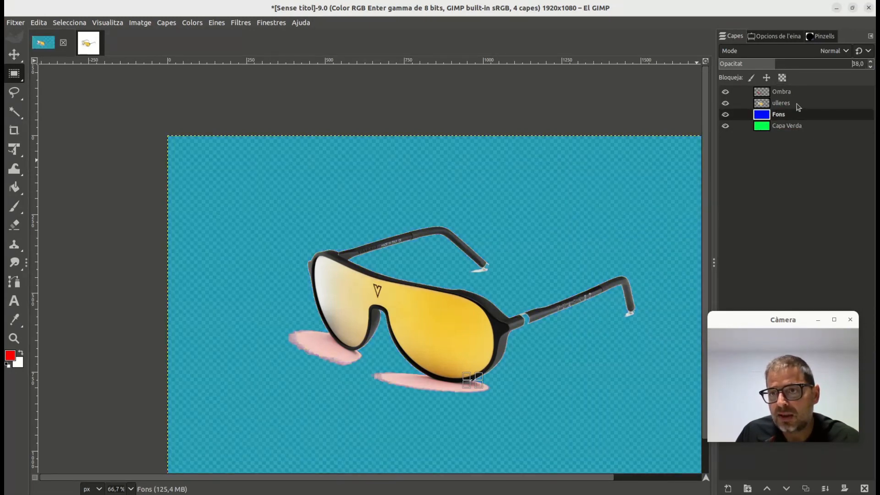
pyautogui.click(796, 128)
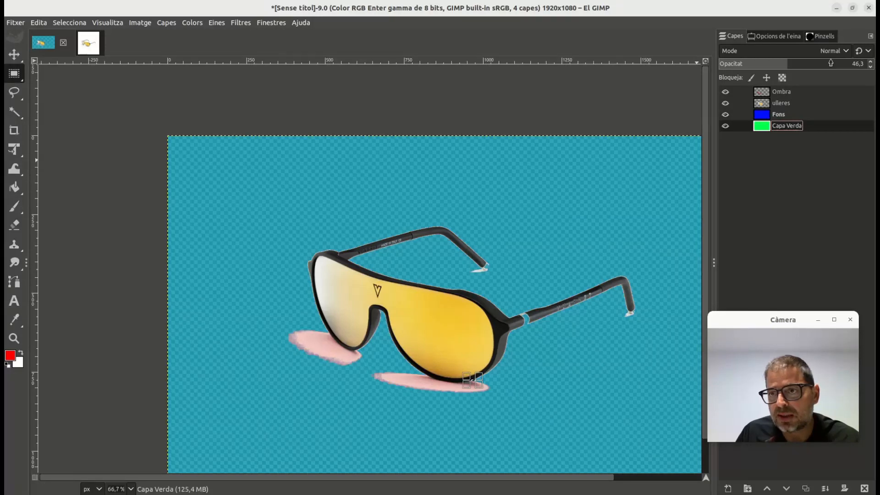
pyautogui.click(789, 116)
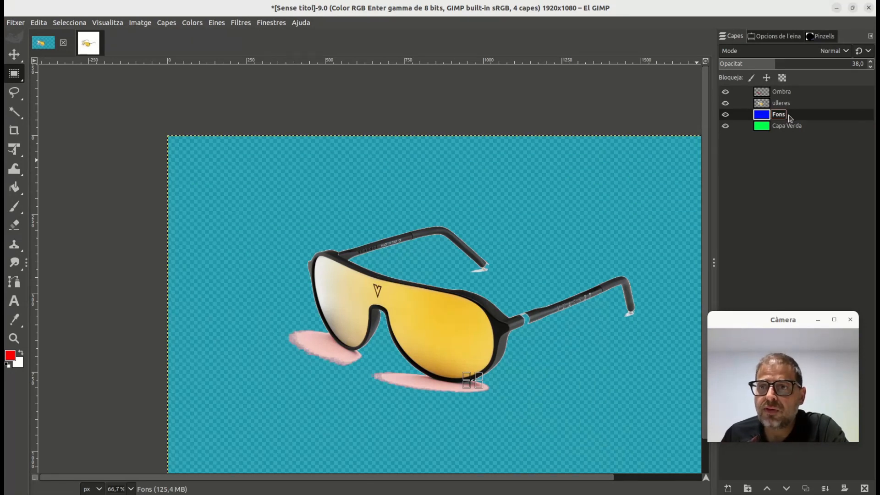
# Make the ulleres layer active and select the yellow lens area with the Fuzzy Select tool
pyautogui.click(788, 130)
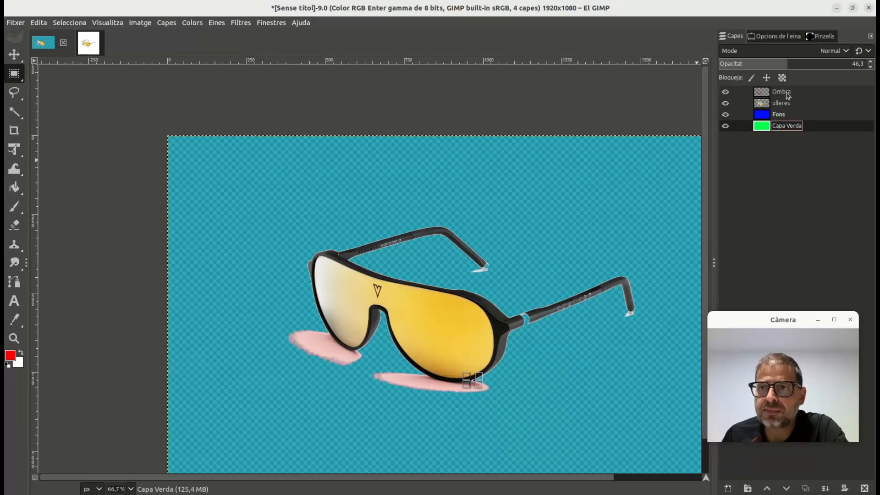
pyautogui.click(785, 106)
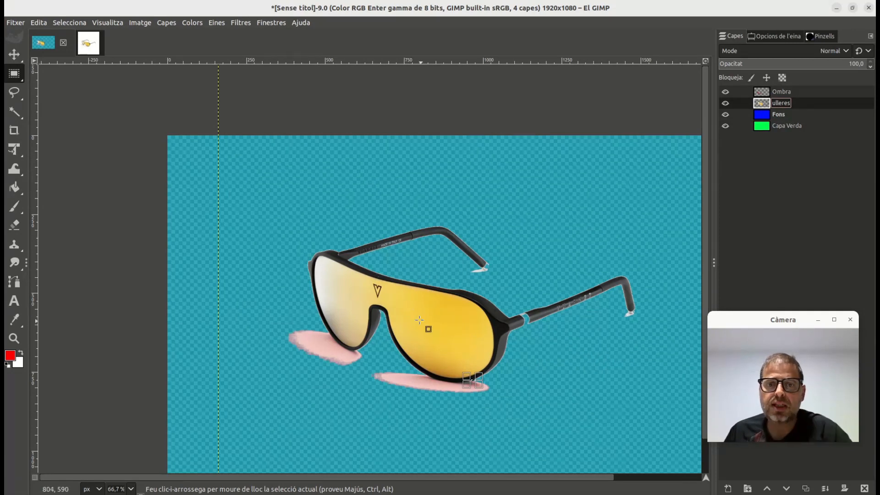
pyautogui.keyDown('ctrl'); pyautogui.scroll(3, 415, 331); pyautogui.keyUp('ctrl')
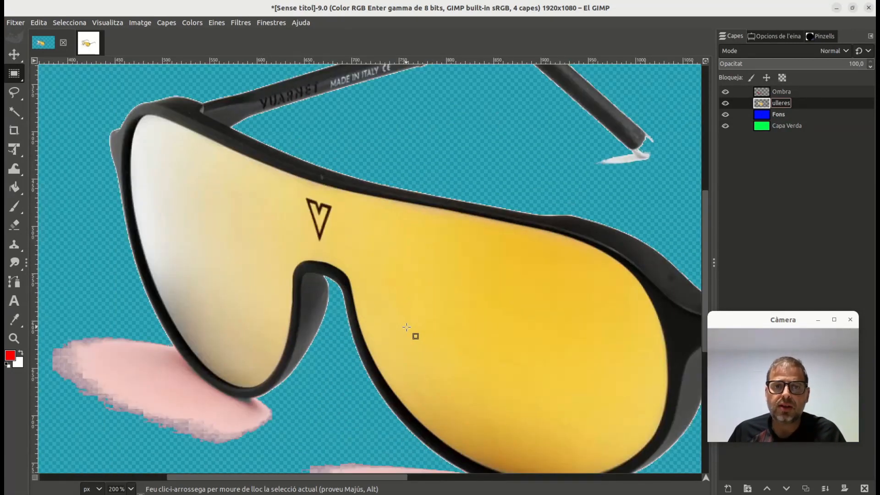
pyautogui.keyDown('ctrl'); pyautogui.scroll(-2, 406, 326); pyautogui.keyUp('ctrl')
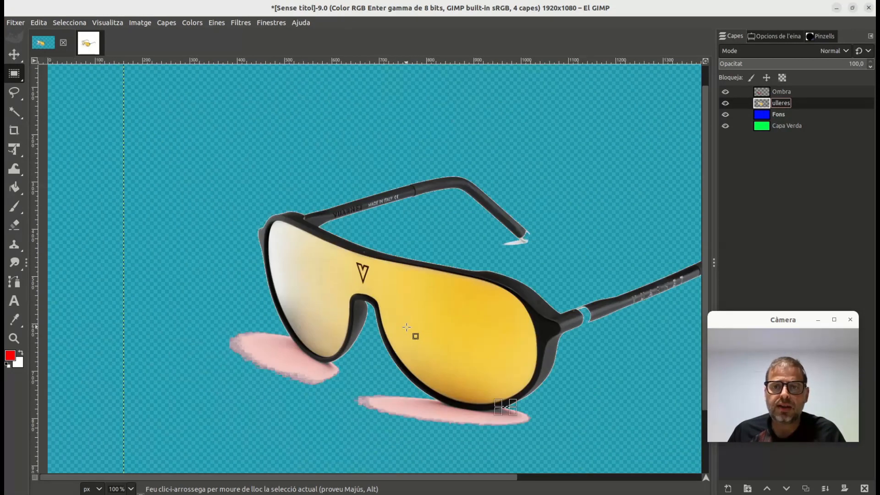
pyautogui.click(15, 114)
pyautogui.click(423, 301)
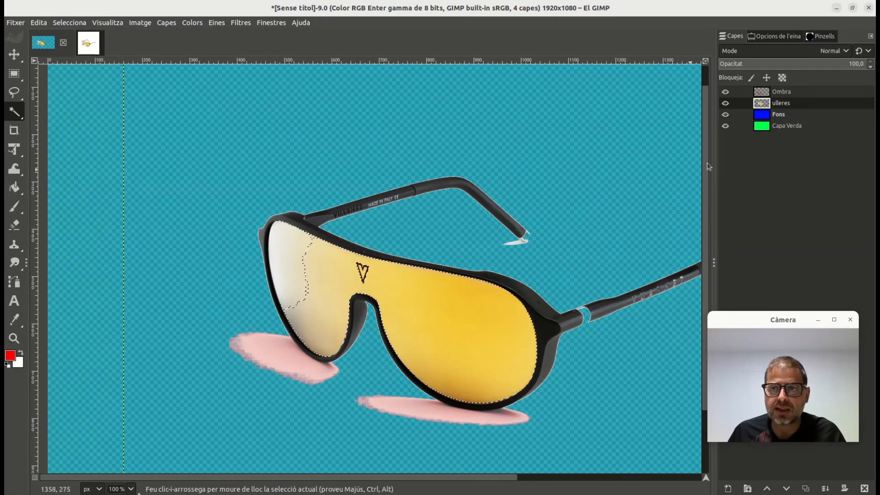
# Raise the Fuzzy Select threshold to 111.6 and try reselecting the lens from its pale side and its yellow side
pyautogui.click(773, 39)
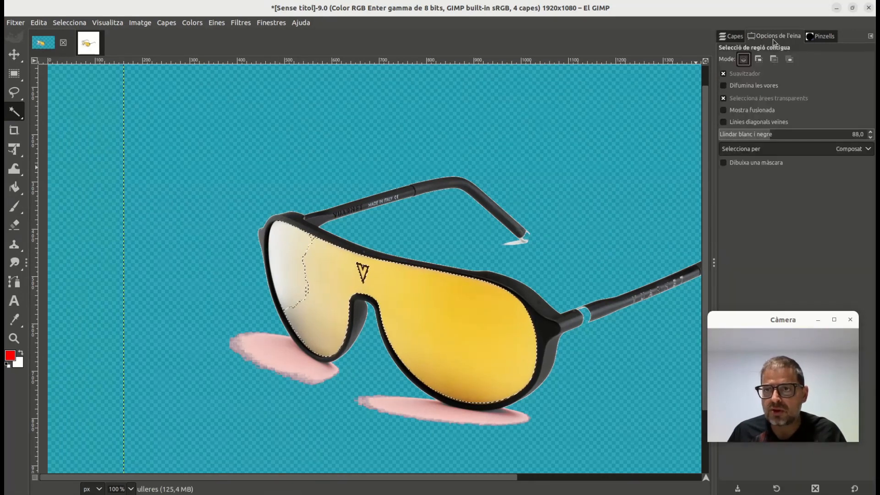
pyautogui.moveTo(773, 135); pyautogui.dragTo(783, 135)
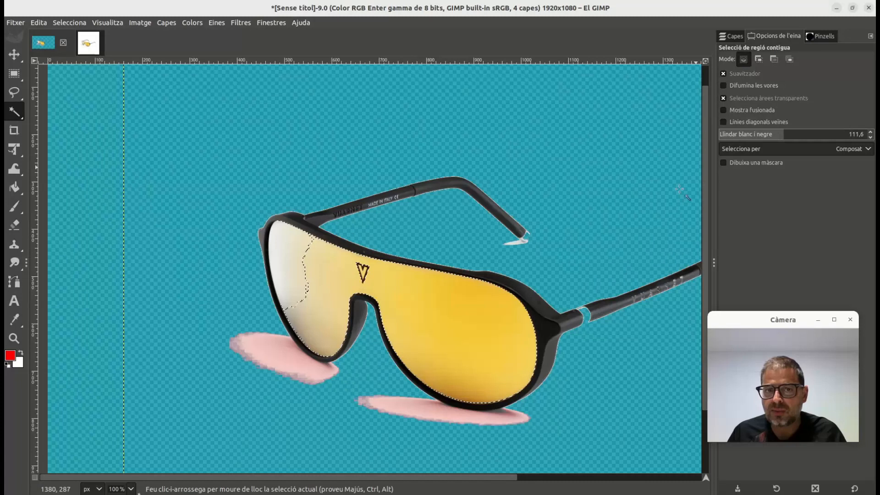
pyautogui.click(312, 265)
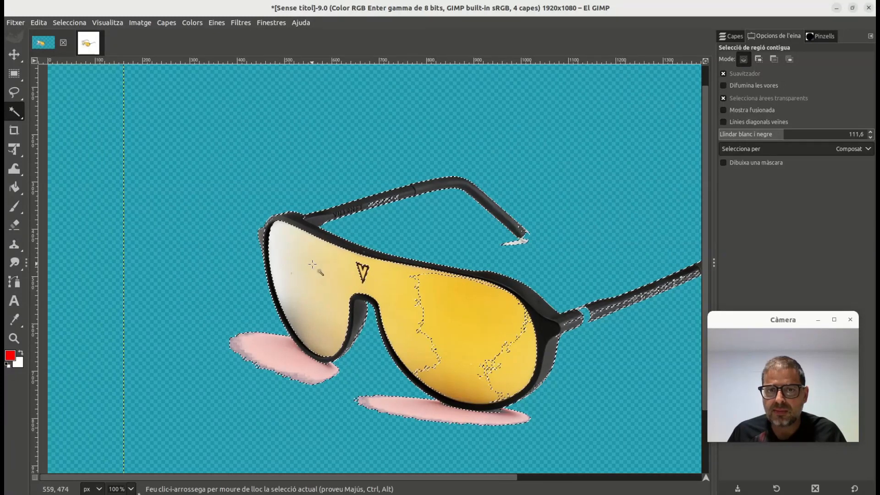
pyautogui.click(445, 298)
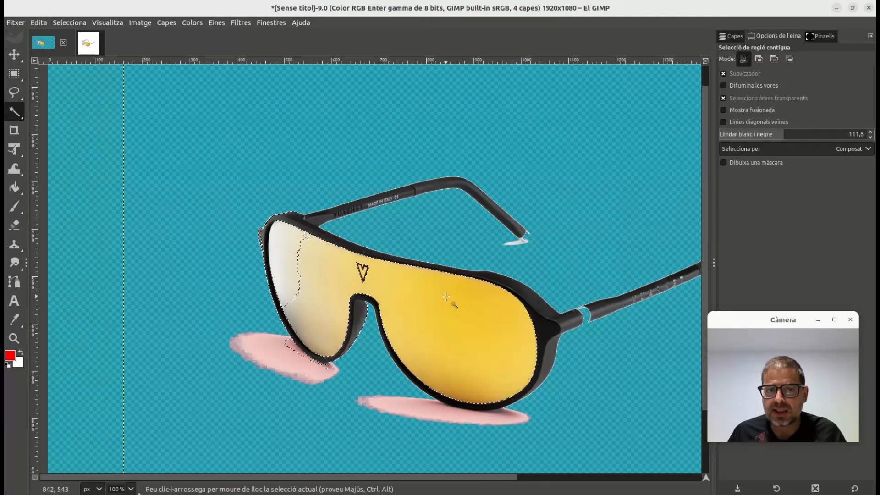
# Raise the Fuzzy Select threshold to 129.5 and try reselecting the lens from its yellow area
pyautogui.keyDown('ctrl'); pyautogui.scroll(2, 328, 278); pyautogui.keyUp('ctrl')
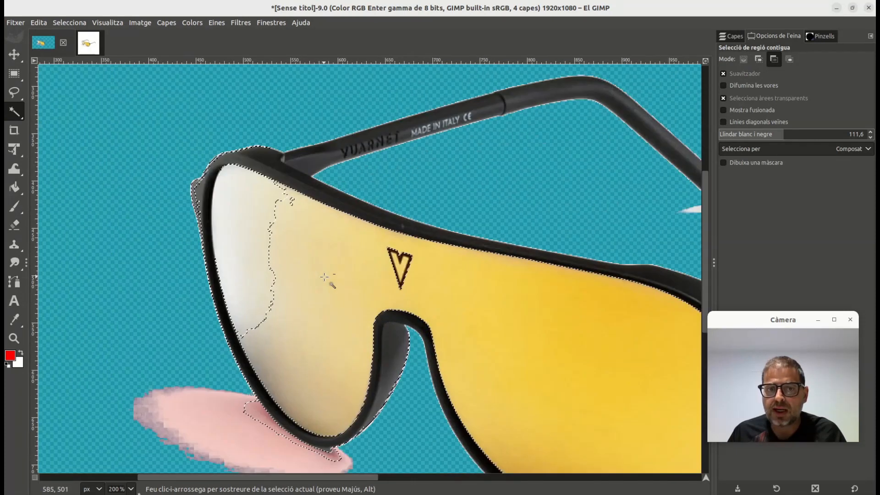
pyautogui.keyDown('ctrl'); pyautogui.scroll(-1, 324, 277); pyautogui.keyUp('ctrl')
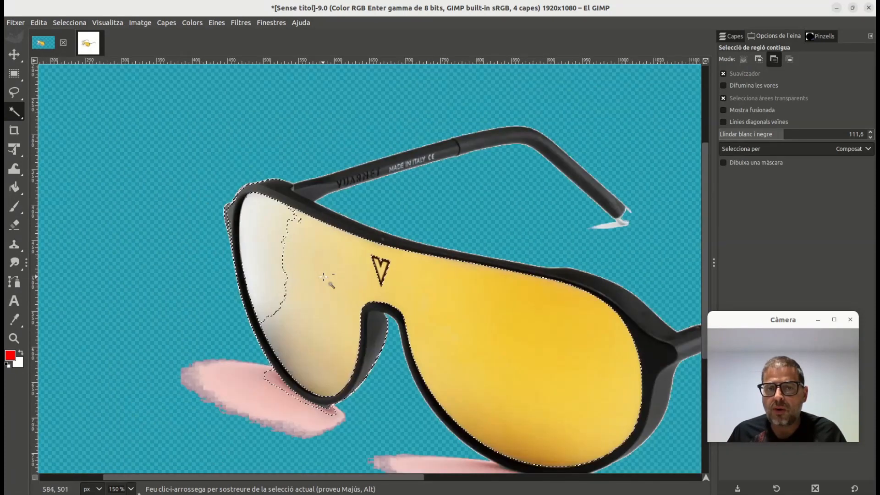
pyautogui.keyDown('ctrl'); pyautogui.scroll(-1, 328, 278); pyautogui.keyUp('ctrl')
pyautogui.keyDown('ctrl'); pyautogui.scroll(1, 329, 277); pyautogui.keyUp('ctrl')
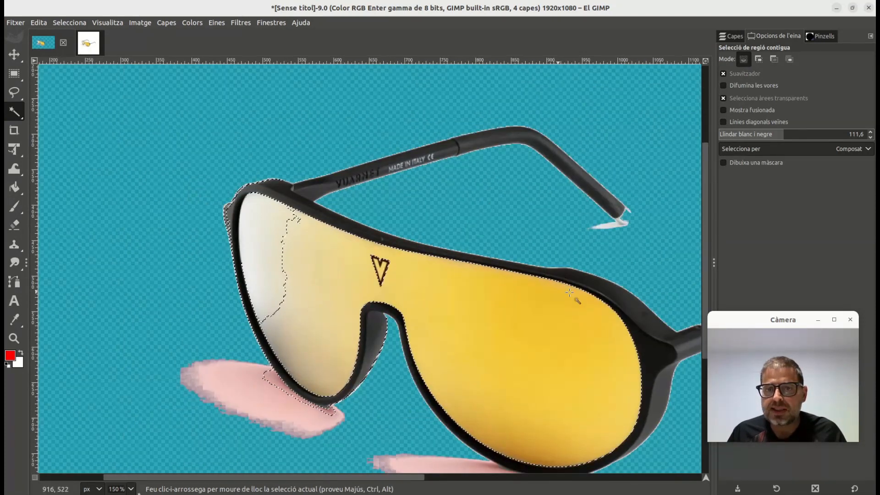
pyautogui.click(794, 134)
pyautogui.click(581, 302)
pyautogui.click(542, 339)
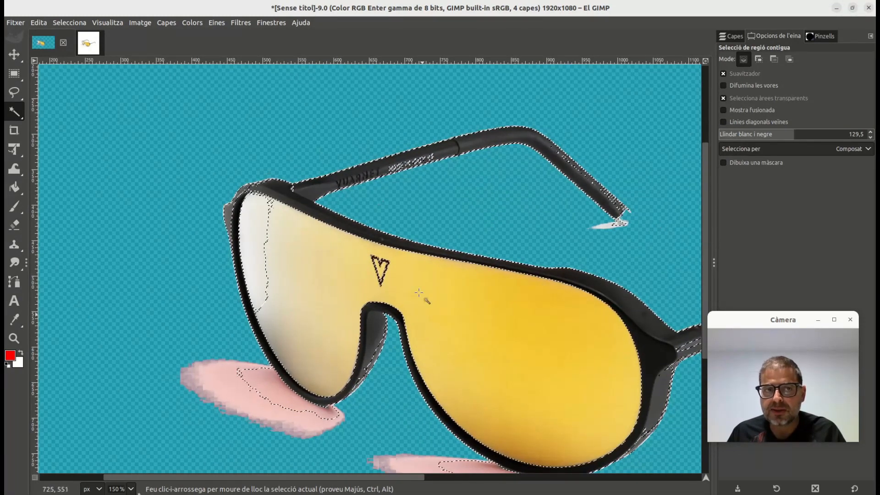
# Set the Fuzzy Select threshold to 154.8, and try sampling the lens tones with the Select by Color tool instead
pyautogui.moveTo(805, 136); pyautogui.dragTo(820, 136)
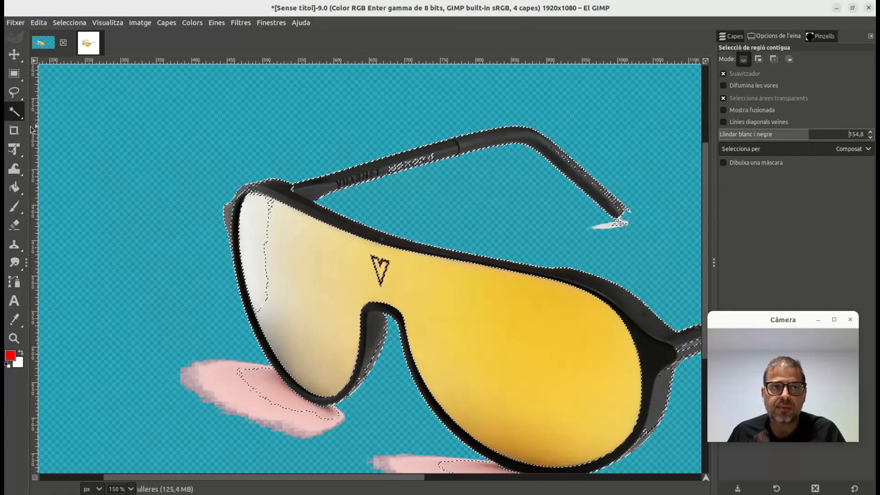
pyautogui.moveTo(15, 112)
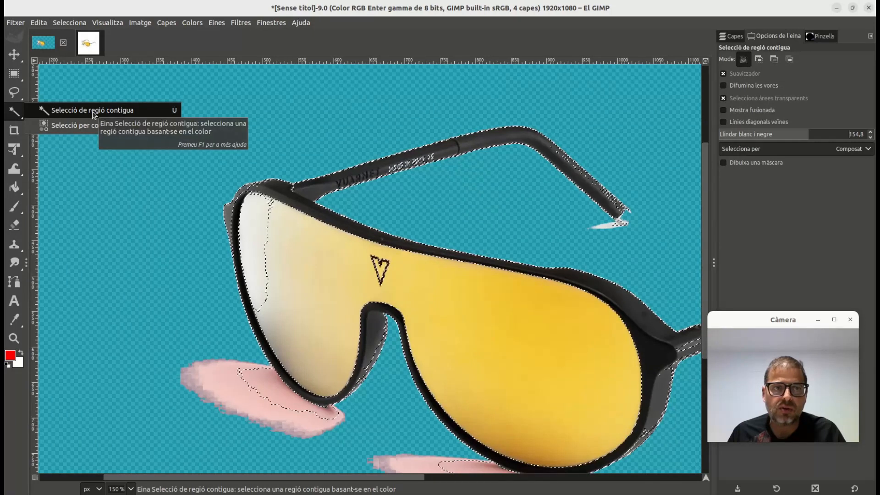
pyautogui.click(91, 125)
pyautogui.click(247, 253)
pyautogui.moveTo(518, 303); pyautogui.dragTo(307, 273)
# Return to the Fuzzy Select tool and try changing the selection near the lens's upper edge
pyautogui.moveTo(19, 112)
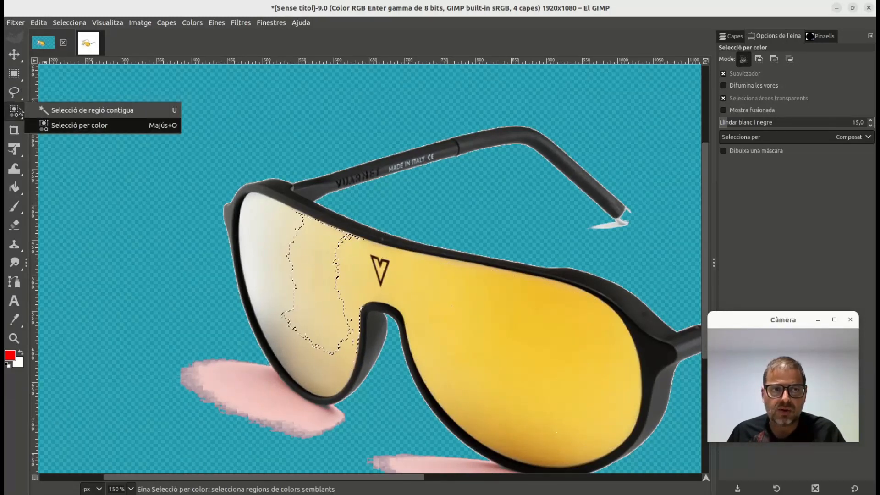
pyautogui.click(32, 110)
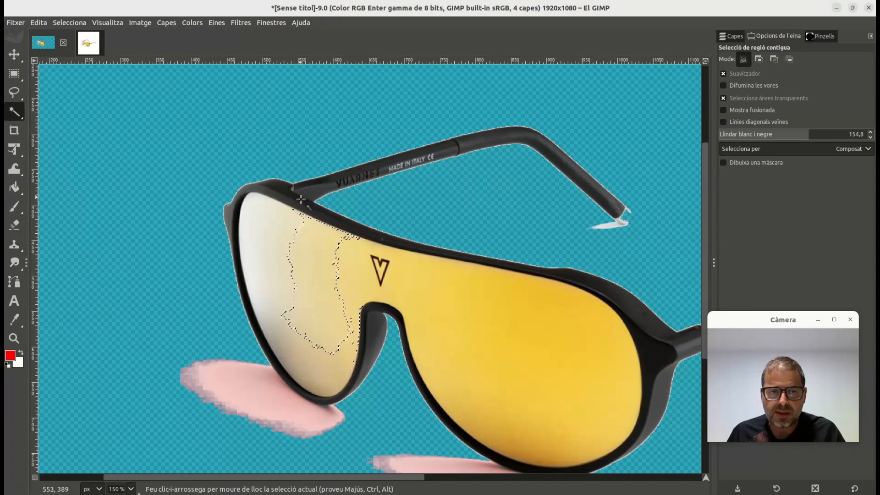
pyautogui.press('ctrl')
pyautogui.keyDown('ctrl'); pyautogui.click(316, 227); pyautogui.keyUp('ctrl')
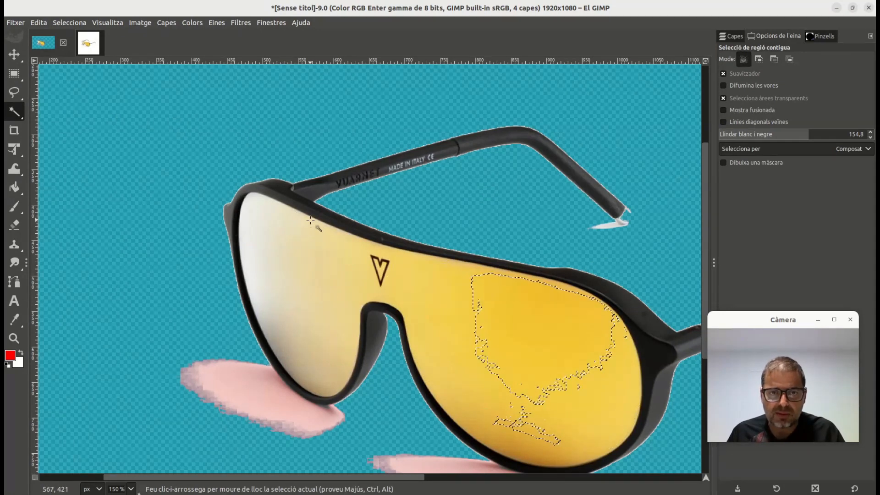
# Lower the Fuzzy Select threshold to 32.6 and clear the current selection
pyautogui.click(736, 135)
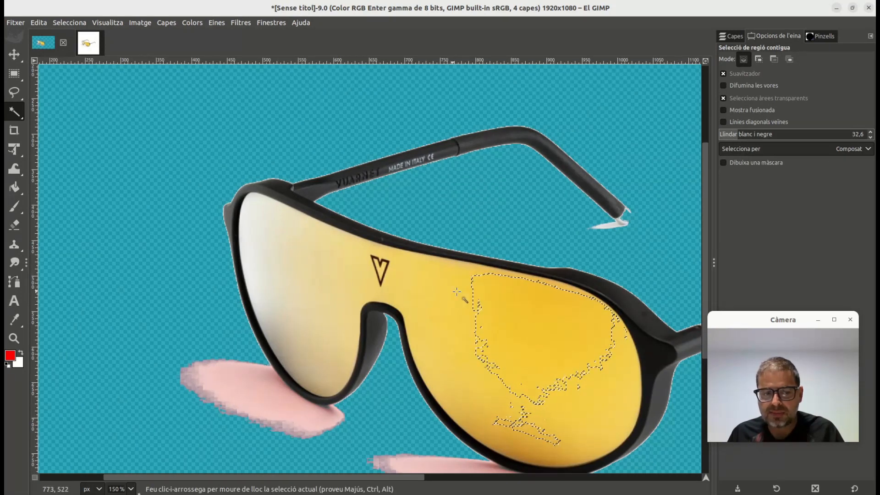
pyautogui.click(68, 23)
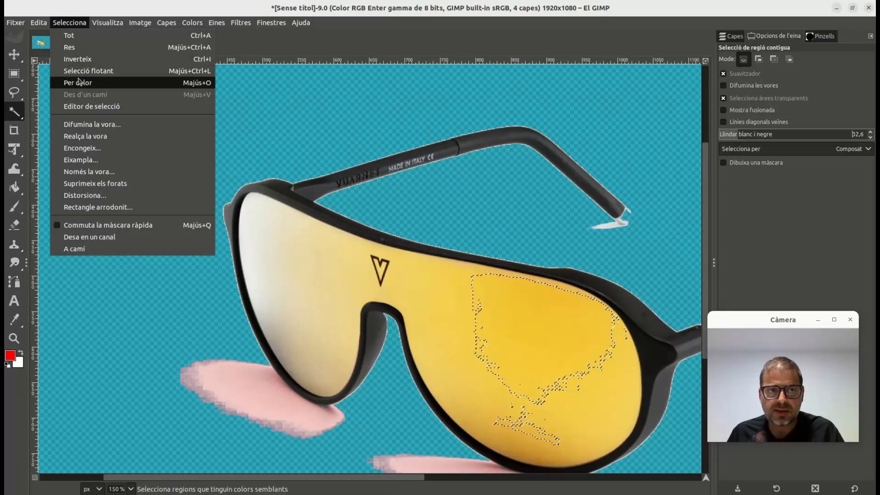
pyautogui.click(69, 48)
# Select the lens by interactively raising the Fuzzy Select threshold to about 105, and switch on the Quick Mask
pyautogui.moveTo(470, 288); pyautogui.dragTo(573, 387)
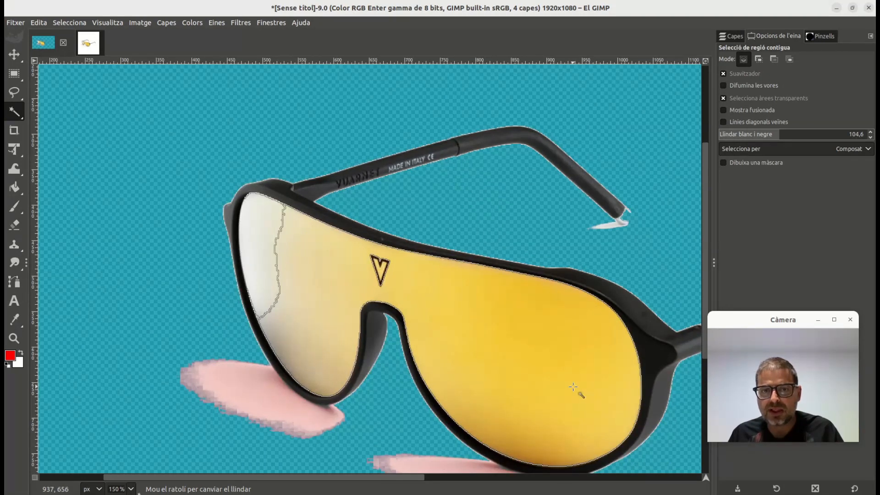
pyautogui.moveTo(572, 387); pyautogui.dragTo(572, 373)
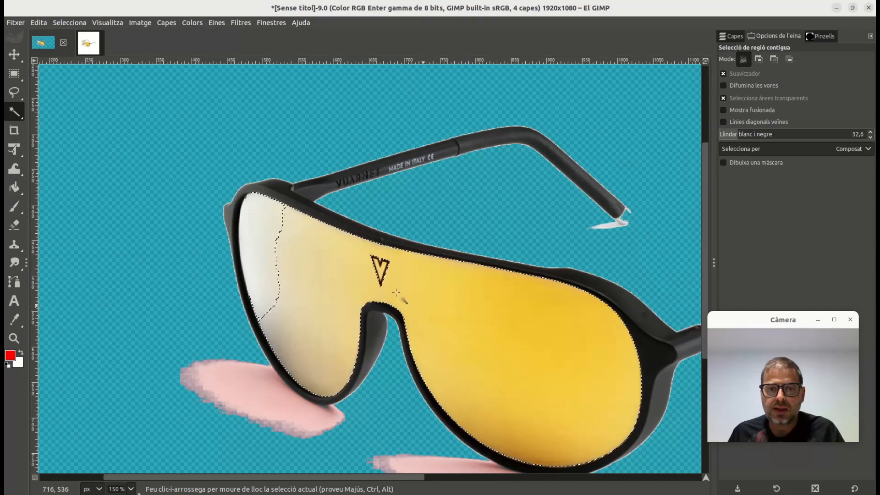
pyautogui.click(69, 22)
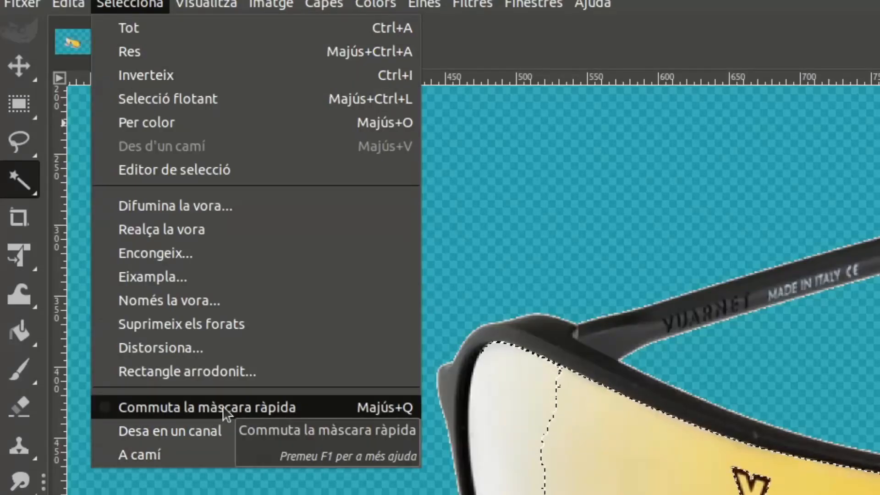
pyautogui.click(223, 406)
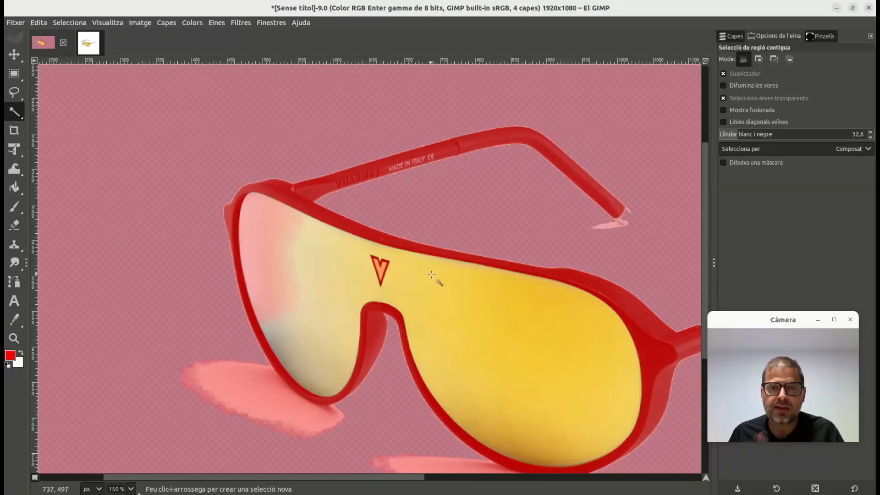
# Switch to the Eraser with the 2. Hardness 100 brush and set its size to 40
pyautogui.scroll(2, 290, 247)
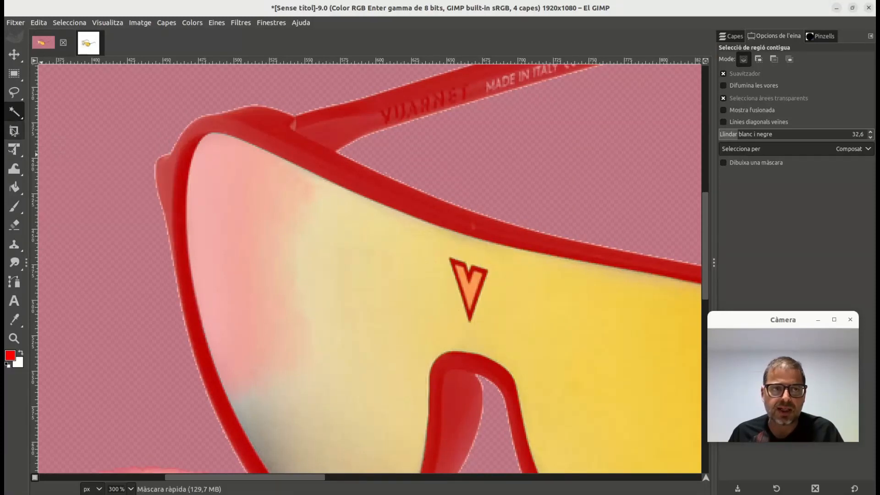
pyautogui.moveTo(16, 262)
pyautogui.moveTo(10, 189)
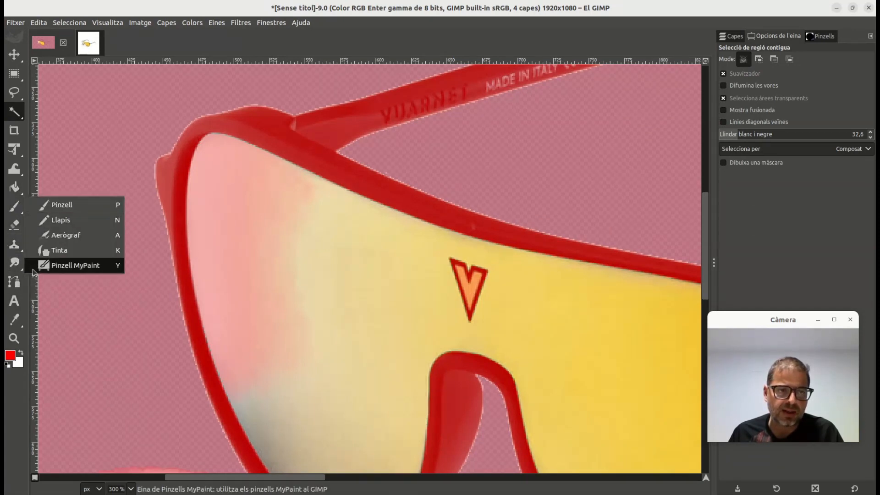
pyautogui.click(17, 227)
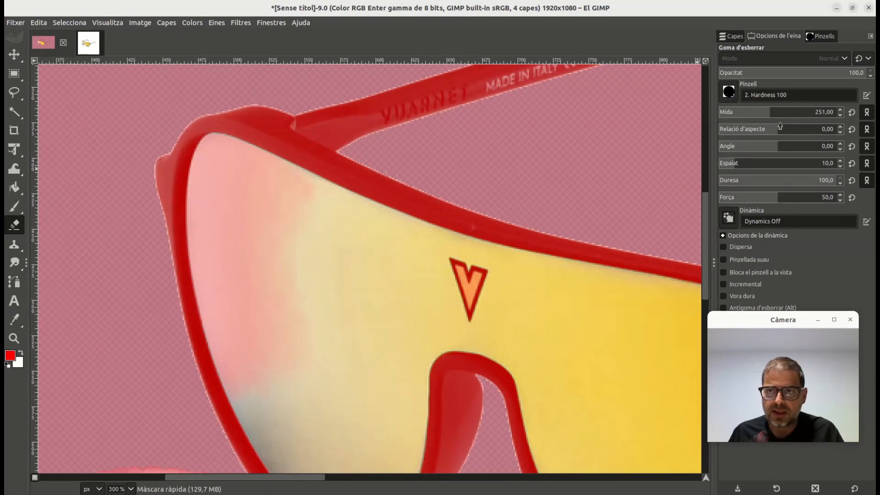
pyautogui.moveTo(753, 114); pyautogui.dragTo(734, 114)
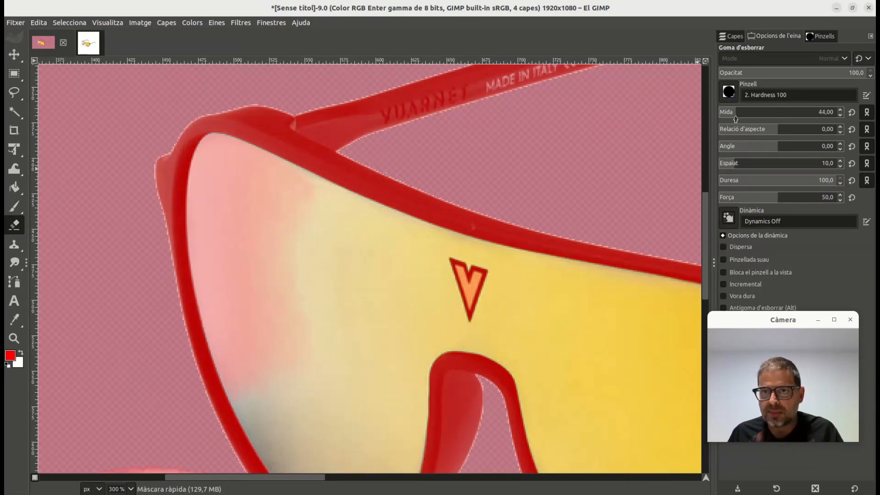
# Try erasing the red mask along the lens's upper edge to its pale corner, undoing the strokes
pyautogui.moveTo(308, 218); pyautogui.dragTo(280, 193)
pyautogui.moveTo(274, 188); pyautogui.dragTo(218, 158)
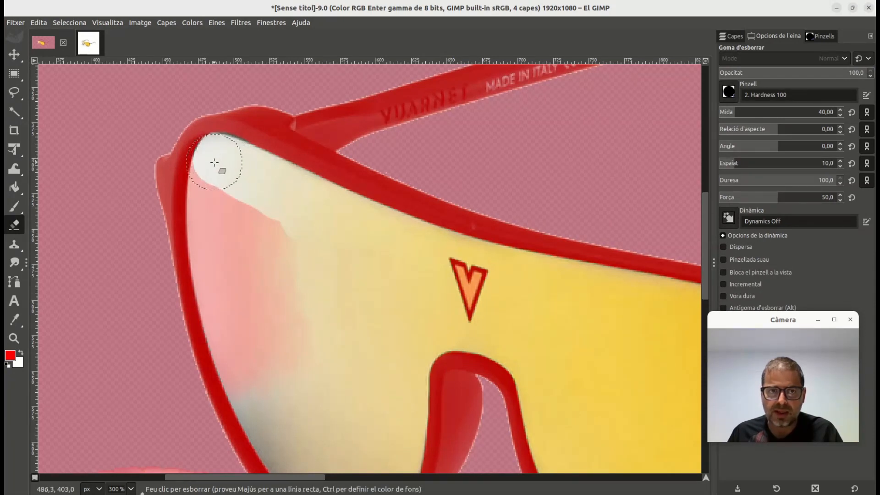
pyautogui.keyDown('ctrl'); pyautogui.scroll(5, 218, 159); pyautogui.keyUp('ctrl')
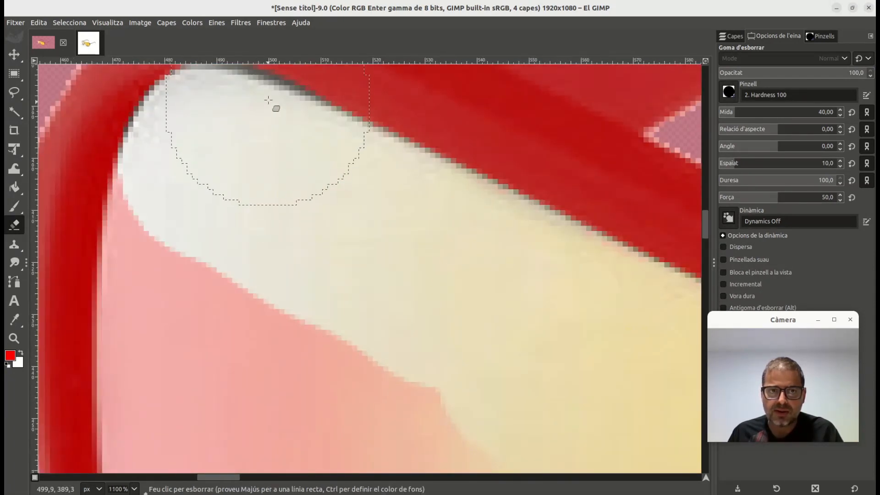
pyautogui.hotkey('ctrl', 'z')
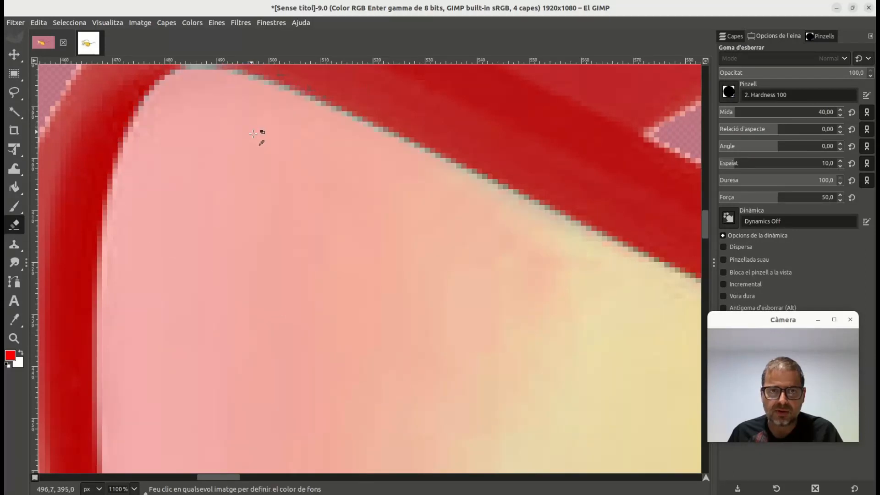
pyautogui.moveTo(582, 336)
pyautogui.mouseDown()
pyautogui.moveTo(261, 180)
pyautogui.moveTo(207, 168)
pyautogui.mouseUp()
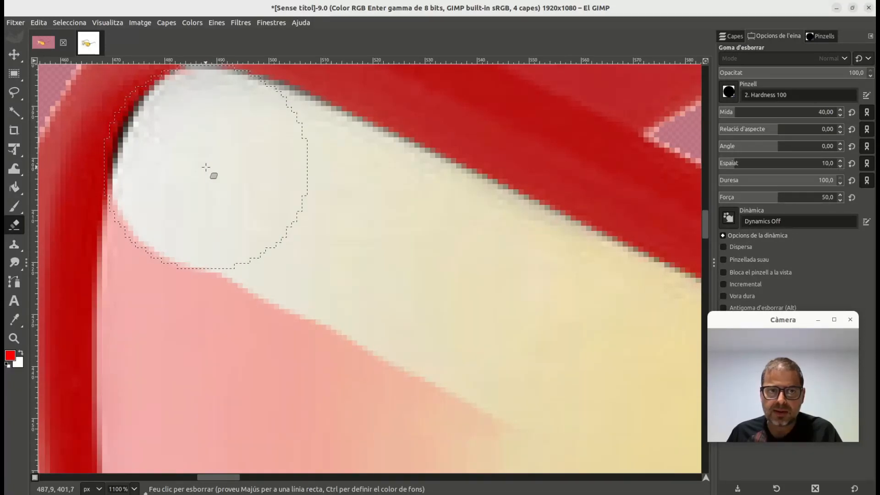
pyautogui.hotkey('ctrl', 'z')
# Erase the red mask from the lens's pale upper corner and along the start of its outer edge
pyautogui.moveTo(541, 339)
pyautogui.mouseDown()
pyautogui.moveTo(530, 320)
pyautogui.moveTo(214, 170)
pyautogui.mouseUp()
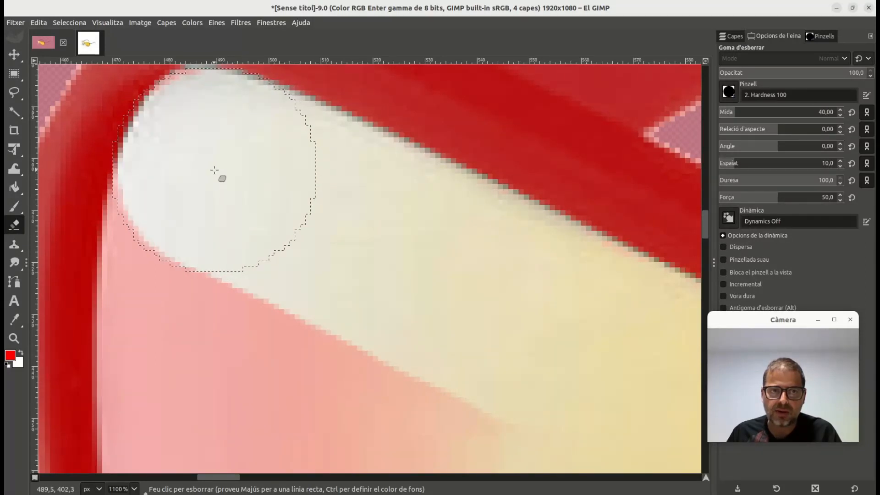
pyautogui.scroll(-3, 448, 308)
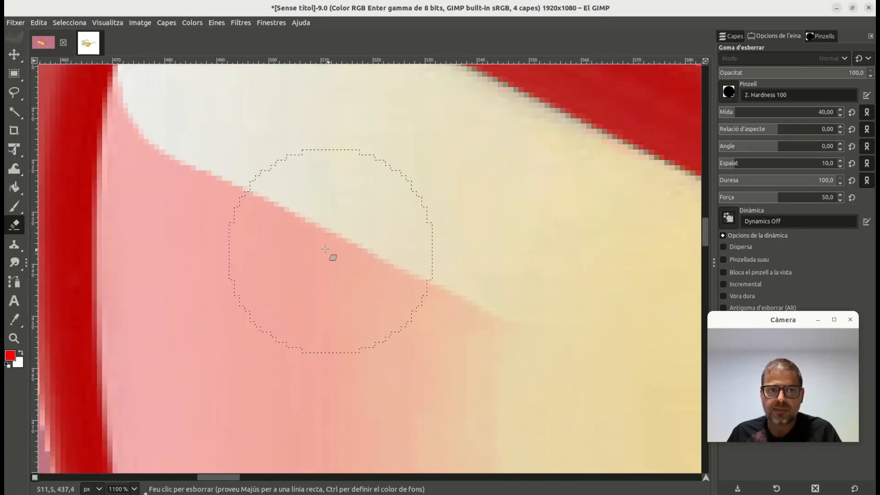
pyautogui.moveTo(204, 136); pyautogui.dragTo(206, 338)
pyautogui.scroll(-3, 207, 338)
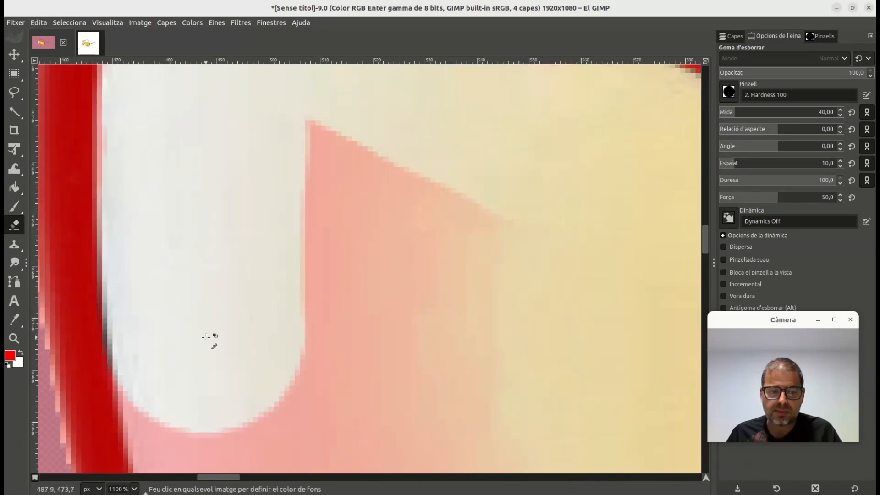
pyautogui.hotkey('ctrl', 'z')
pyautogui.scroll(3, 251, 223)
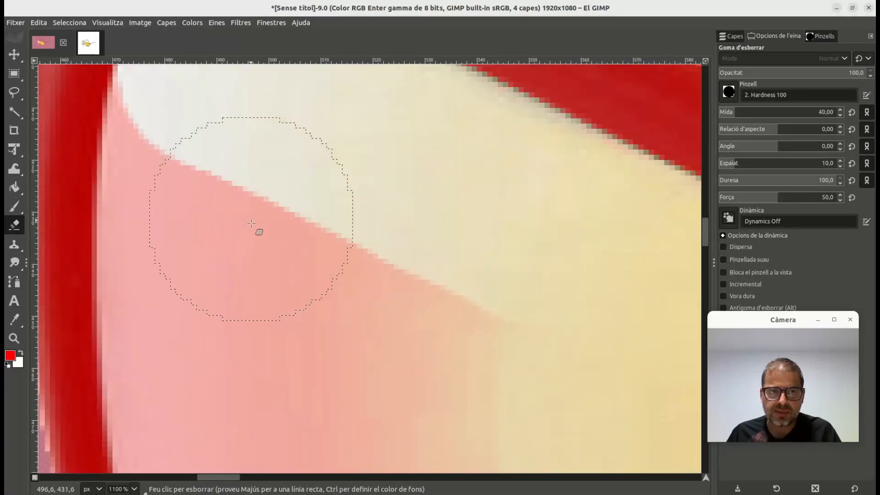
pyautogui.click(204, 144)
pyautogui.moveTo(208, 163); pyautogui.dragTo(202, 276)
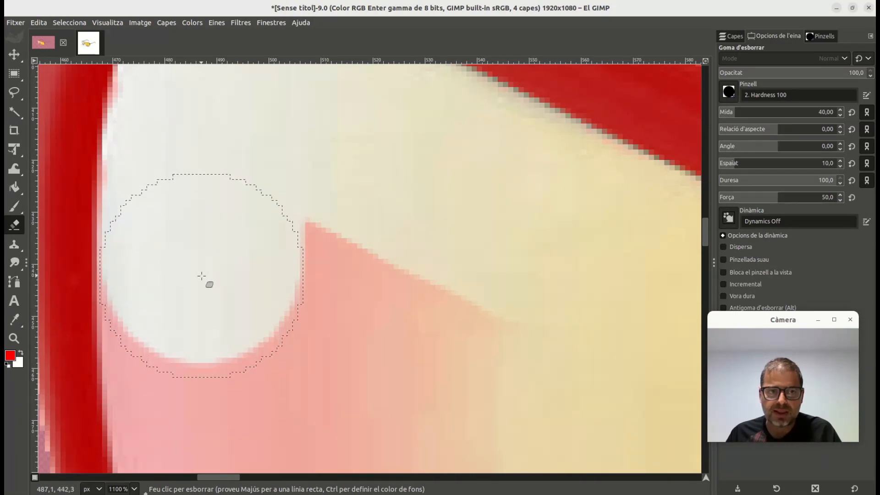
# Continue erasing the red mask down the middle stretch of the lens's outer edge, following the inside of the frame
pyautogui.scroll(-3, 203, 256)
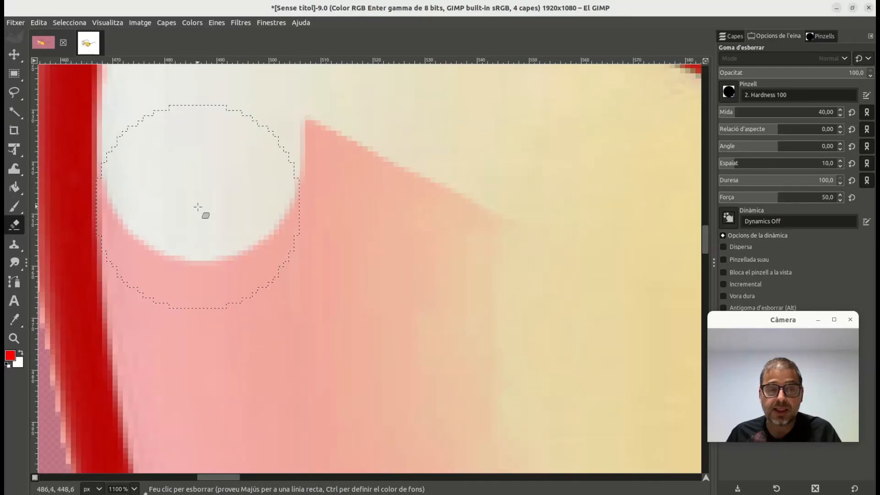
pyautogui.click(195, 203)
pyautogui.moveTo(196, 202)
pyautogui.mouseDown()
pyautogui.moveTo(216, 365)
pyautogui.moveTo(234, 328)
pyautogui.mouseUp()
pyautogui.hotkey('ctrl', 'z')
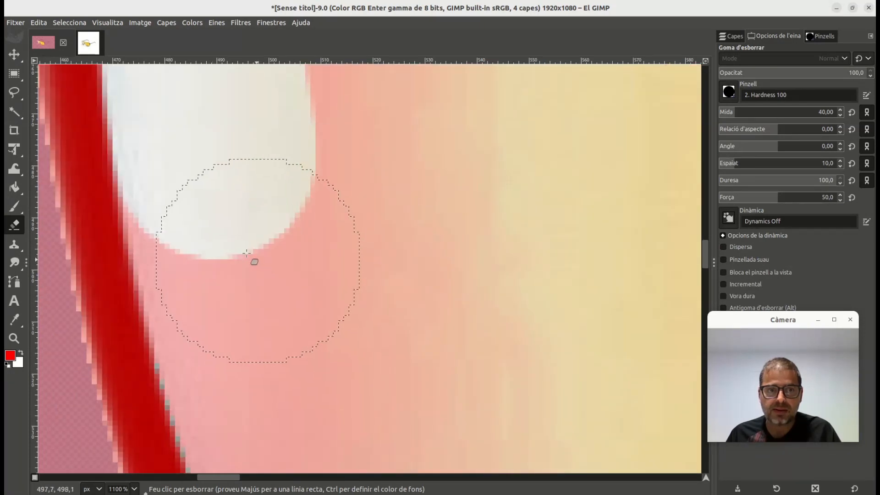
pyautogui.moveTo(225, 229)
pyautogui.mouseDown()
pyautogui.moveTo(250, 288)
pyautogui.moveTo(254, 336)
pyautogui.moveTo(244, 298)
pyautogui.mouseUp()
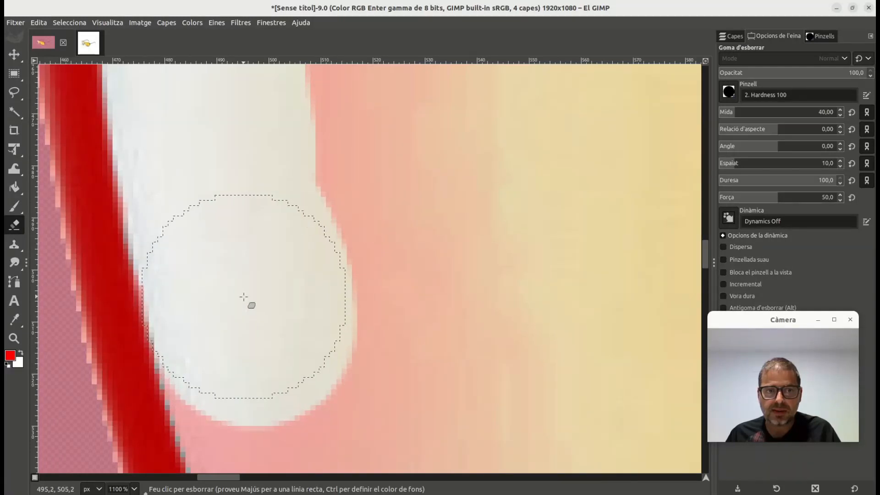
pyautogui.hotkey('ctrl', 'z')
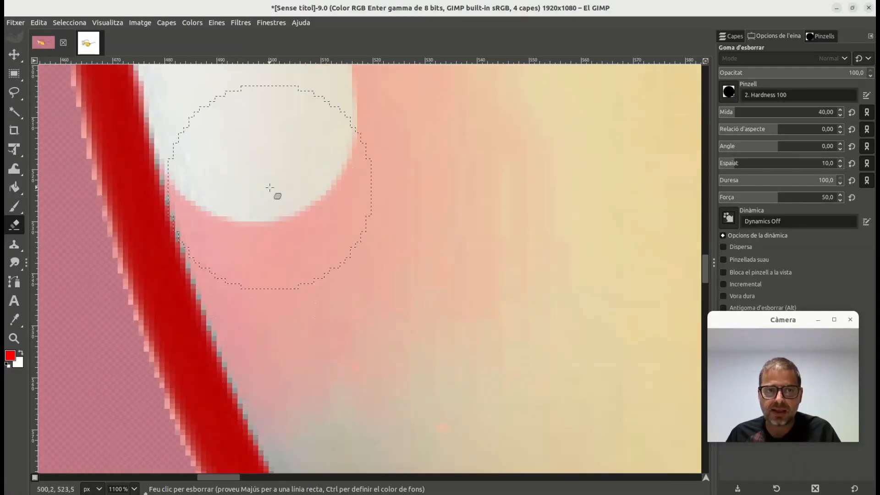
# Erase the red mask from the lower outer part of the lens and the leftover patch inside it
pyautogui.click(265, 165)
pyautogui.moveTo(265, 165)
pyautogui.mouseDown()
pyautogui.moveTo(297, 255)
pyautogui.moveTo(306, 331)
pyautogui.moveTo(321, 363)
pyautogui.moveTo(343, 375)
pyautogui.moveTo(511, 343)
pyautogui.moveTo(559, 302)
pyautogui.moveTo(547, 236)
pyautogui.moveTo(482, 302)
pyautogui.moveTo(554, 202)
pyautogui.moveTo(441, 237)
pyautogui.mouseUp()
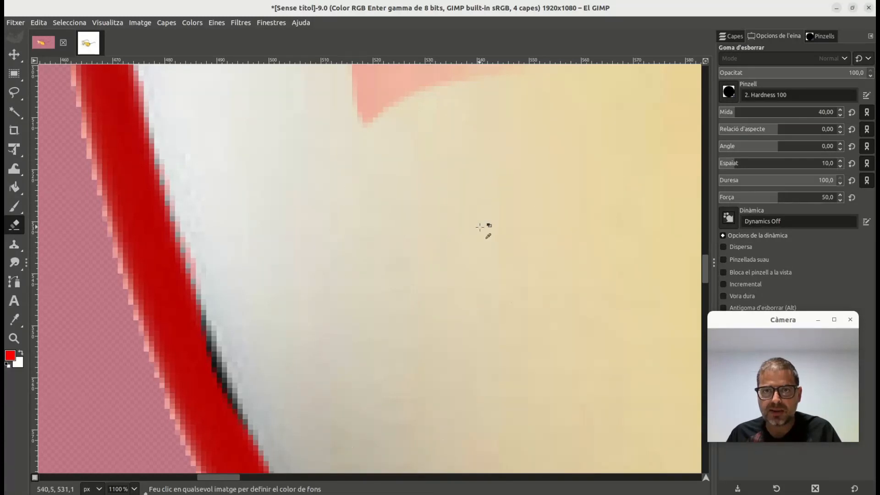
pyautogui.scroll(-2, 487, 229)
pyautogui.moveTo(503, 172)
pyautogui.mouseDown()
pyautogui.moveTo(406, 157)
pyautogui.moveTo(477, 170)
pyautogui.mouseUp()
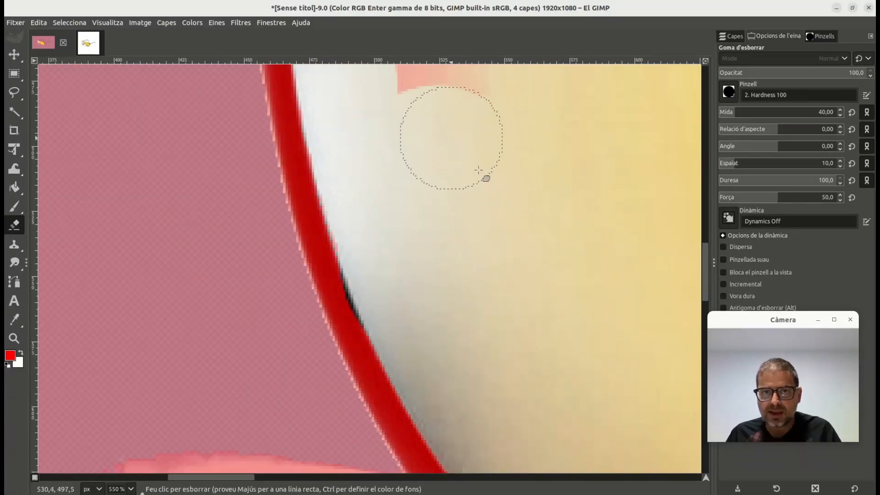
pyautogui.scroll(4, 506, 208)
pyautogui.moveTo(506, 207)
pyautogui.mouseDown()
pyautogui.moveTo(511, 263)
pyautogui.moveTo(429, 289)
pyautogui.moveTo(449, 205)
pyautogui.moveTo(430, 225)
pyautogui.moveTo(491, 276)
pyautogui.mouseUp()
pyautogui.scroll(-3, 523, 252)
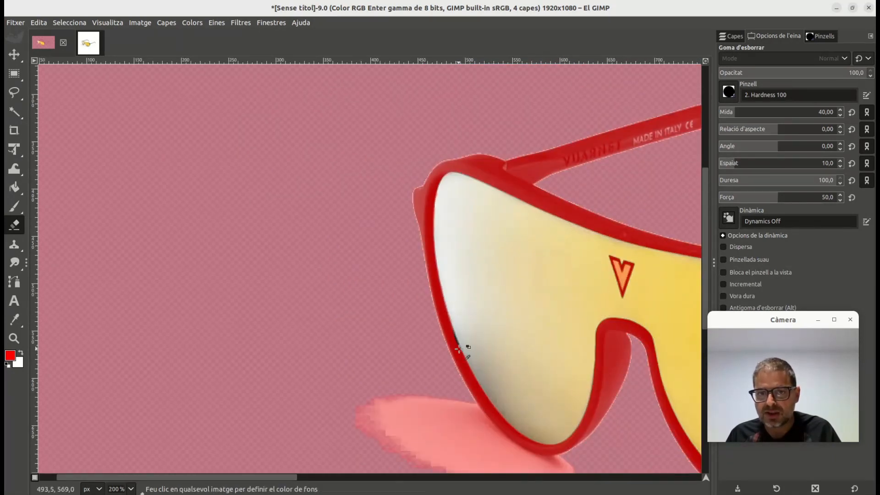
# Switch to the Paintbrush and make red the foreground color
pyautogui.scroll(3, 457, 349)
pyautogui.scroll(1, 457, 349)
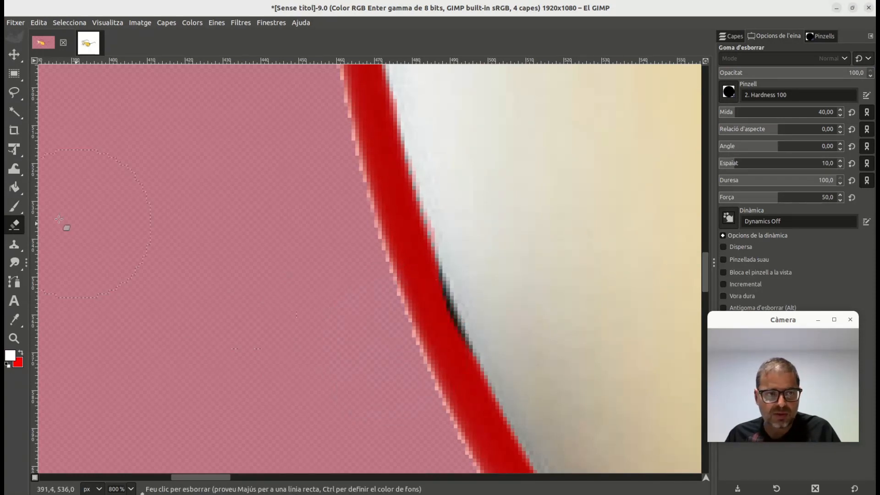
pyautogui.click(19, 210)
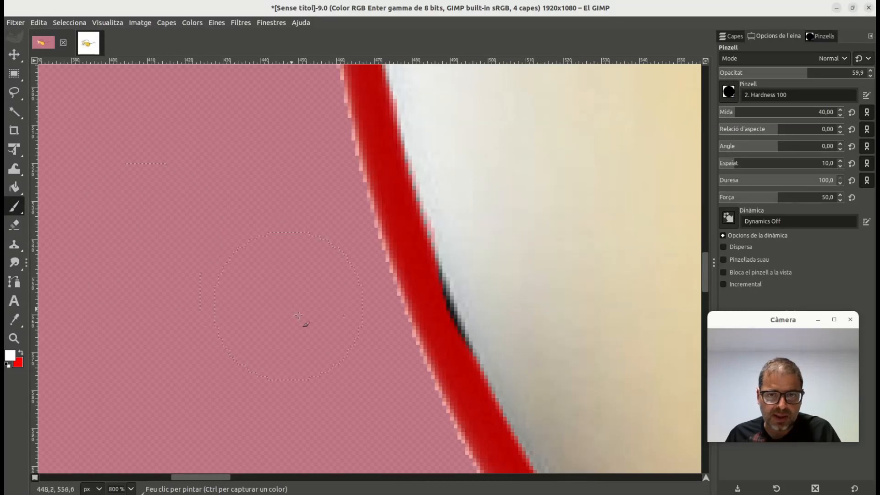
pyautogui.press('x')
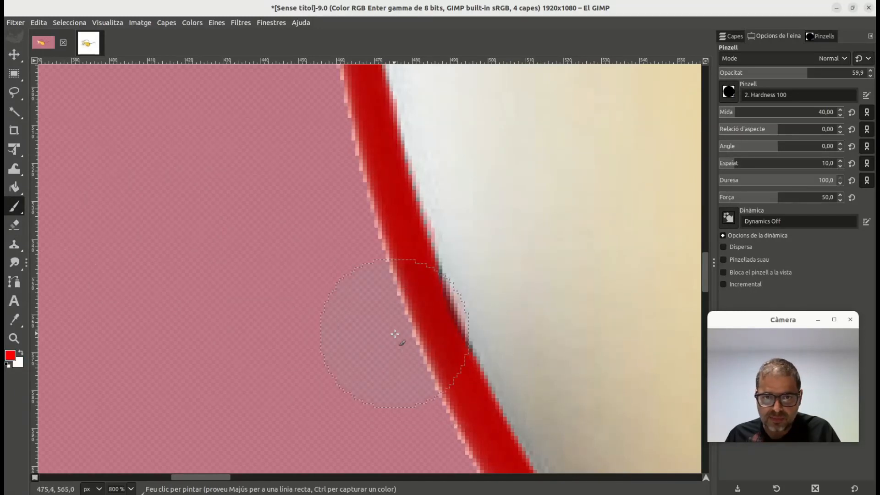
# Set the brush size to 4 and paint the mask back over the dark gap along the frame's lower outer inside edge
pyautogui.click(413, 322)
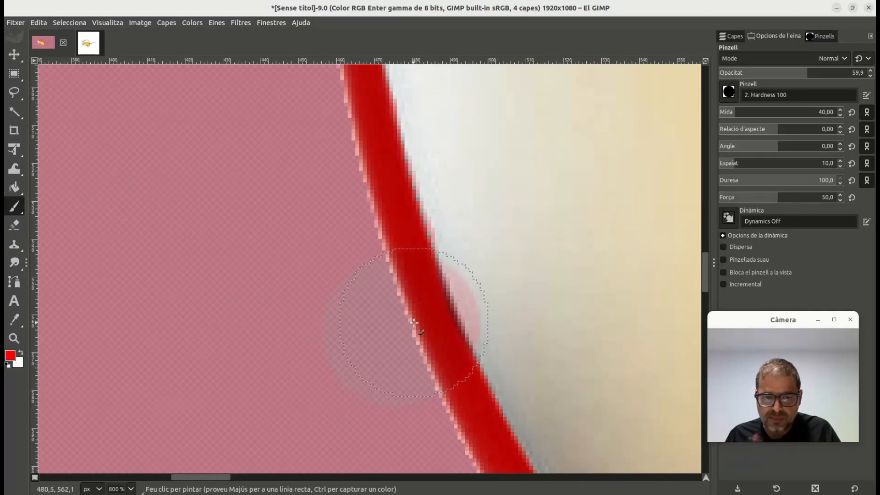
pyautogui.hotkey('ctrl', 'z')
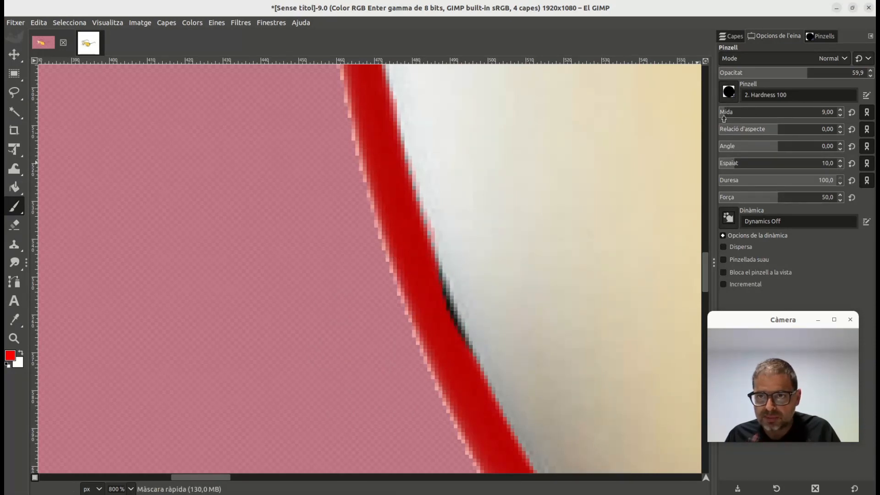
pyautogui.scroll(4, 468, 359)
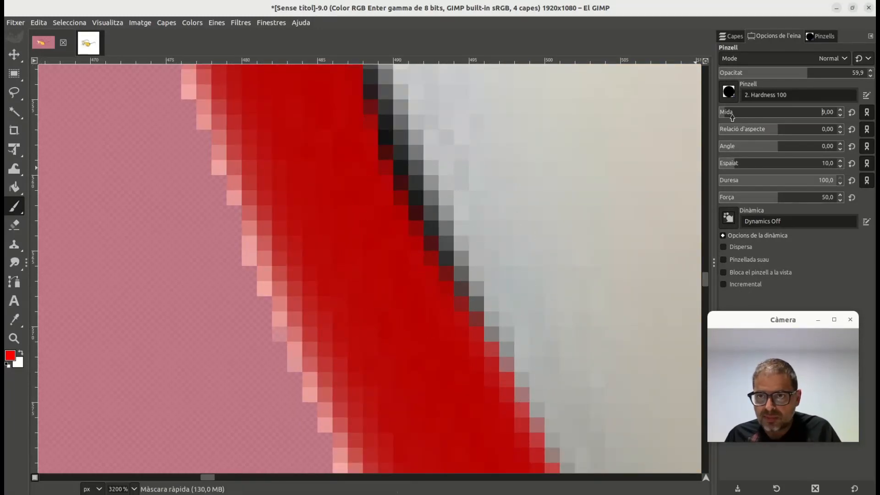
pyautogui.moveTo(721, 115); pyautogui.dragTo(720, 116)
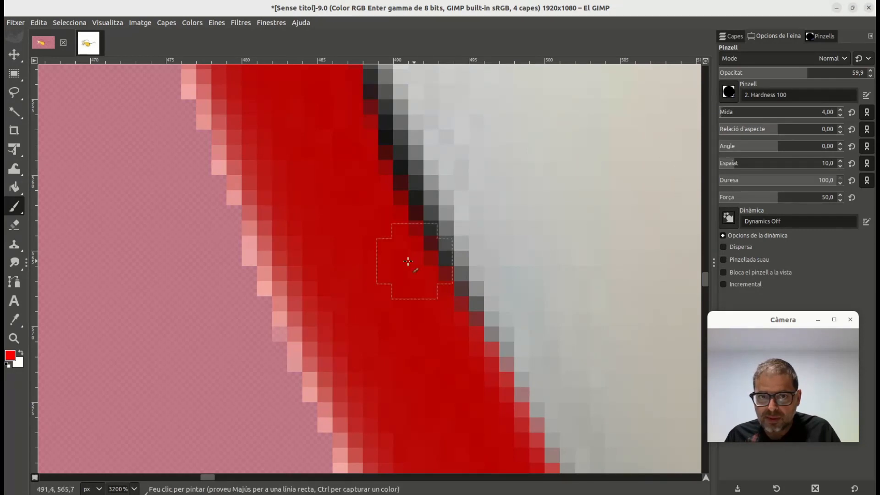
pyautogui.moveTo(418, 247)
pyautogui.mouseDown()
pyautogui.moveTo(403, 186)
pyautogui.moveTo(359, 94)
pyautogui.moveTo(397, 166)
pyautogui.moveTo(470, 351)
pyautogui.moveTo(437, 286)
pyautogui.moveTo(358, 182)
pyautogui.moveTo(394, 261)
pyautogui.moveTo(439, 322)
pyautogui.moveTo(436, 303)
pyautogui.mouseUp()
pyautogui.scroll(-8, 452, 241)
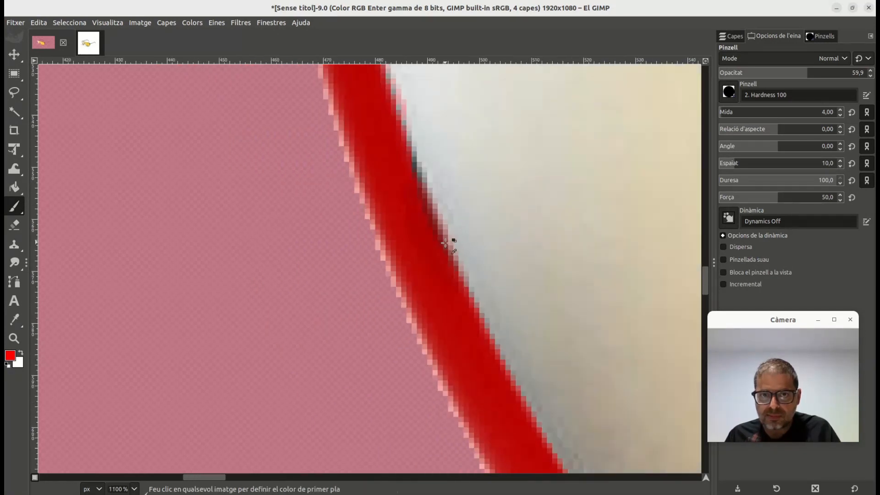
pyautogui.scroll(4, 439, 223)
pyautogui.scroll(3, 439, 222)
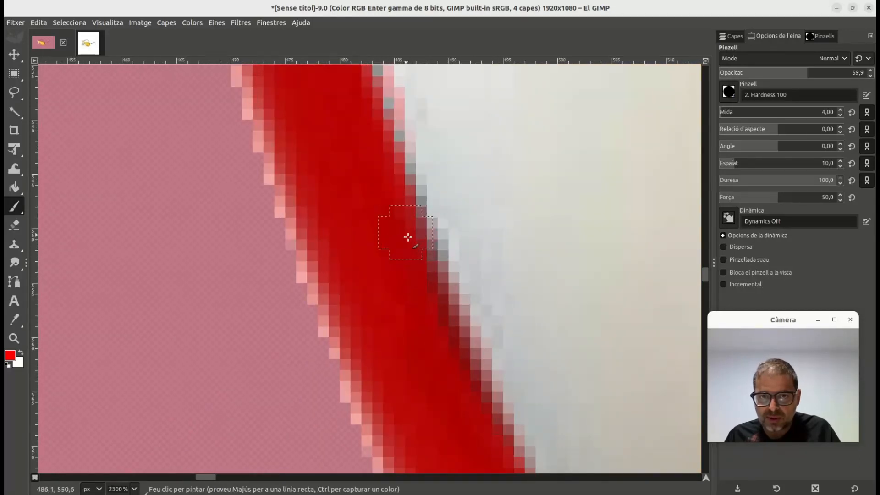
# Turn off the Quick Mask to convert the refined lens mask into a selection
pyautogui.scroll(-7, 432, 216)
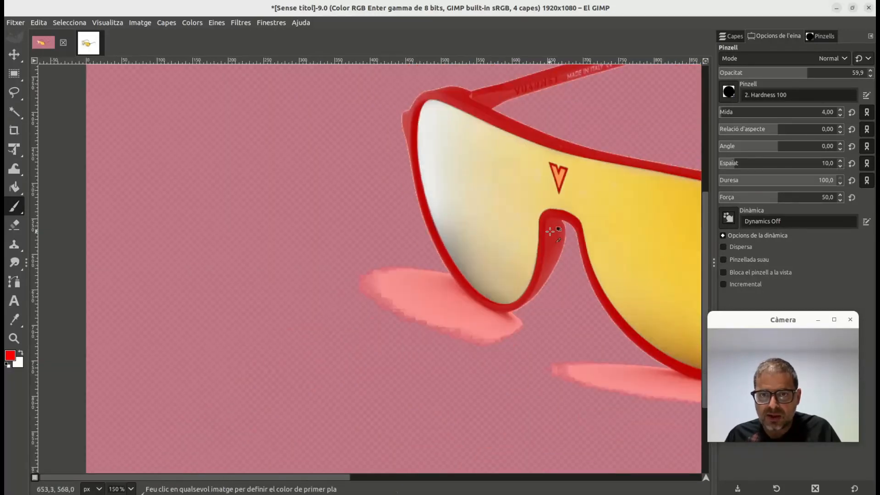
pyautogui.moveTo(290, 478); pyautogui.dragTo(394, 488)
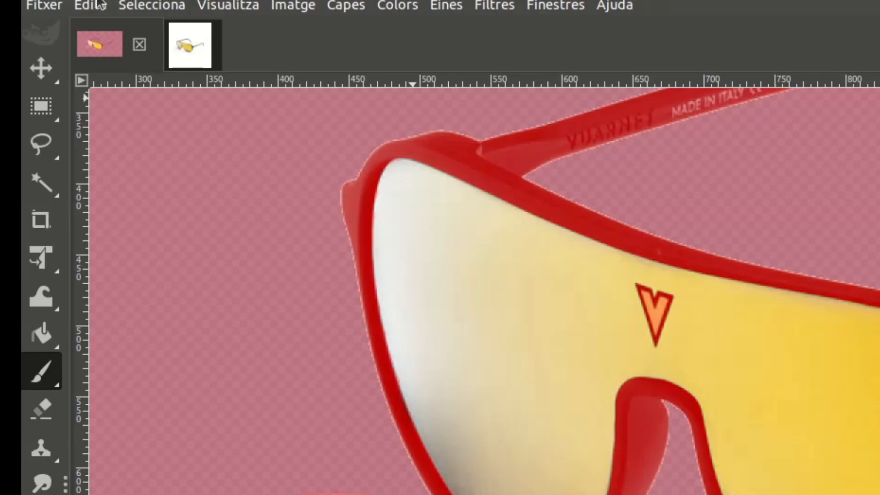
pyautogui.click(38, 23)
pyautogui.moveTo(77, 174)
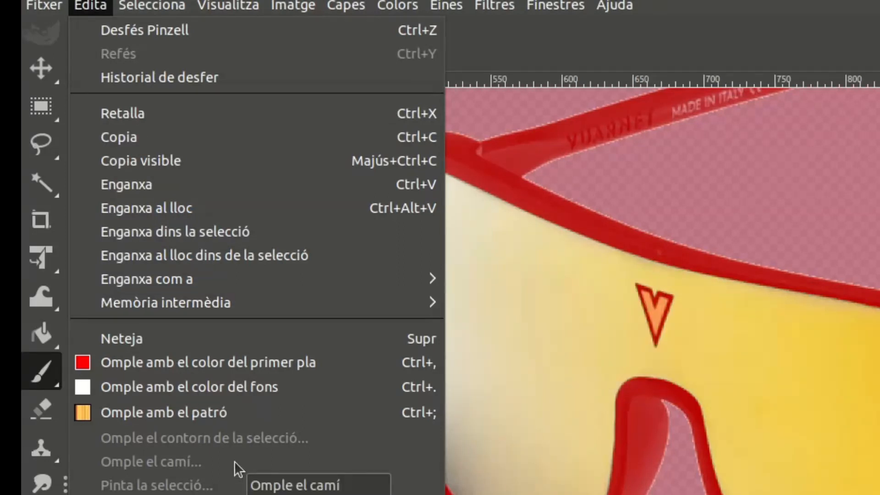
pyautogui.moveTo(172, 5)
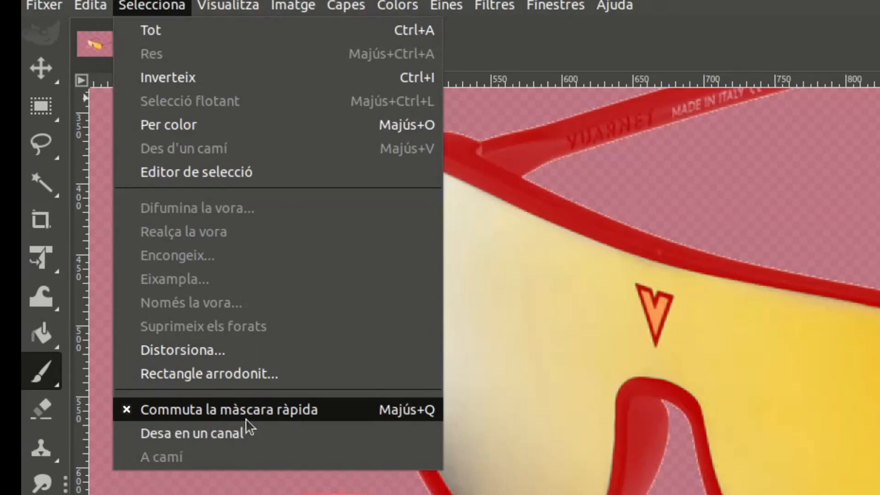
pyautogui.click(245, 418)
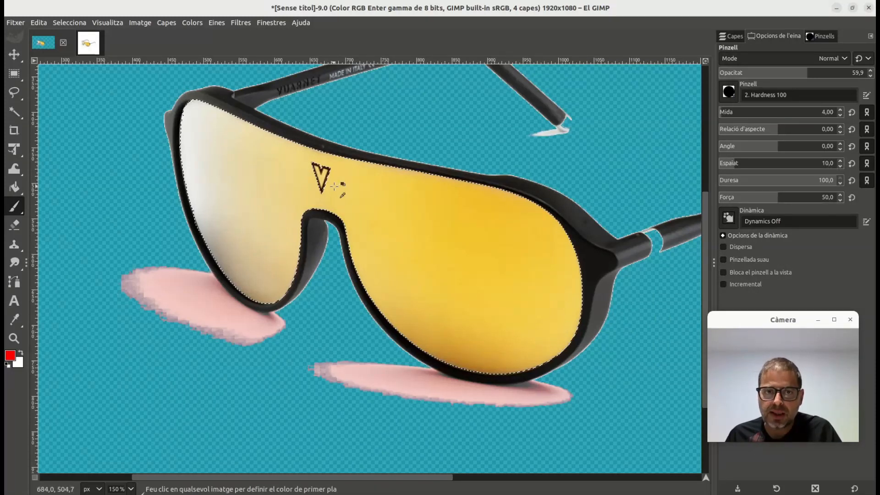
# Fill the lens selection with red on the Capa Verda layer using the Bucket Fill
pyautogui.scroll(4, 323, 179)
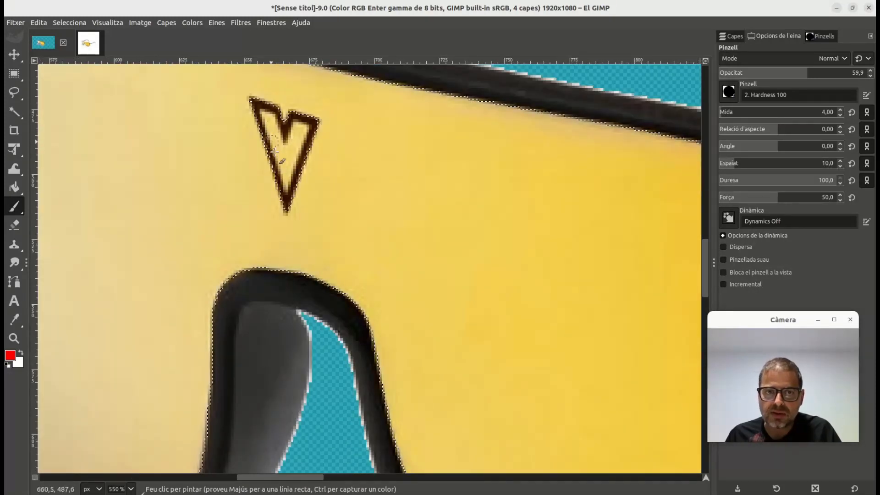
pyautogui.scroll(-4, 263, 161)
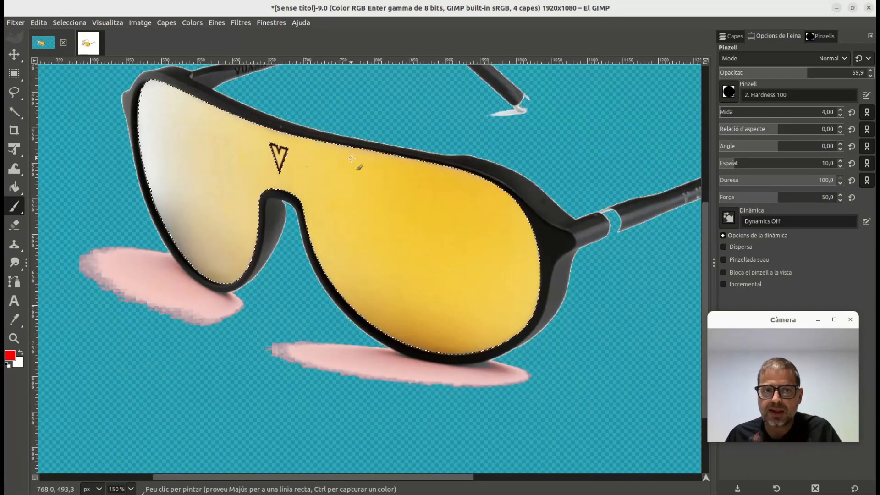
pyautogui.click(733, 38)
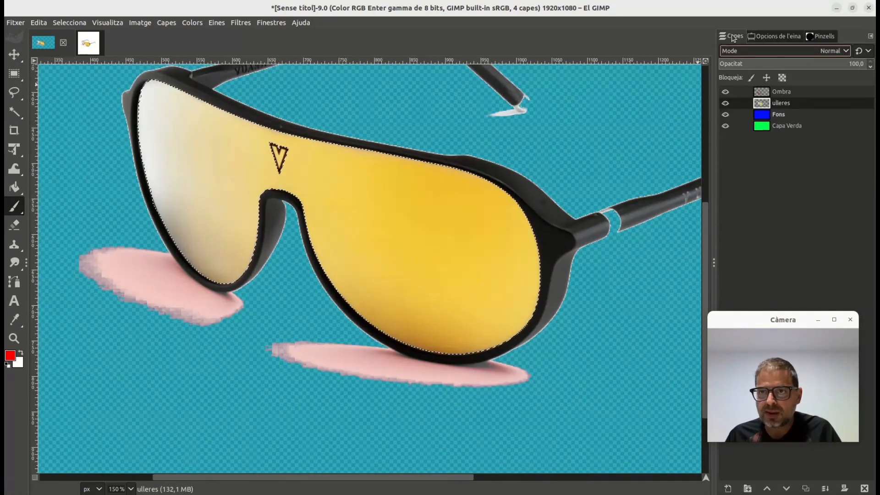
pyautogui.click(782, 131)
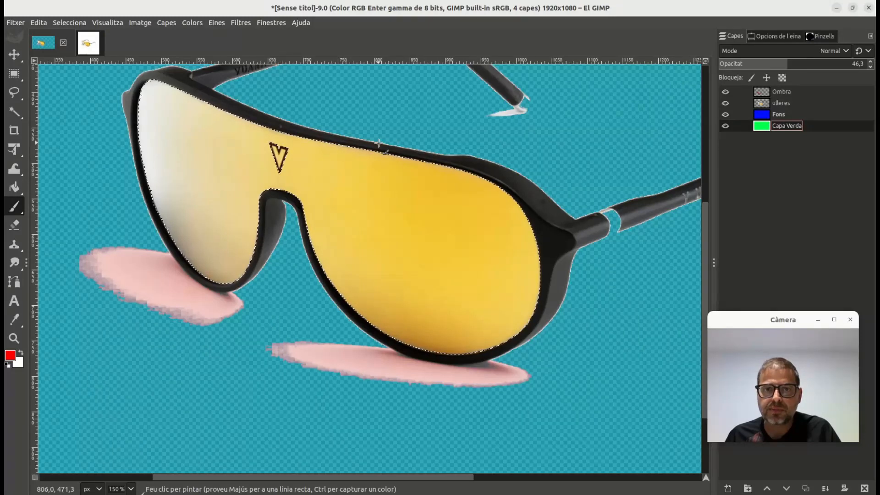
pyautogui.moveTo(26, 170)
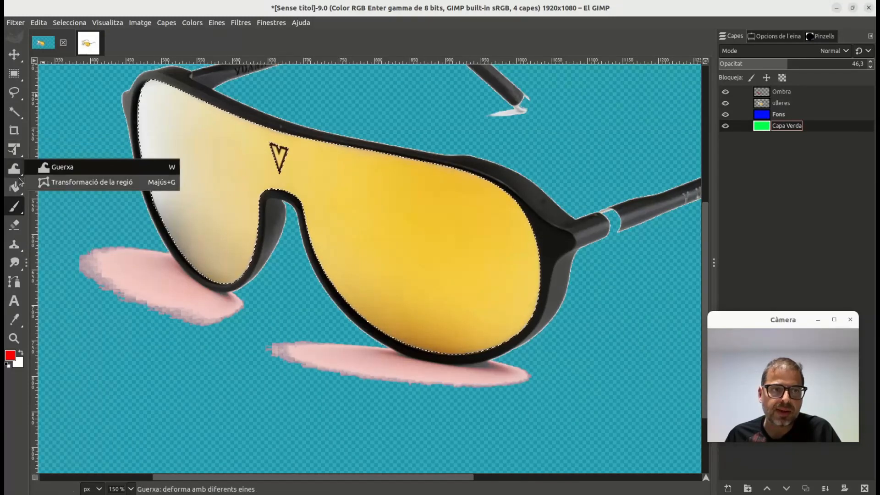
pyautogui.click(18, 185)
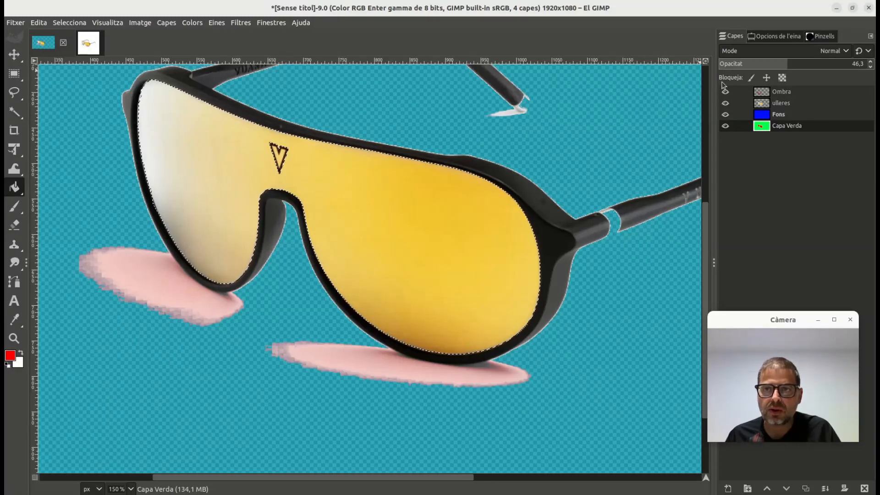
# Hide the Ombra, ulleres and Fons layers and switch to Fuzzy Select
pyautogui.click(726, 103)
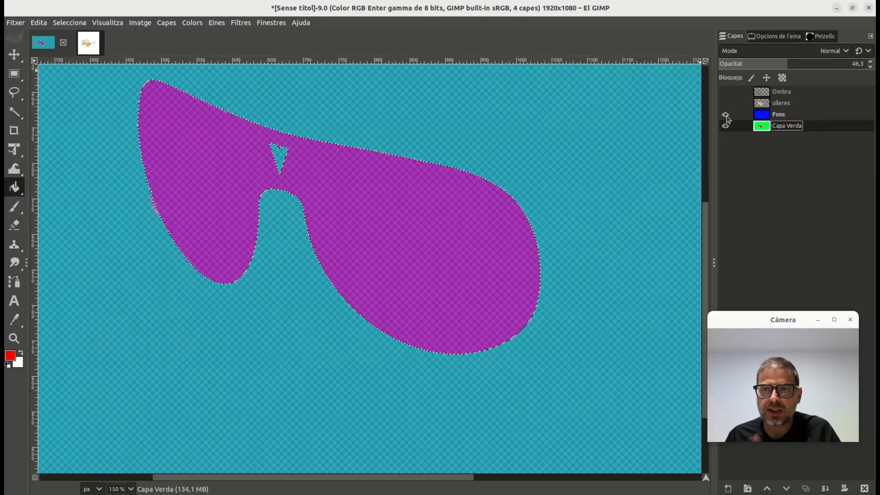
pyautogui.click(725, 116)
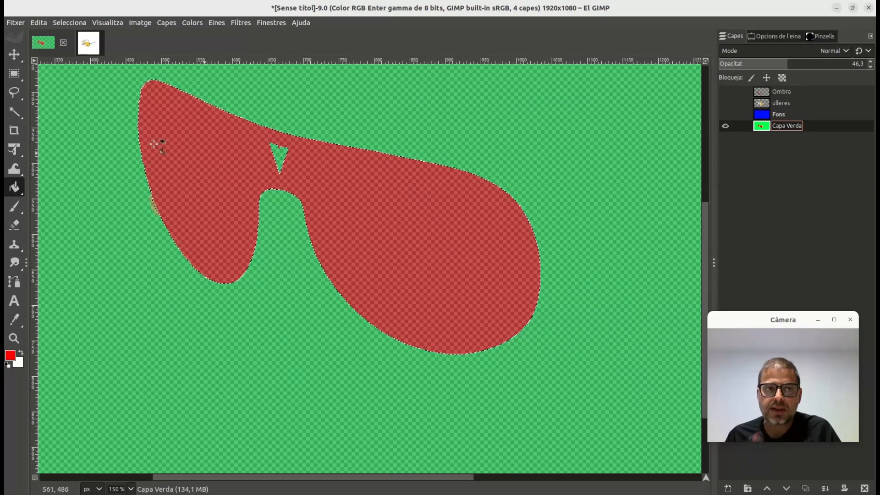
pyautogui.click(14, 115)
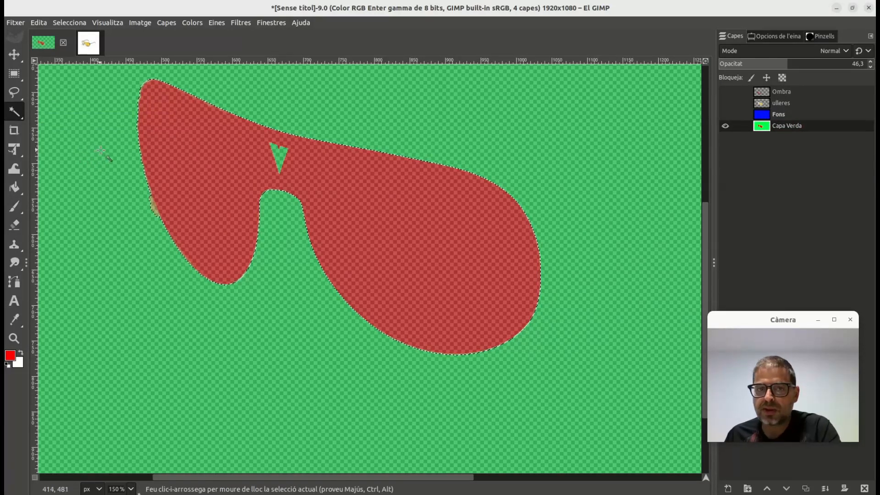
# Delete the green surrounding the lens on the Capa Verda layer and reselect the red lens area with Fuzzy Select
pyautogui.press('Delete')
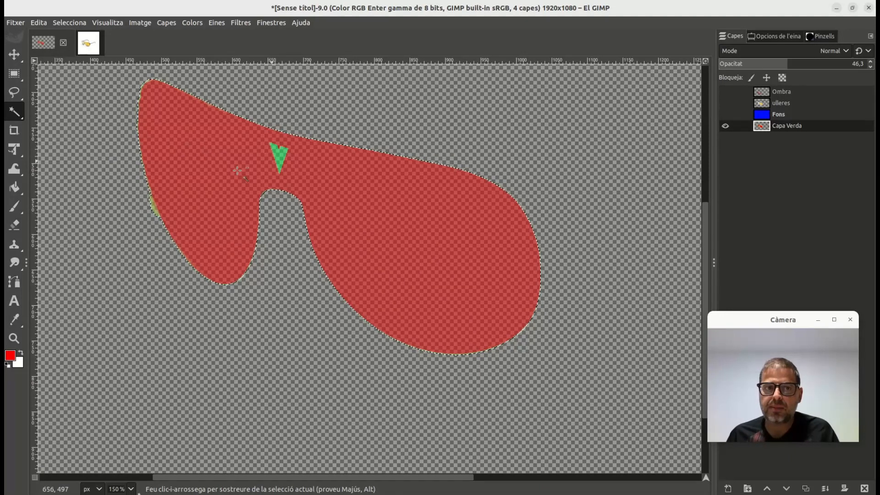
pyautogui.keyDown('ctrl'); pyautogui.scroll(3, 153, 220); pyautogui.keyUp('ctrl')
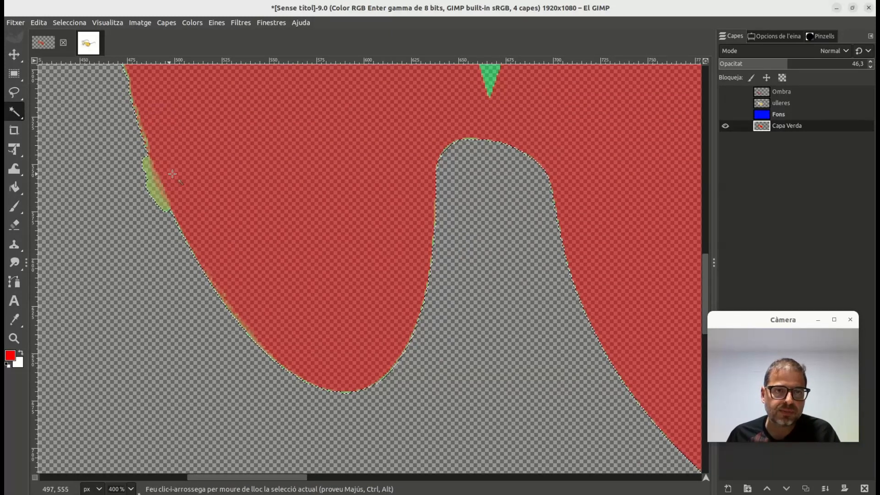
pyautogui.press('ctrl')
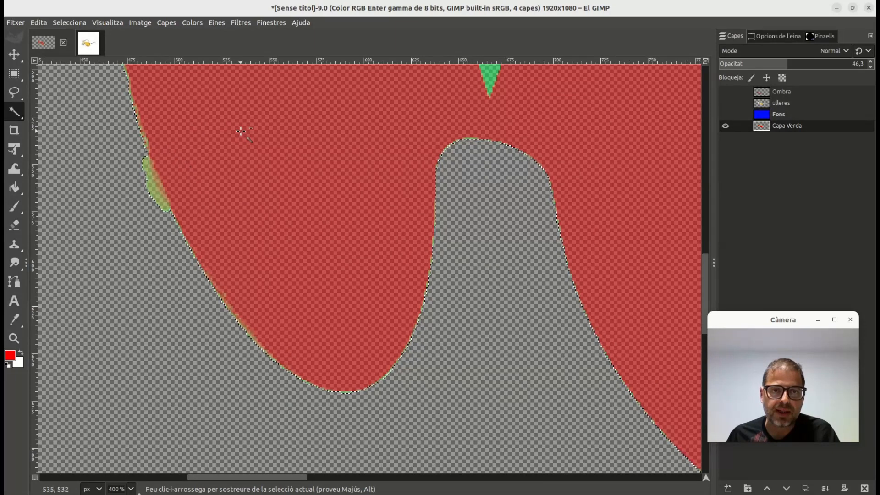
pyautogui.click(241, 132)
pyautogui.moveTo(240, 132); pyautogui.dragTo(240, 133)
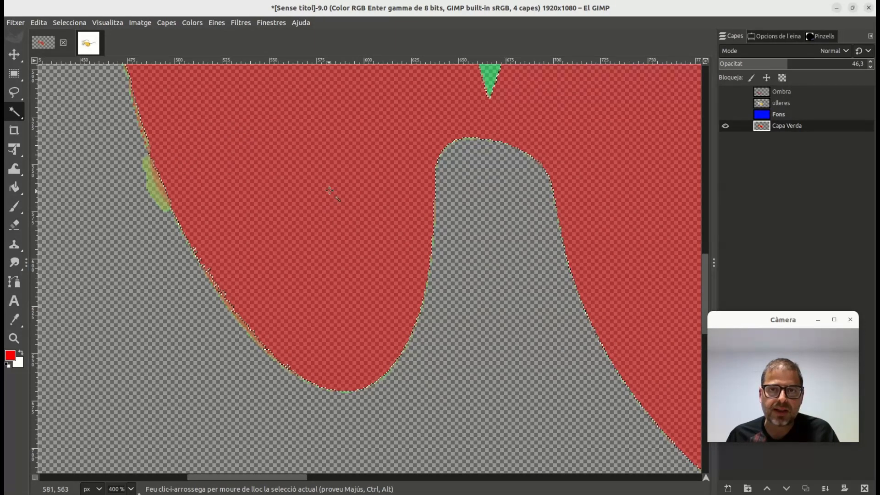
# Invert the red lens selection and delete the leftover green in the V logo and along the lens edges
pyautogui.scroll(3, 329, 193)
pyautogui.scroll(-1, 330, 195)
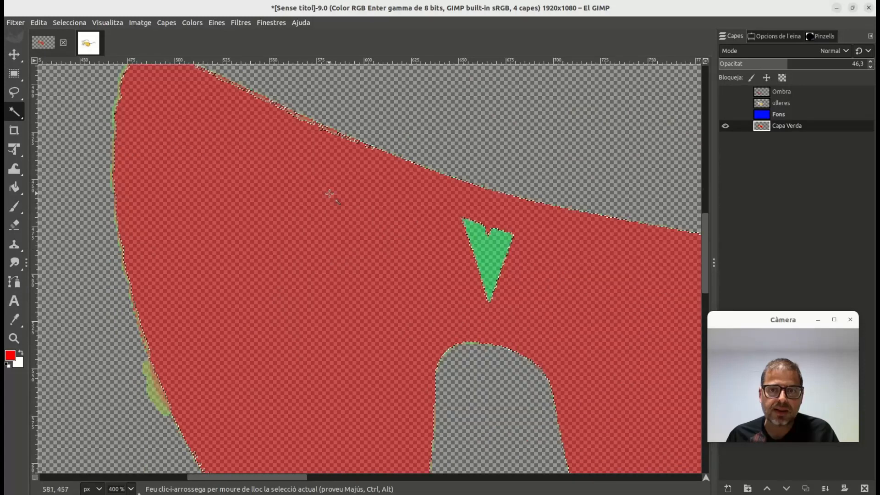
pyautogui.click(62, 22)
pyautogui.click(79, 60)
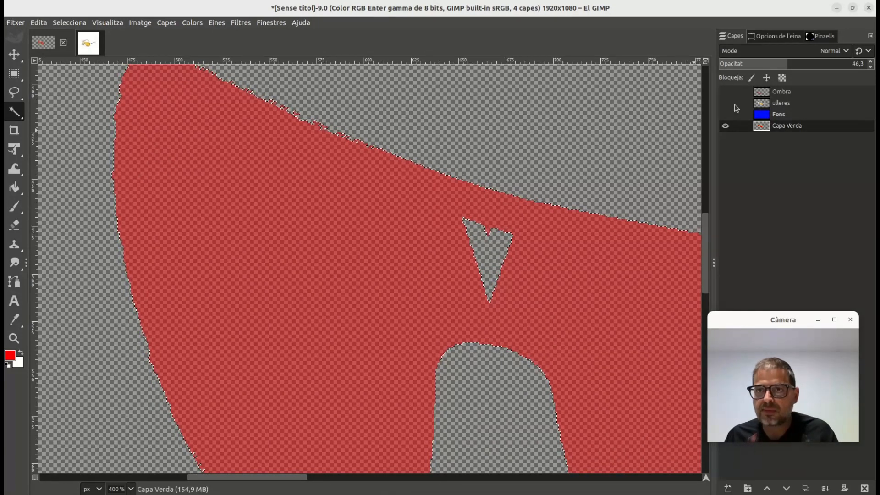
# Show the ulleres layer and move Capa Verda above it, directly below Ombra, to tint the lens
pyautogui.click(725, 92)
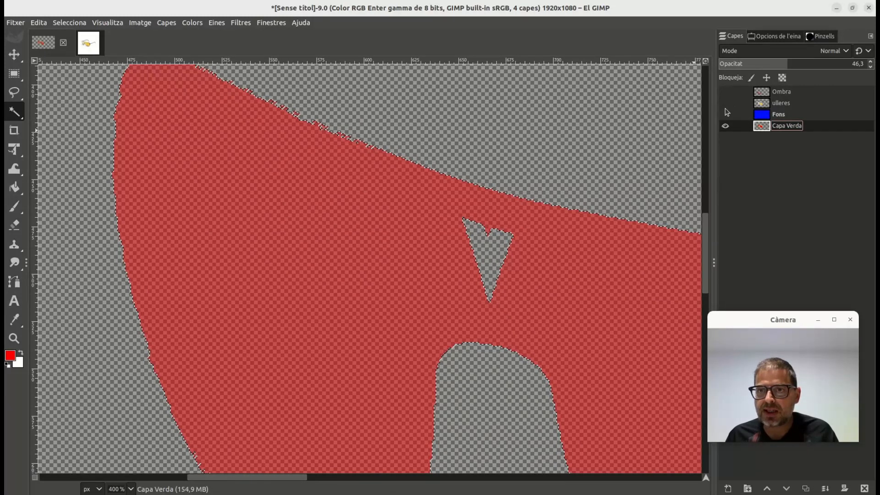
pyautogui.click(724, 103)
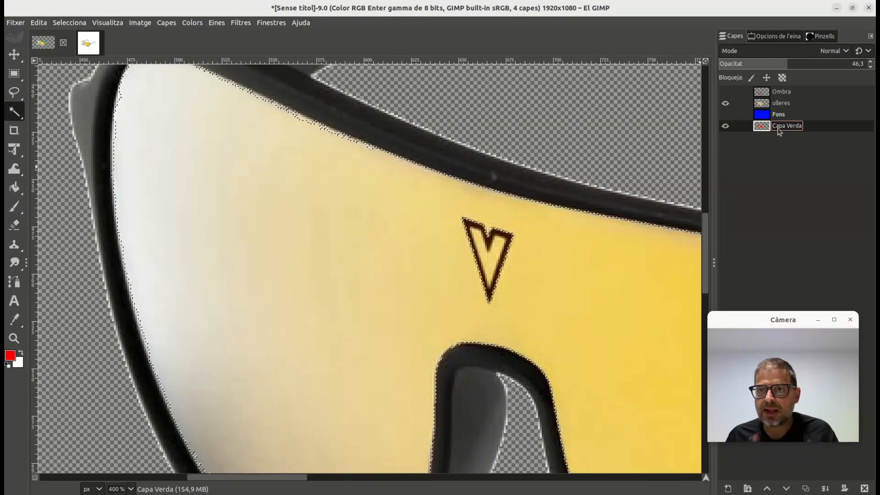
pyautogui.moveTo(779, 131); pyautogui.dragTo(779, 105)
pyautogui.scroll(-3, 422, 232)
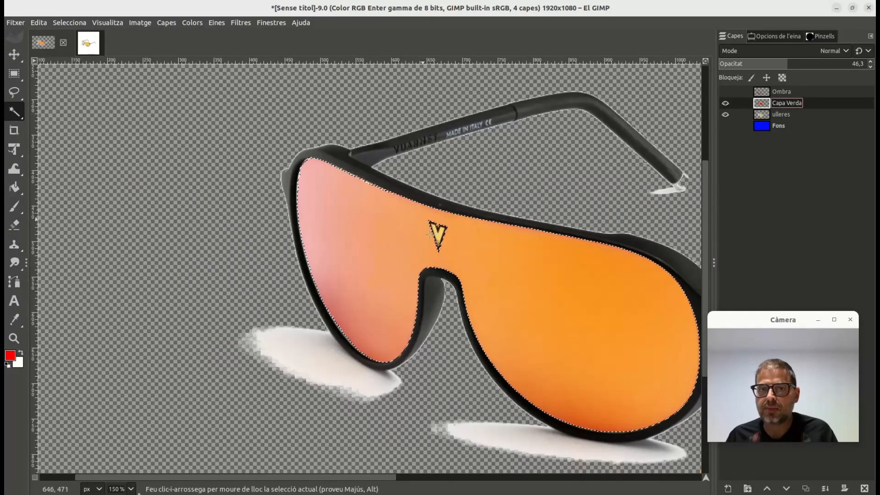
# Compare the lens with and without the red tint by toggling the Capa Verda layer's visibility
pyautogui.click(724, 105)
pyautogui.click(725, 105)
pyautogui.click(725, 106)
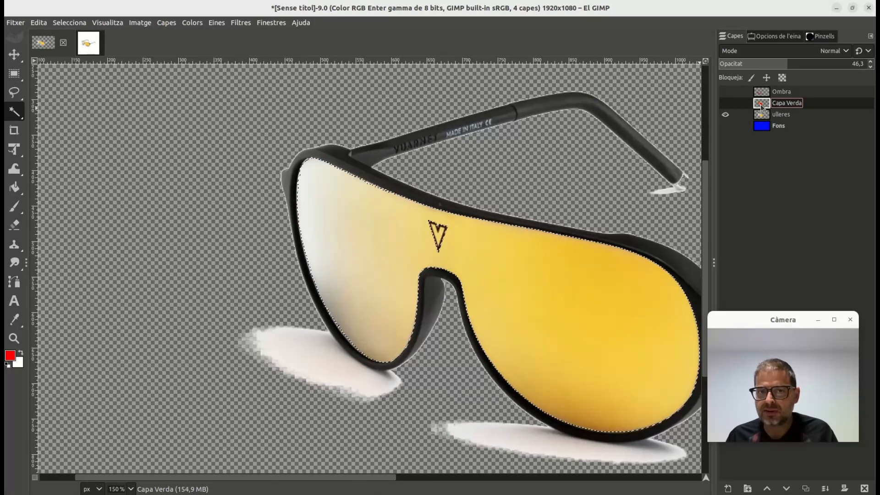
pyautogui.click(725, 105)
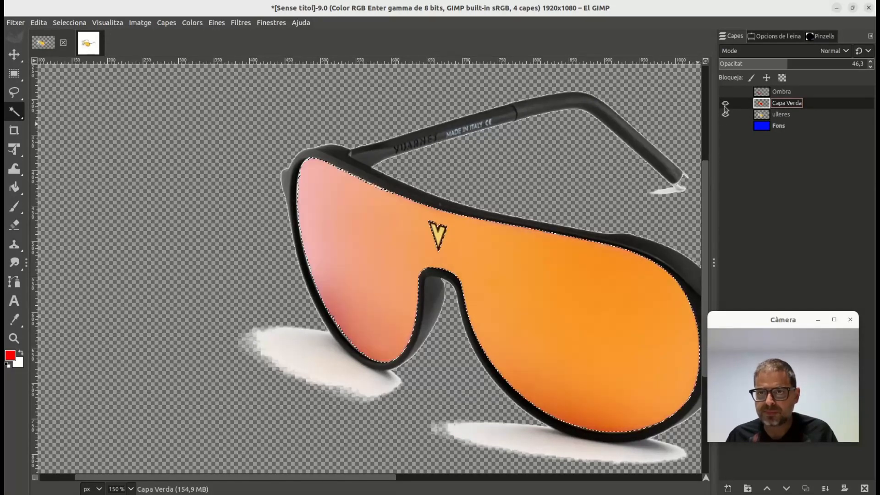
pyautogui.click(724, 105)
pyautogui.click(724, 106)
# Show the Fons and Ombra layers together with the tinted sunglasses
pyautogui.click(725, 125)
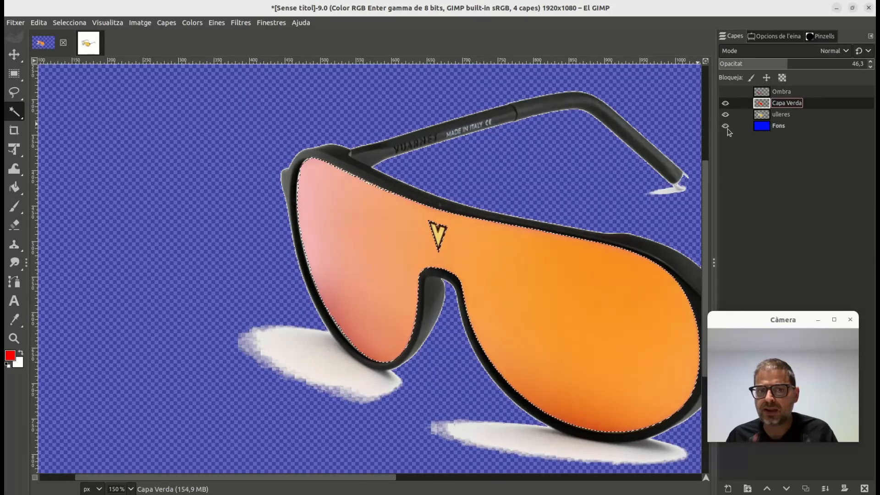
pyautogui.click(725, 92)
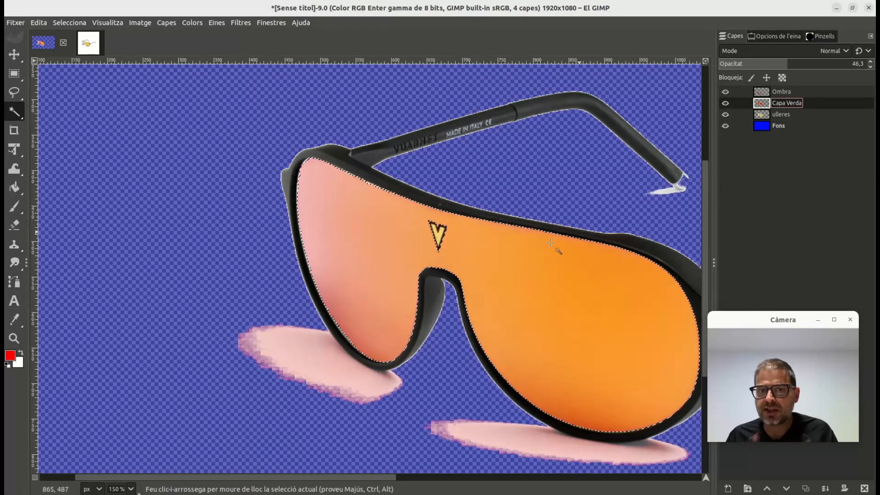
# Examine the whole composition and the cutout edges at the temple tip and the hinge
pyautogui.keyDown('ctrl'); pyautogui.scroll(-4, 369, 239); pyautogui.keyUp('ctrl')
pyautogui.keyDown('ctrl'); pyautogui.scroll(1, 370, 239); pyautogui.keyUp('ctrl')
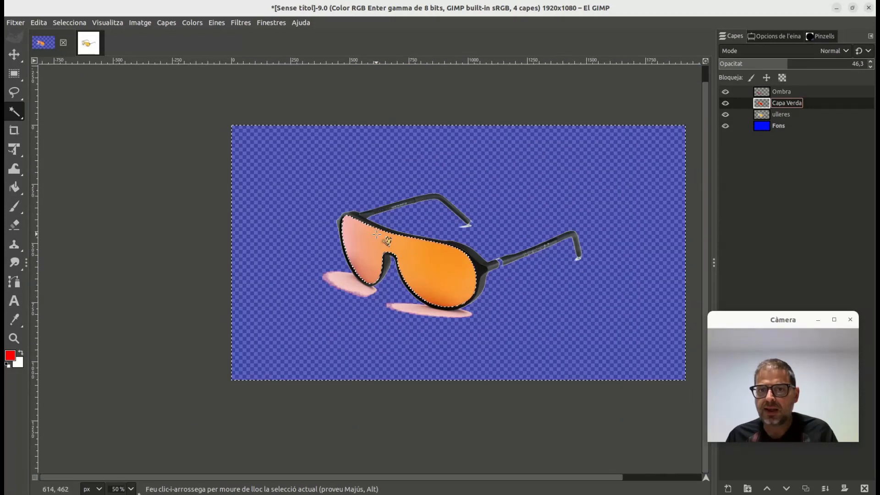
pyautogui.keyDown('ctrl'); pyautogui.scroll(1, 373, 236); pyautogui.keyUp('ctrl')
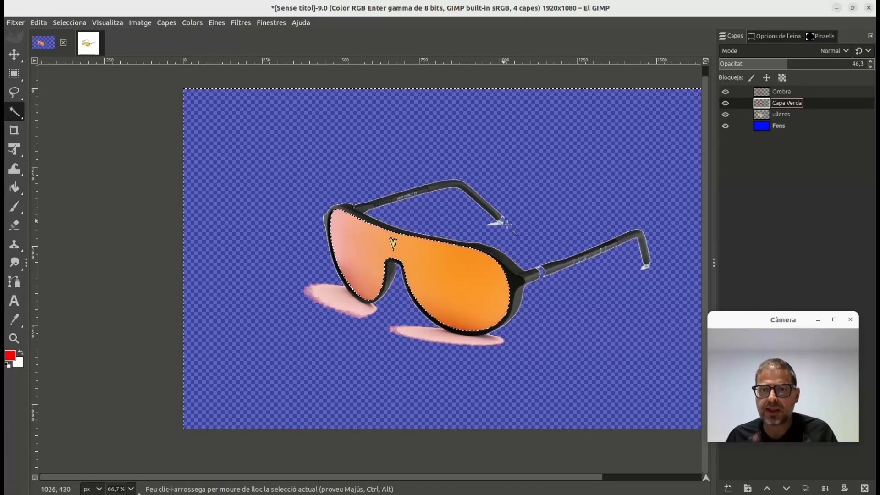
pyautogui.keyDown('ctrl'); pyautogui.scroll(4, 497, 225); pyautogui.keyUp('ctrl')
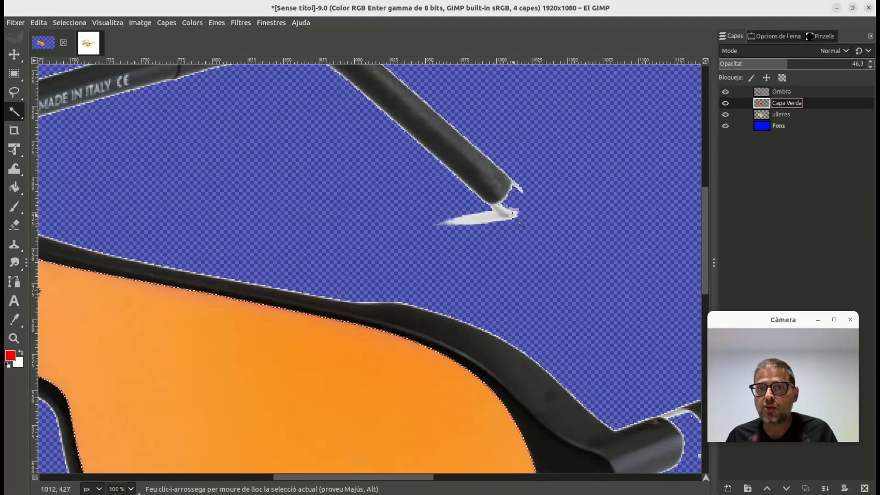
pyautogui.keyDown('ctrl'); pyautogui.scroll(2, 503, 221); pyautogui.keyUp('ctrl')
pyautogui.keyDown('ctrl'); pyautogui.scroll(-5, 503, 221); pyautogui.keyUp('ctrl')
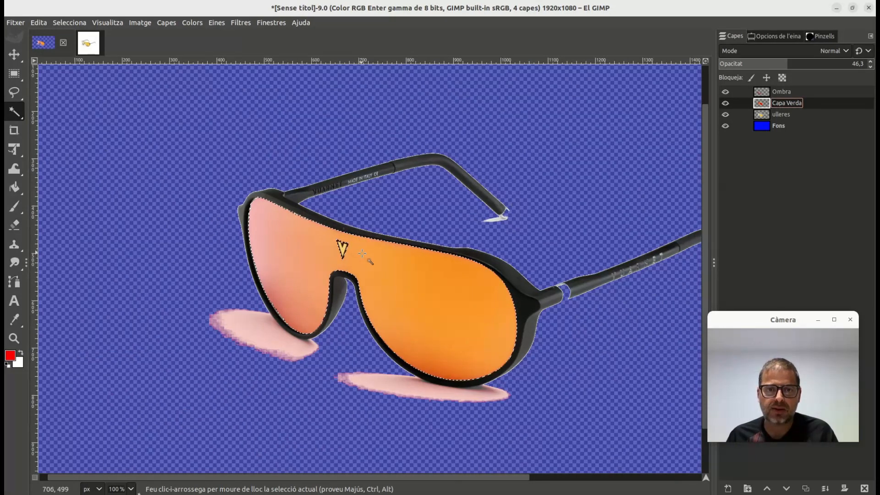
pyautogui.keyDown('ctrl'); pyautogui.scroll(4, 561, 295); pyautogui.keyUp('ctrl')
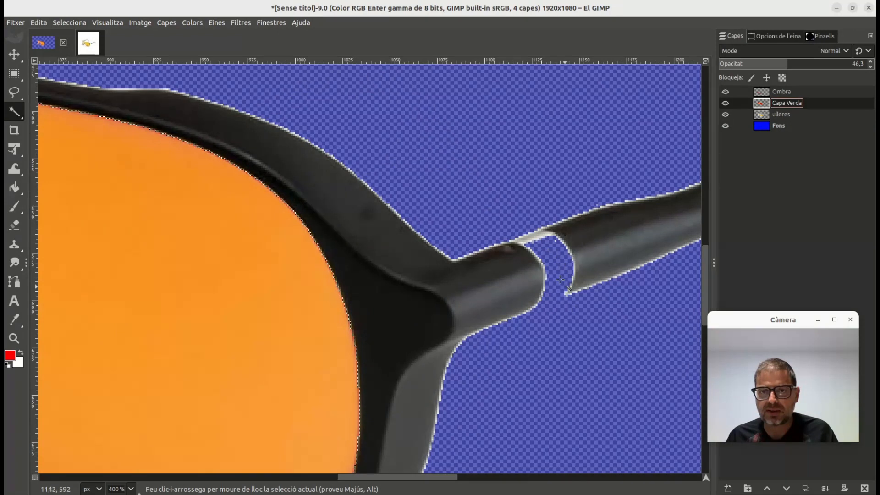
pyautogui.keyDown('ctrl'); pyautogui.scroll(-4, 177, 286); pyautogui.keyUp('ctrl')
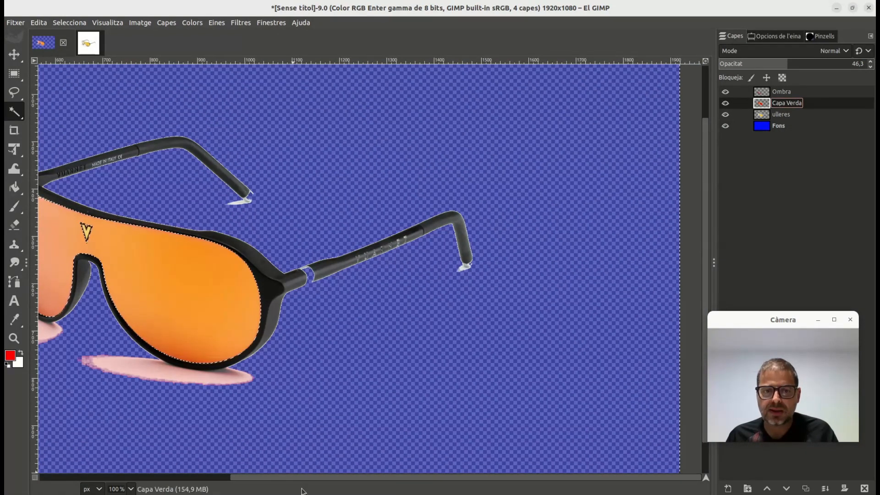
pyautogui.hscroll(-5, 307, 478)
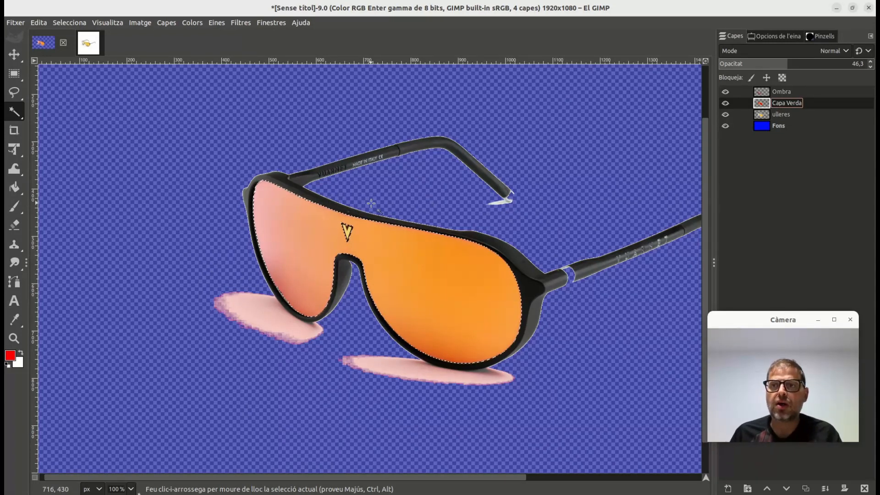
# Hide all the layers and view the Ombra, Capa Verda and ulleres layers one at a time
pyautogui.click(725, 126)
pyautogui.moveTo(725, 114); pyautogui.dragTo(725, 91)
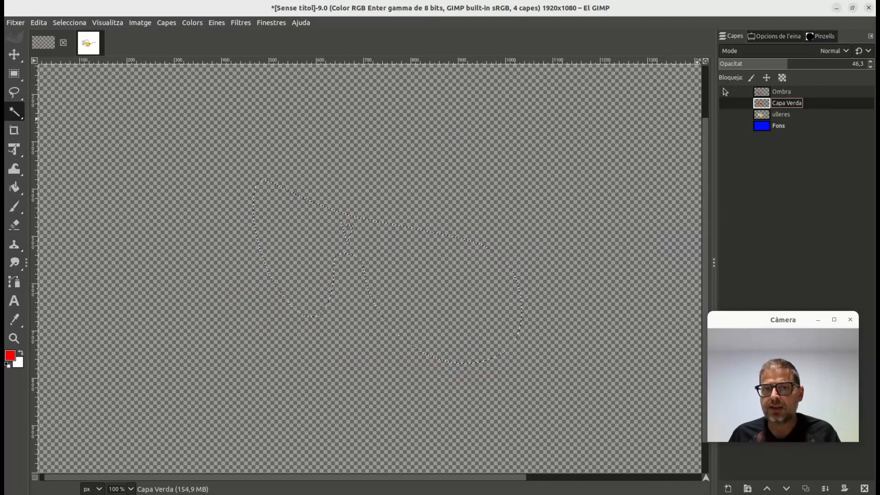
pyautogui.click(781, 94)
pyautogui.click(724, 92)
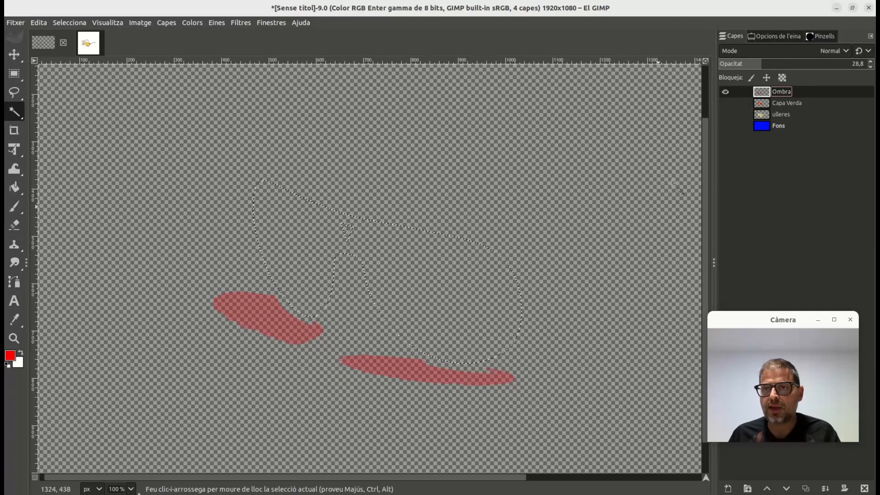
pyautogui.click(723, 93)
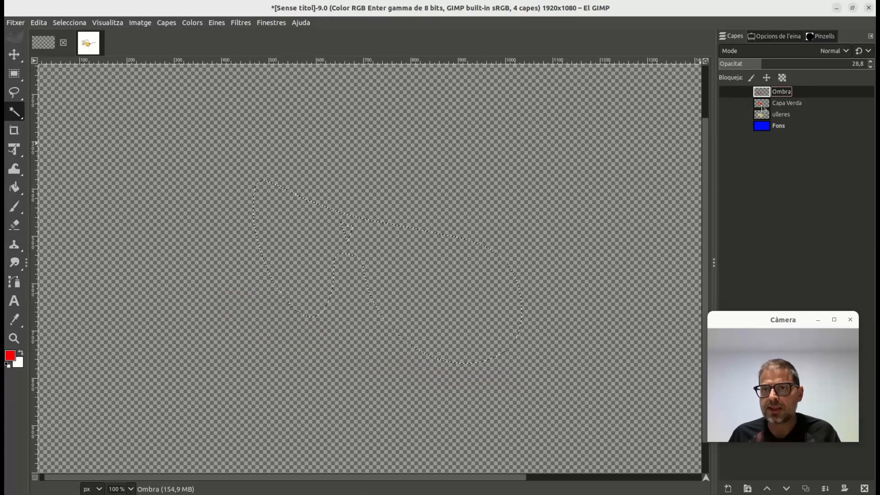
pyautogui.click(765, 105)
pyautogui.click(725, 103)
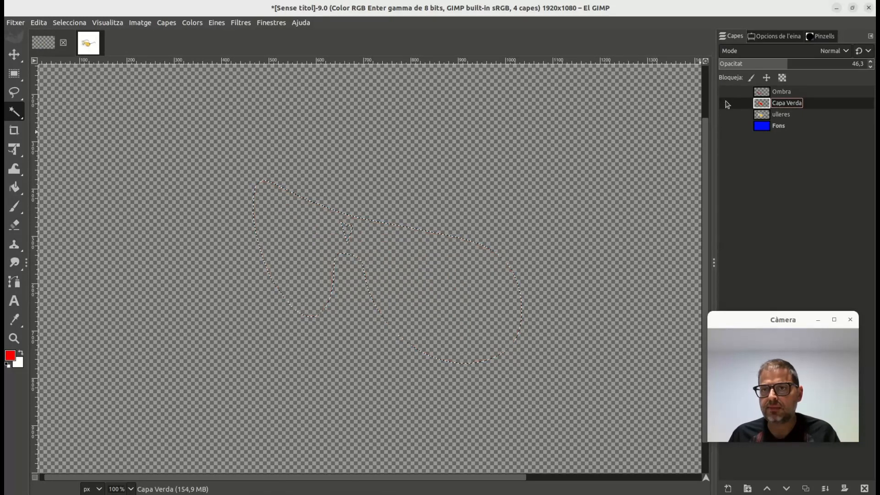
pyautogui.click(775, 114)
pyautogui.click(724, 125)
pyautogui.click(725, 115)
pyautogui.click(729, 129)
pyautogui.click(726, 127)
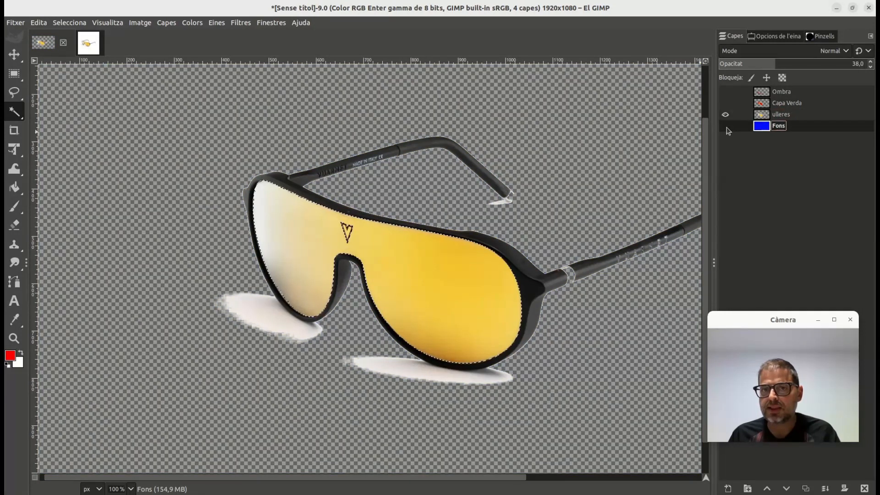
pyautogui.click(778, 114)
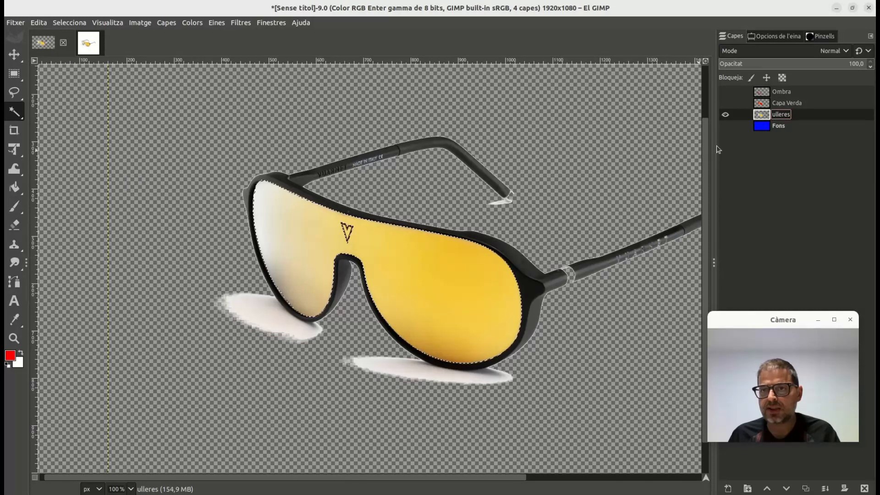
# Hide the ulleres layer, leave only Fons visible and make it the active layer
pyautogui.click(727, 117)
pyautogui.click(726, 127)
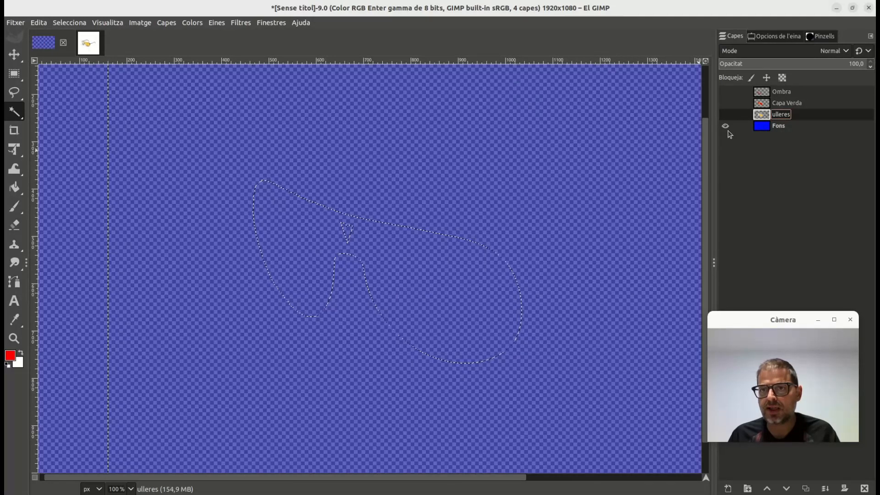
pyautogui.click(733, 127)
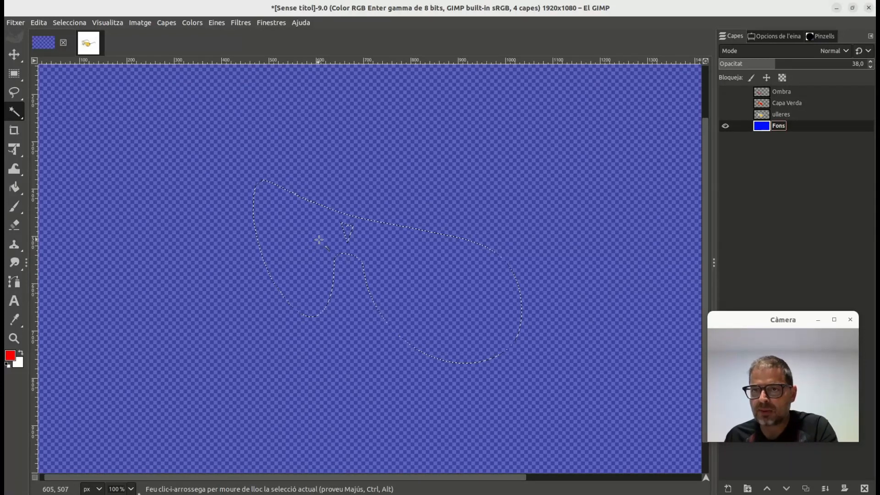
# Try deleting the area outside the lens on the Fons layer and undo the deletion
pyautogui.press('Delete')
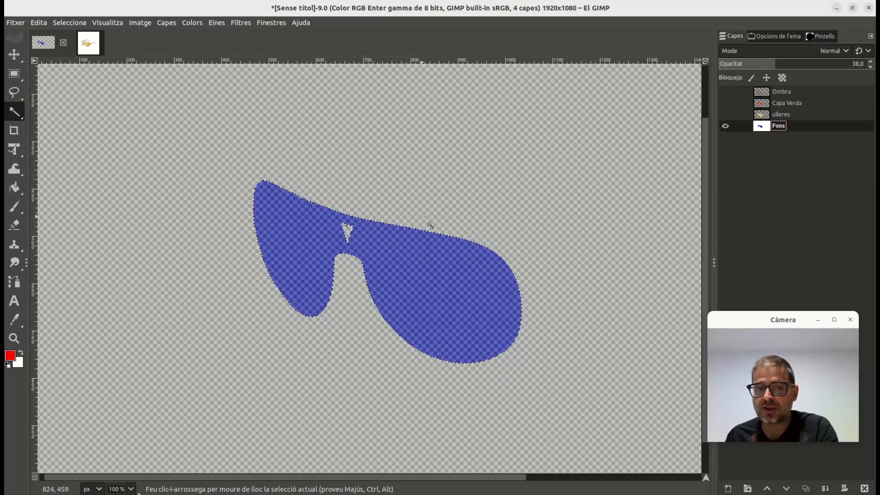
pyautogui.hotkey('ctrl', 'z')
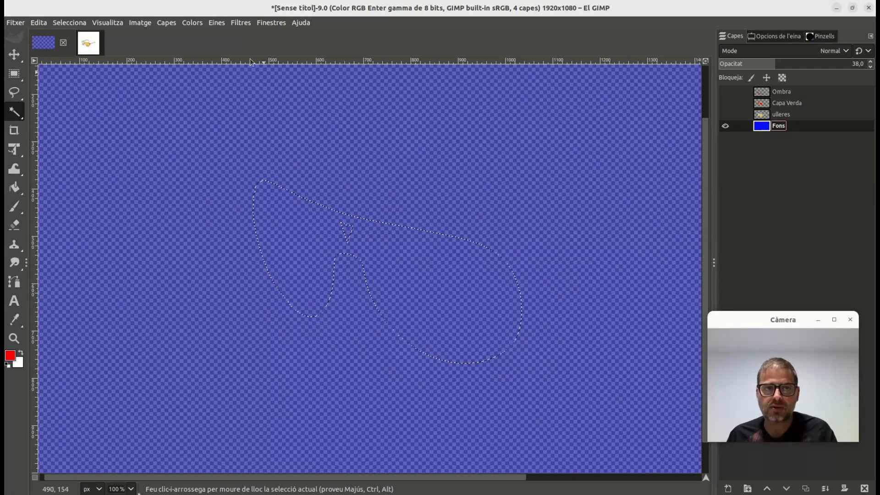
# Invert the selection and delete the lens-shaped area from the Fons layer
pyautogui.click(63, 25)
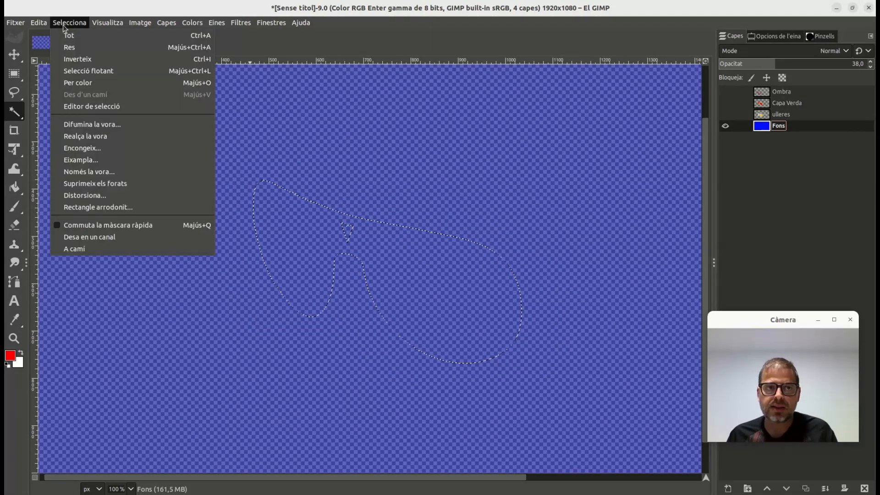
pyautogui.click(80, 59)
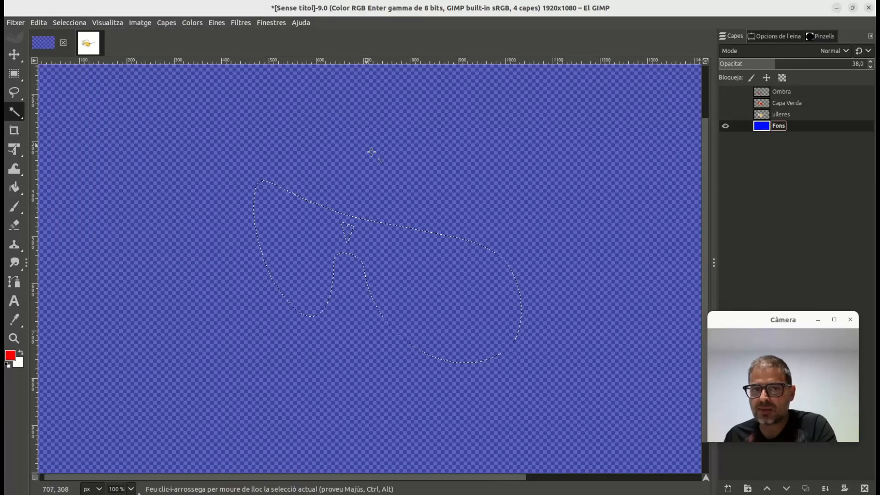
pyautogui.press('Delete')
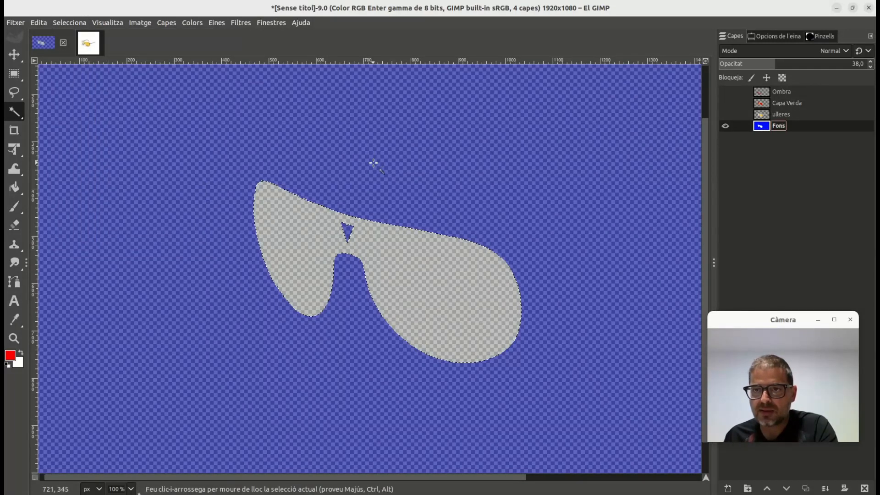
# Show the ulleres, Capa Verda and Ombra layers over Fons and make Ombra the active layer
pyautogui.click(728, 115)
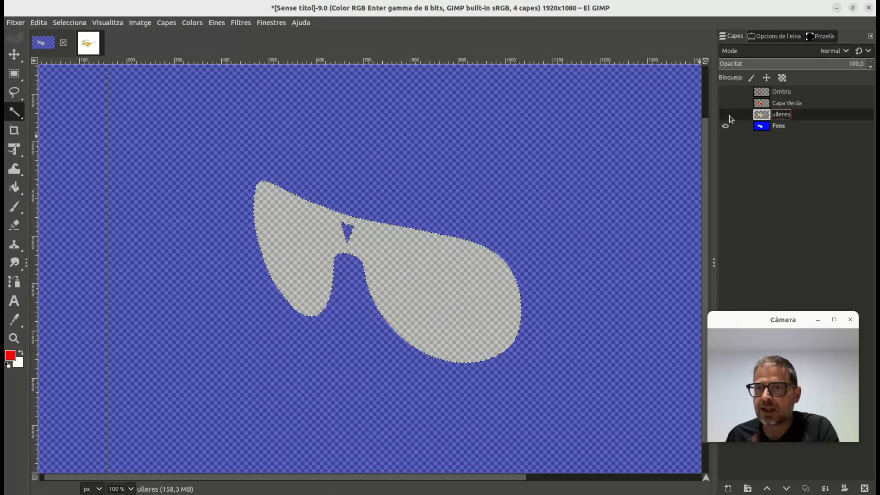
pyautogui.click(725, 104)
pyautogui.click(725, 92)
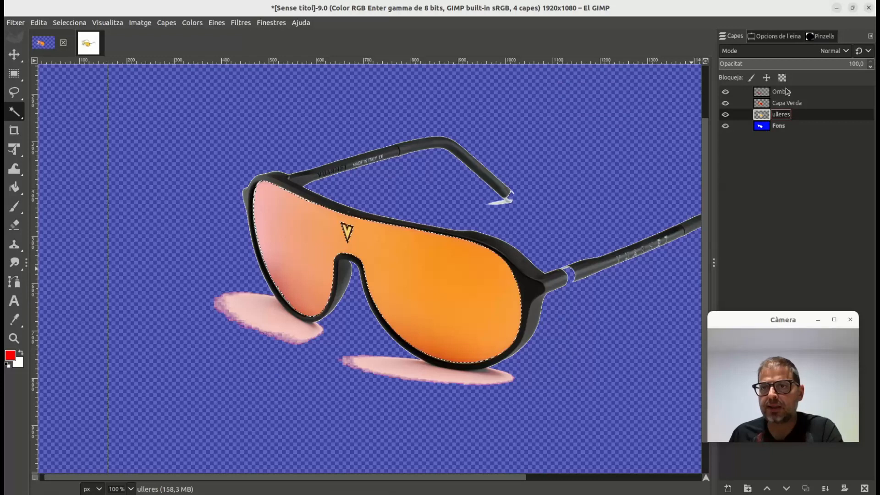
pyautogui.click(781, 126)
pyautogui.click(782, 117)
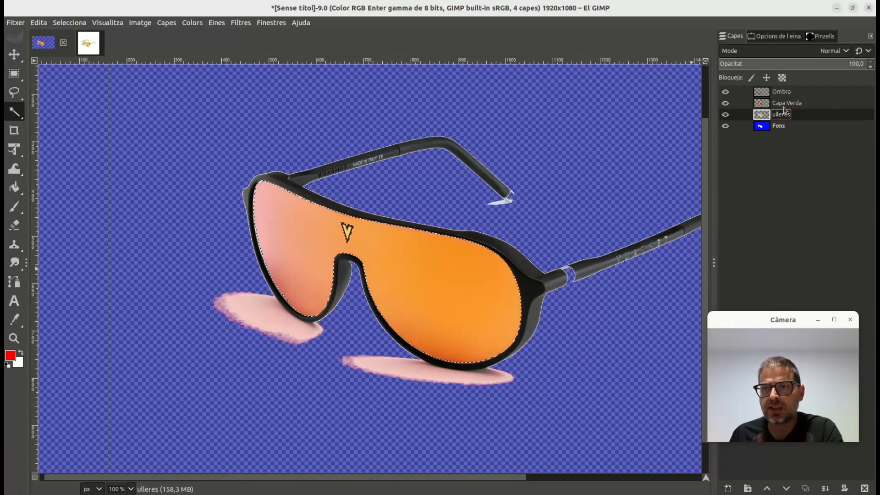
pyautogui.click(783, 106)
pyautogui.click(784, 95)
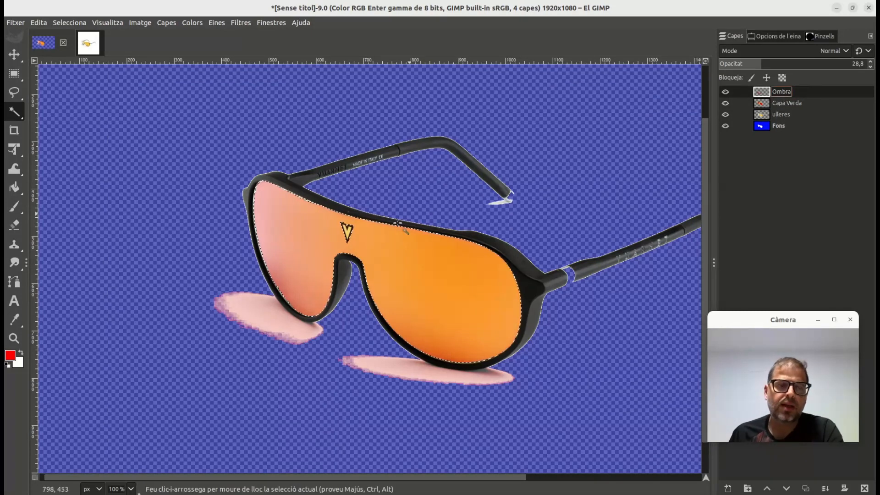